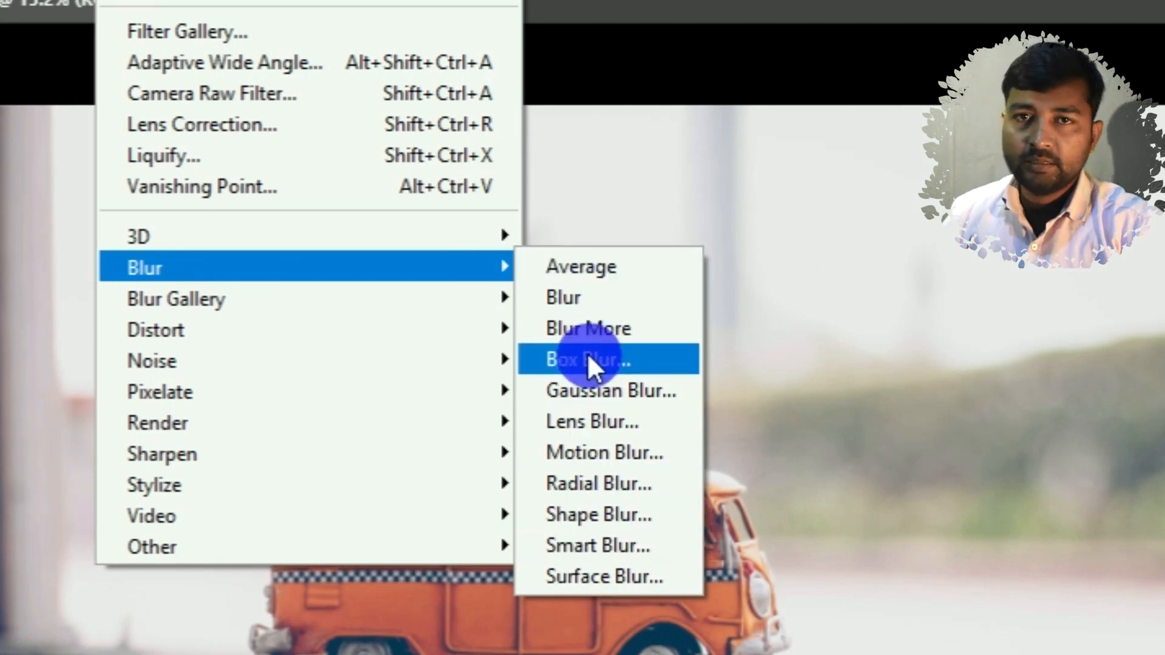
Create a new 1000 x 1000 px document at 300 ppi with a white background and unlock its background layer.
click(609, 78)
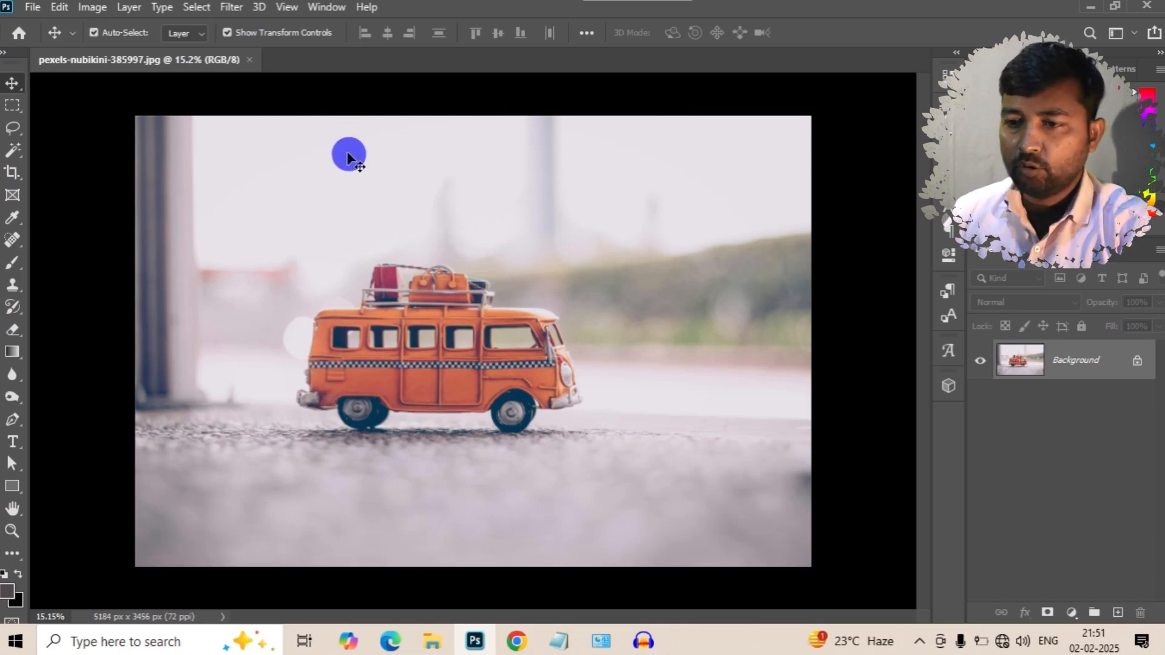
key(ctrl+n)
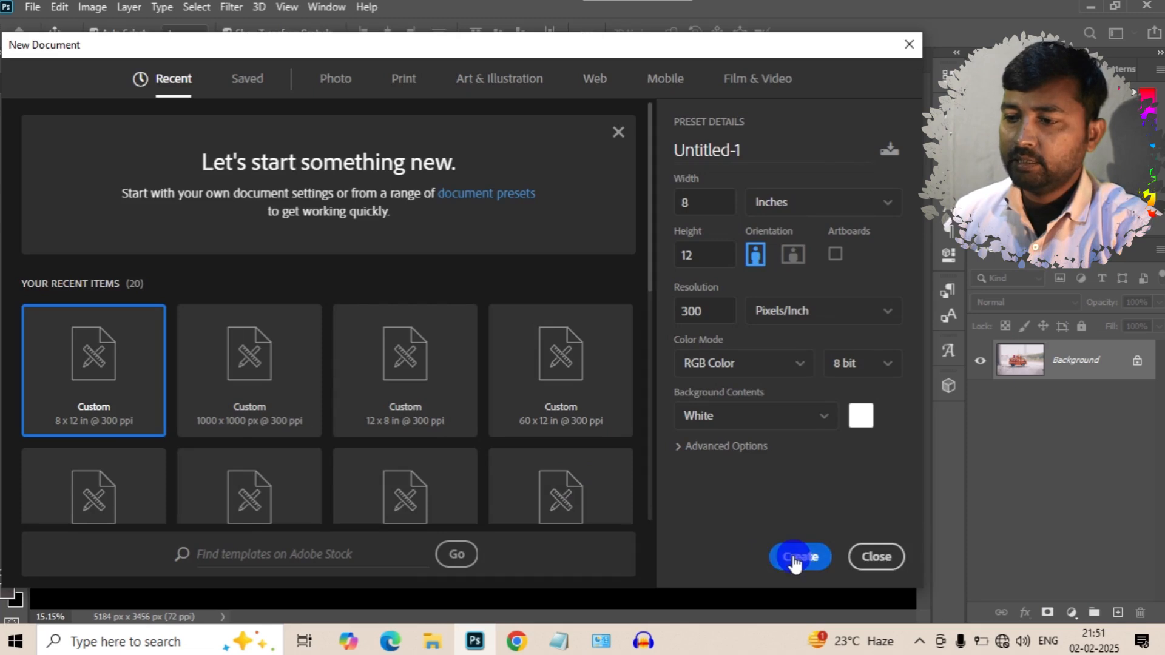
click(799, 557)
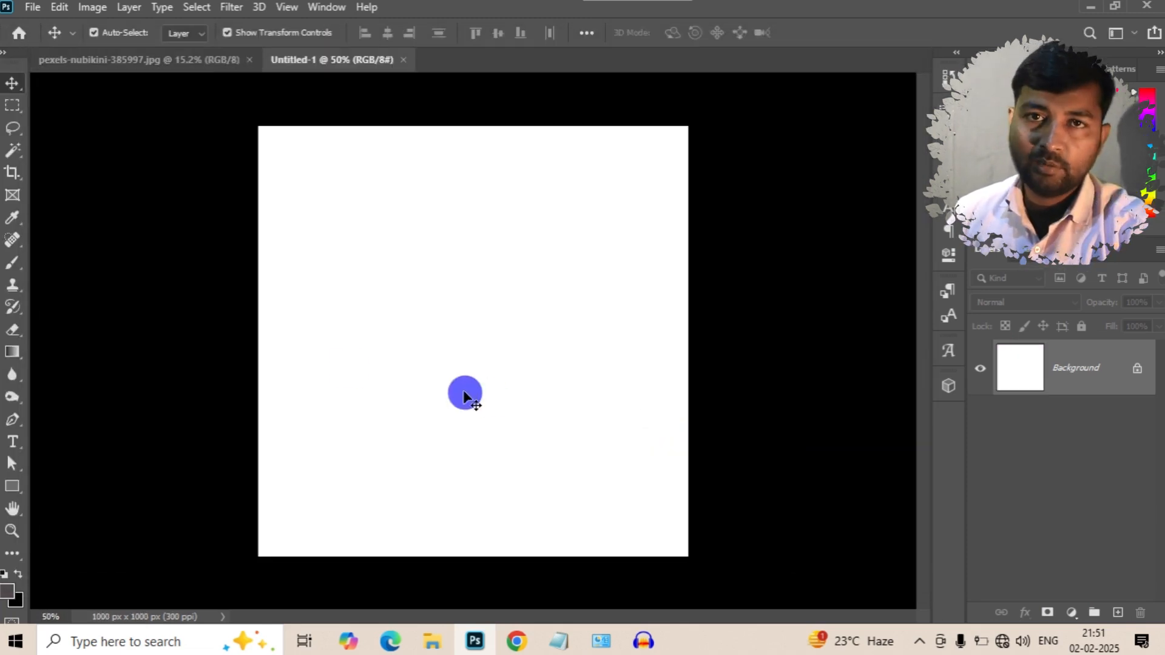
click(1132, 371)
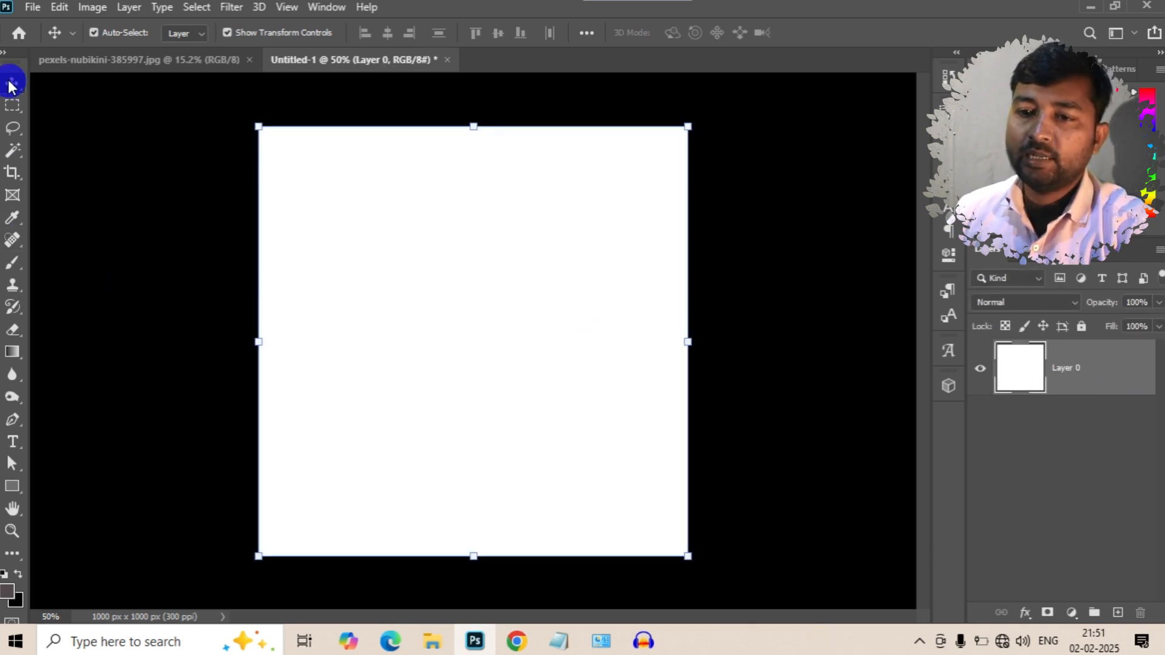
Select a rectangle reaching from the canvas's left edge to just past its middle, fill it with bright cyan, and deselect.
click(12, 107)
drag(234, 242, 495, 436)
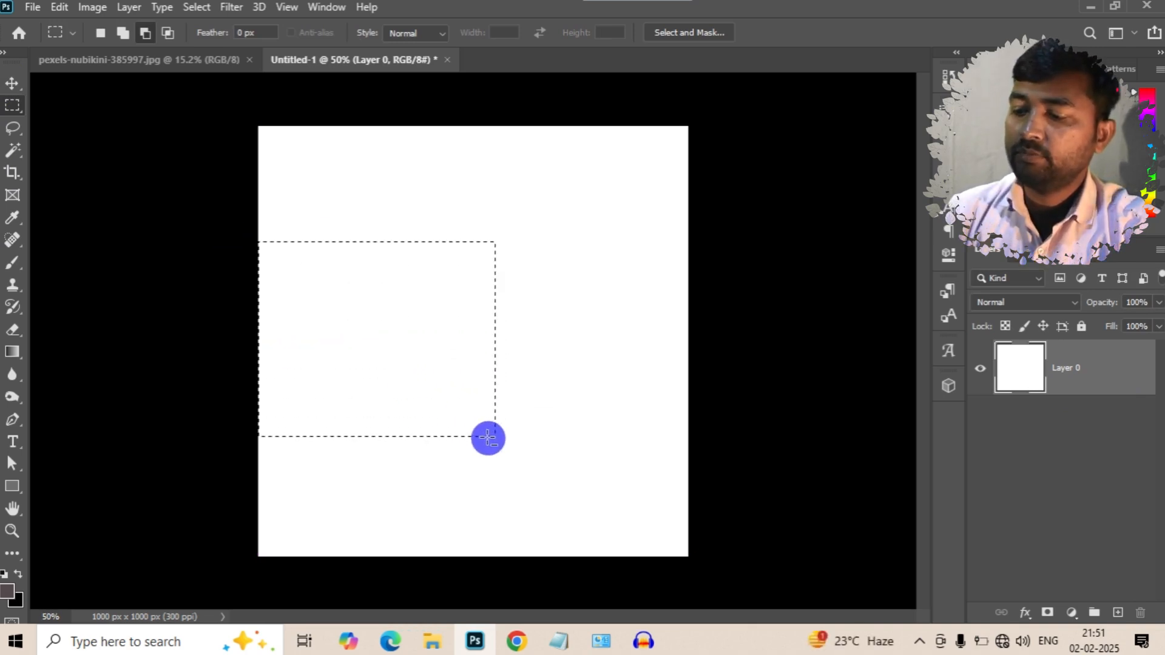
key(shift+BackSpace)
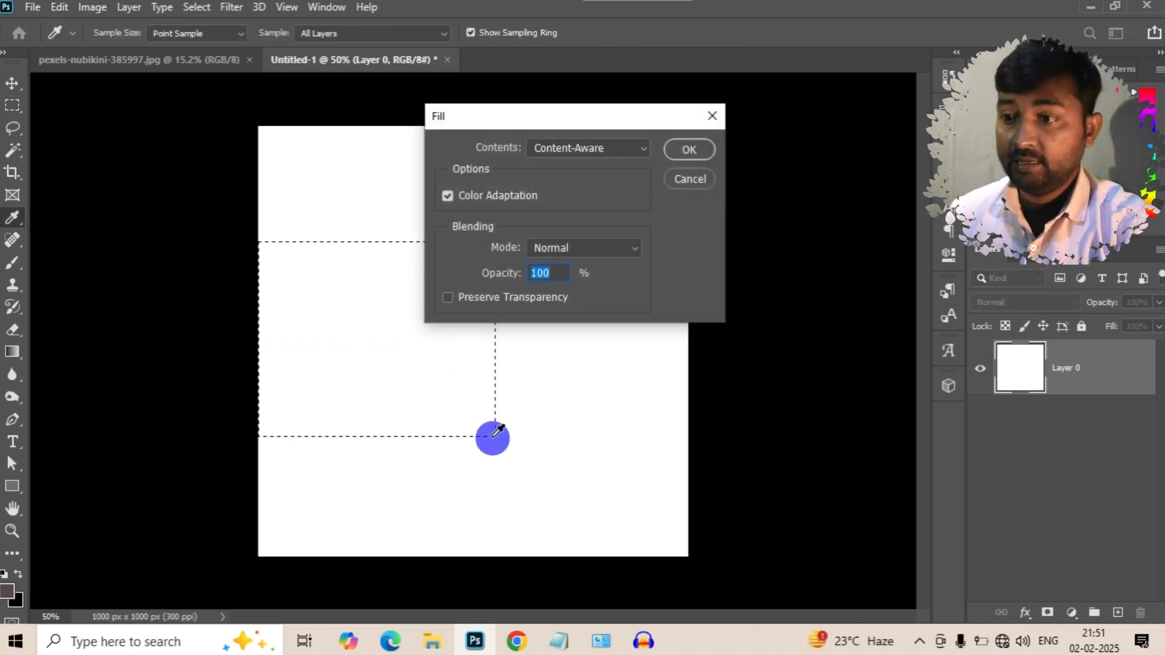
click(588, 153)
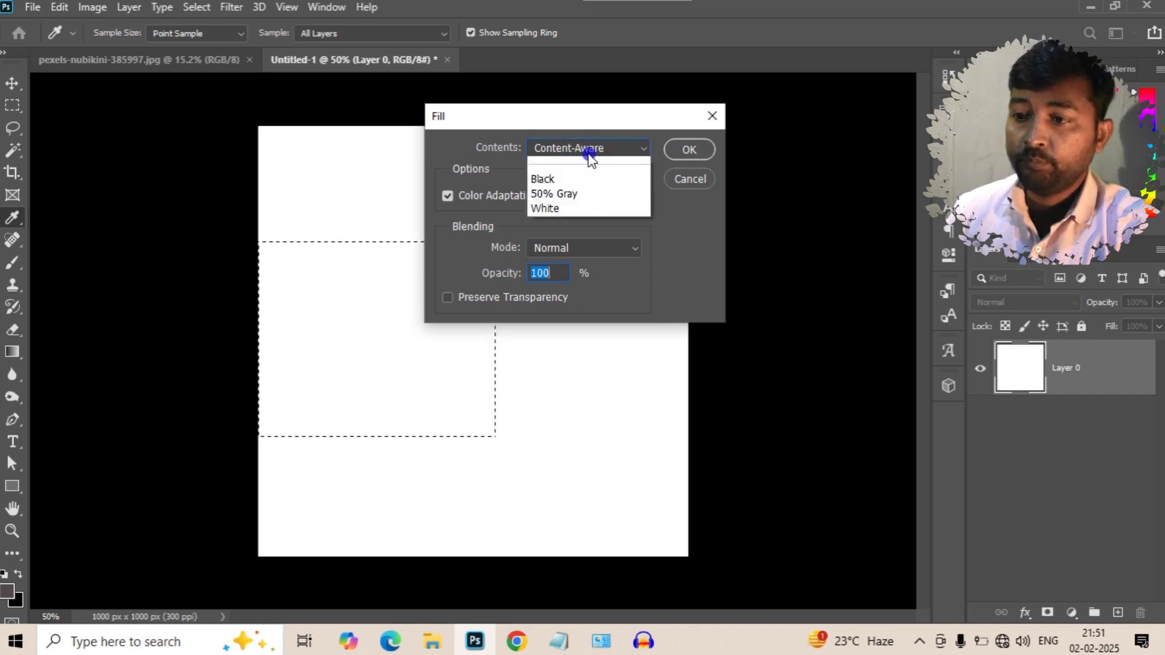
click(577, 194)
drag(789, 306, 880, 369)
drag(843, 294, 857, 267)
click(986, 261)
click(688, 155)
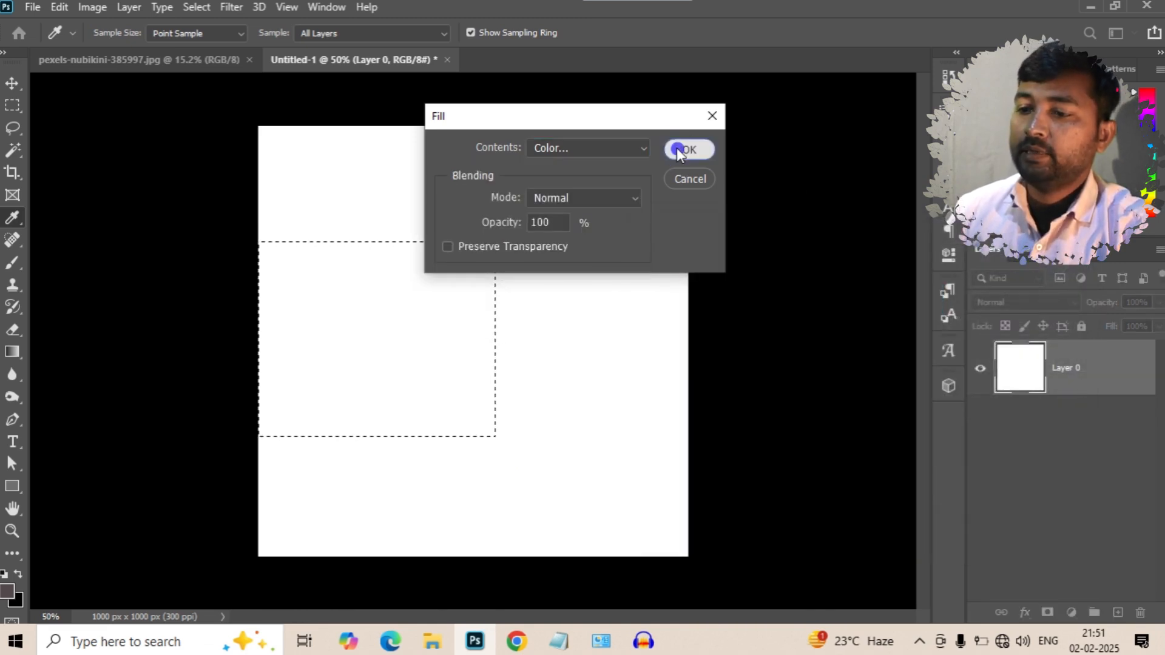
click(312, 194)
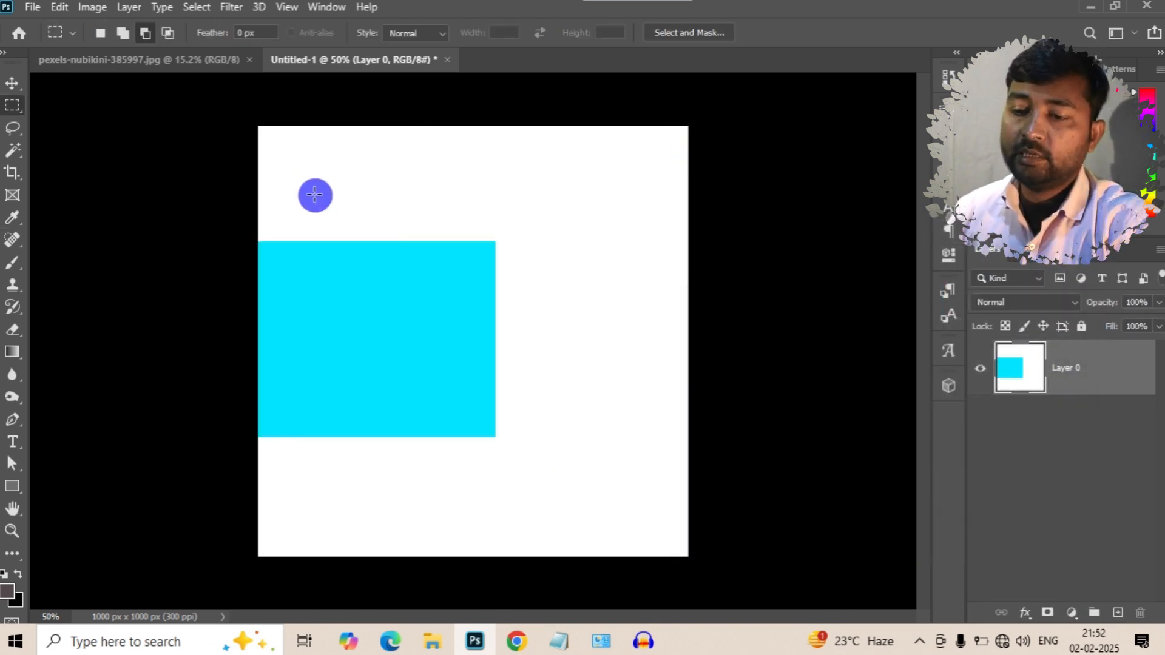
Try the Average blur on the layer with the cyan rectangle, and undo it.
scroll(407, 205, up, 2)
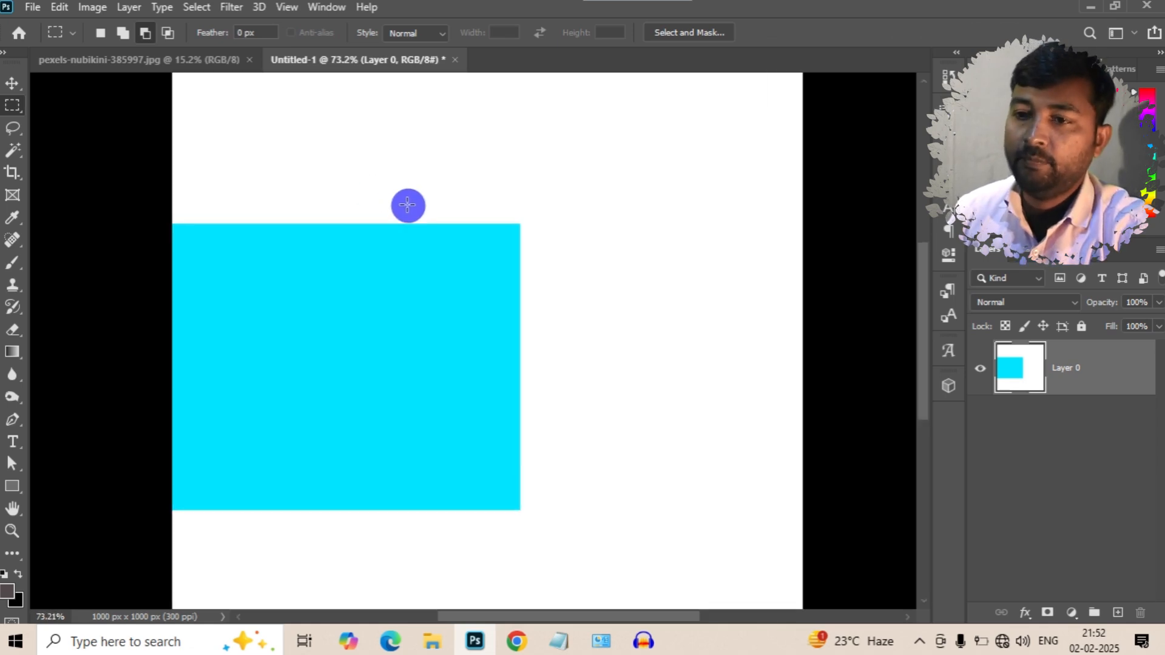
click(235, 12)
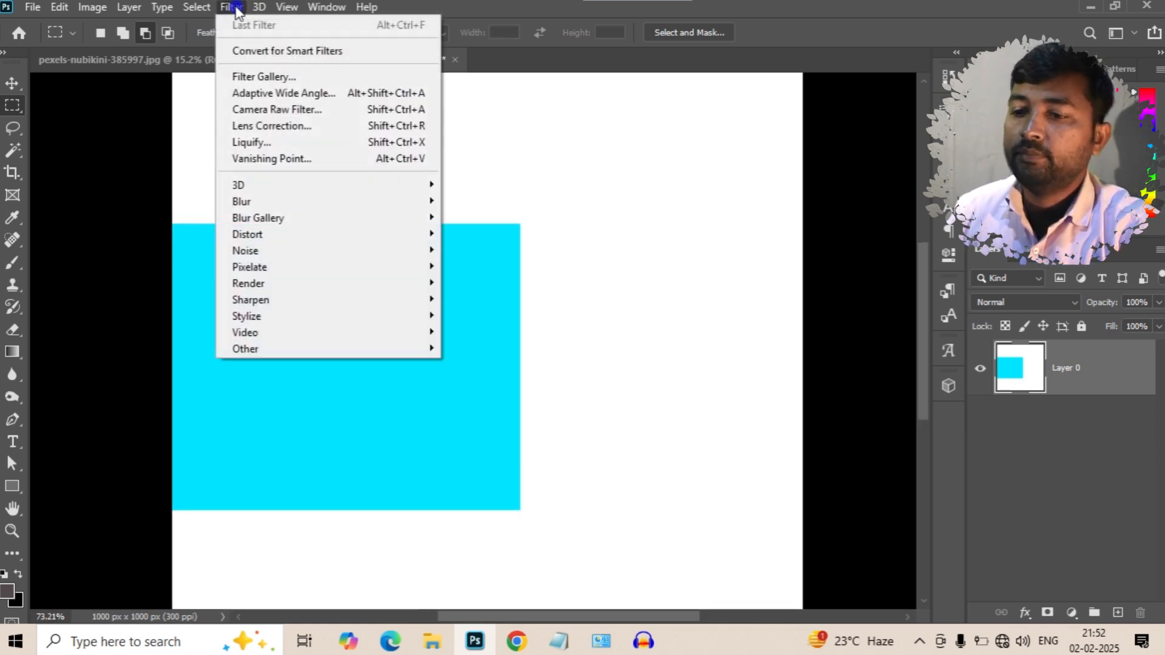
click(559, 212)
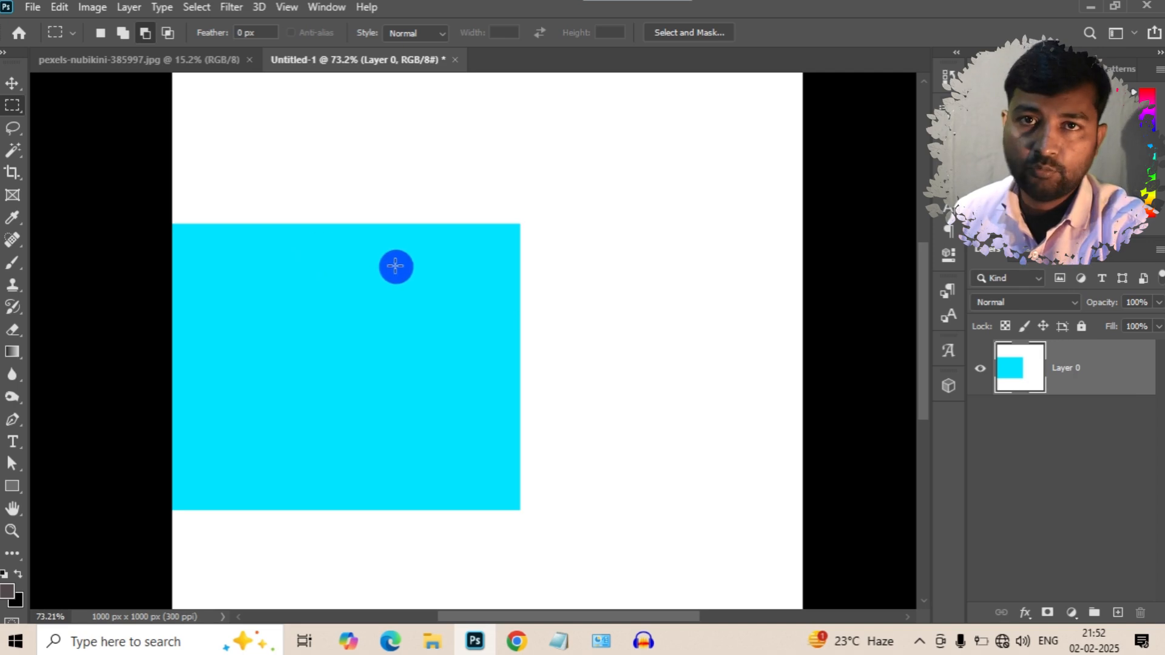
click(231, 7)
mouse_move(346, 201)
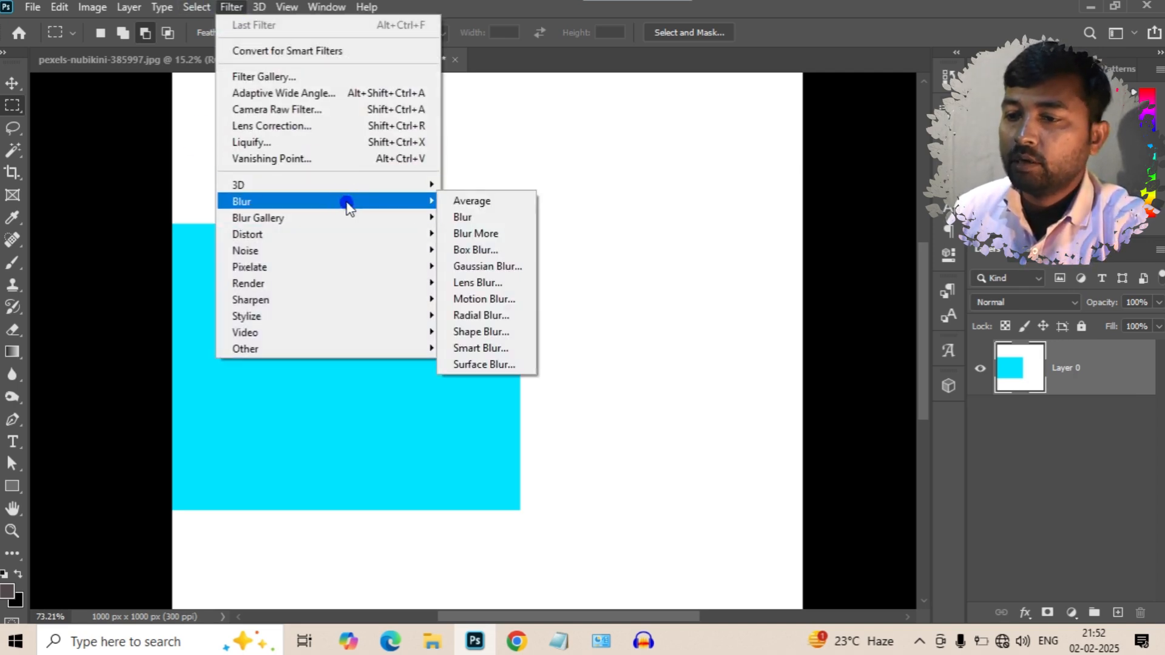
click(486, 202)
scroll(485, 202, down, 1)
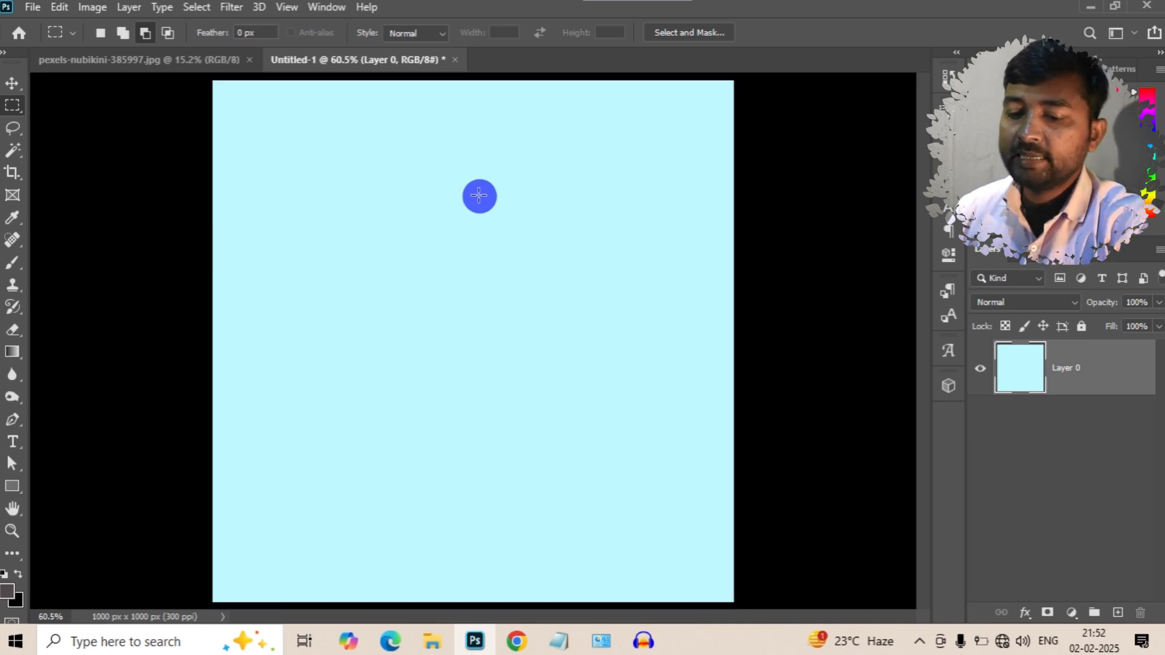
key(ctrl+z)
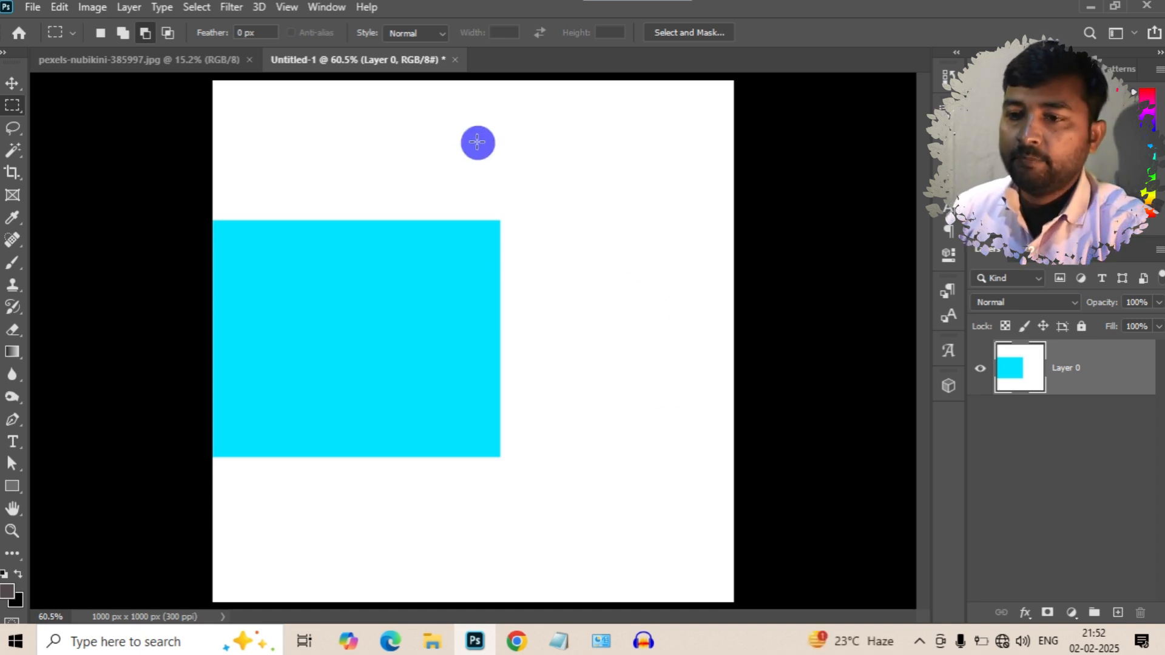
Fill a larger rectangular selection around the first rectangle with the same cyan, and deselect.
drag(206, 131, 602, 509)
key(shift)
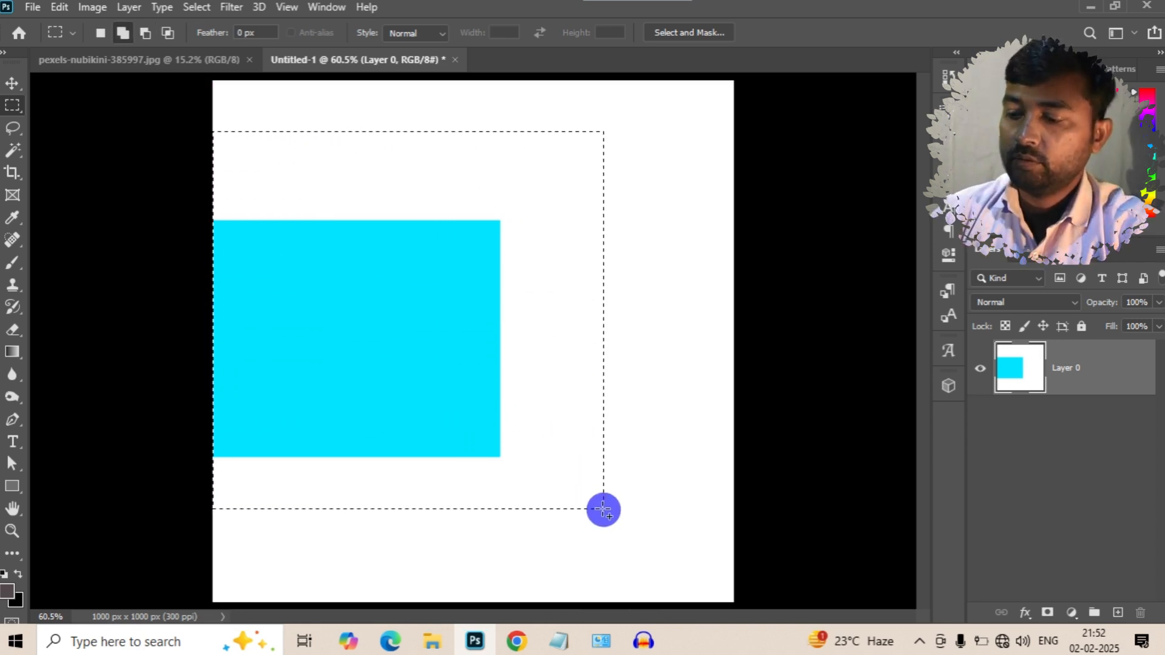
key(shift+F5)
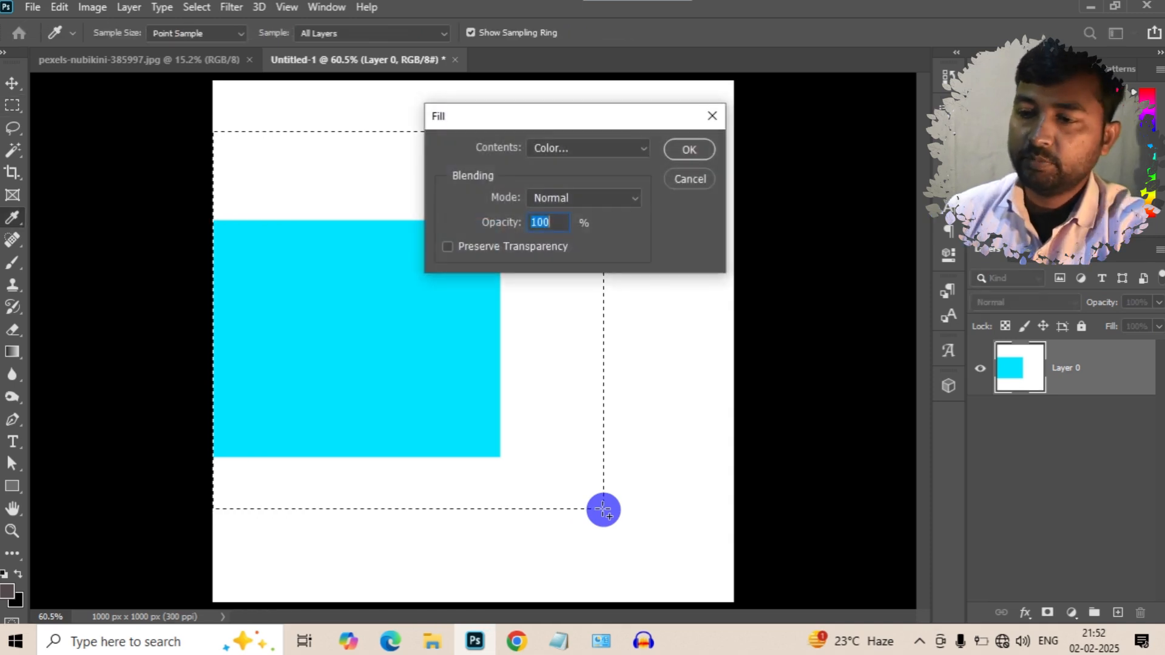
click(681, 149)
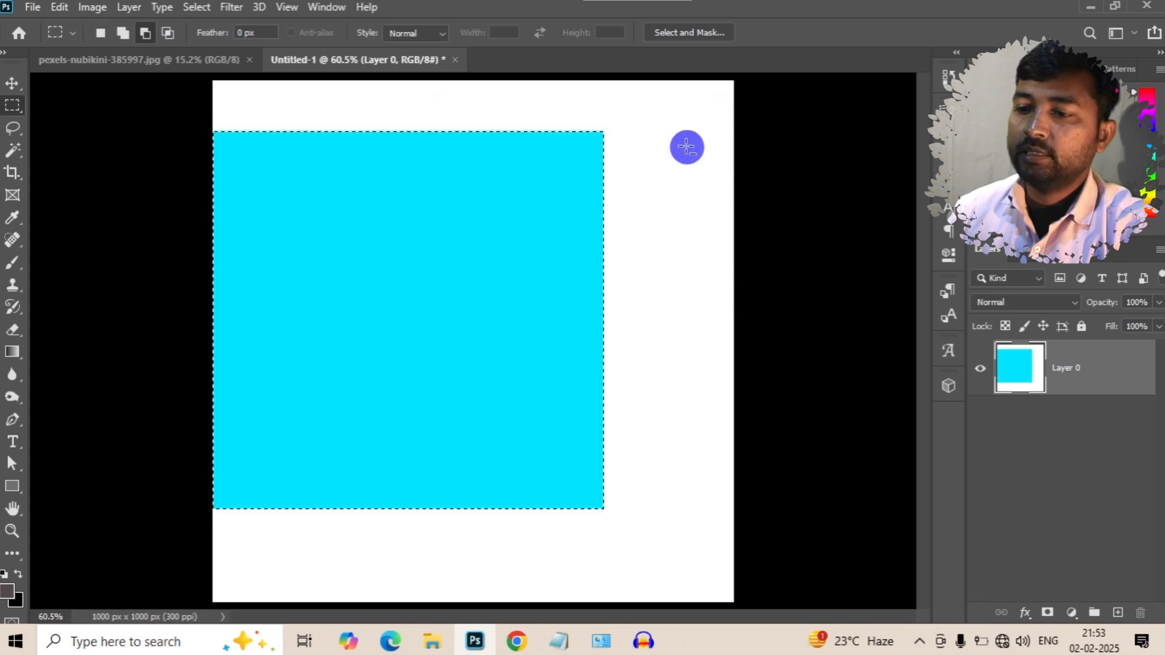
click(335, 123)
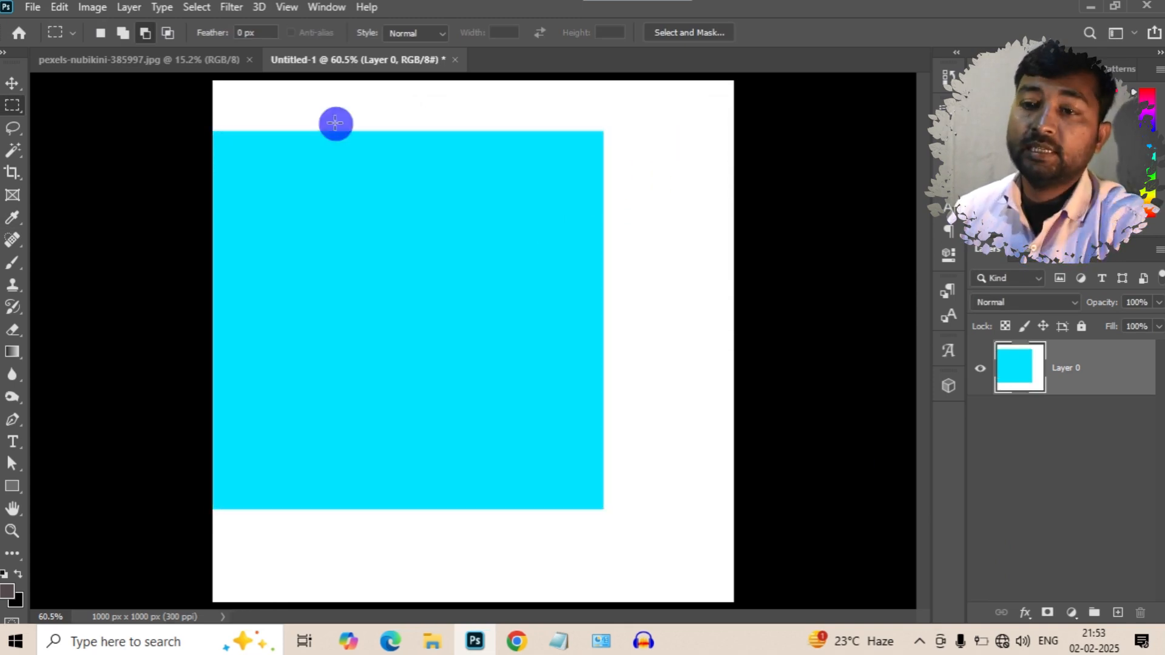
Try the Average blur on the layer with the enlarged cyan area, and undo it.
click(234, 8)
mouse_move(382, 212)
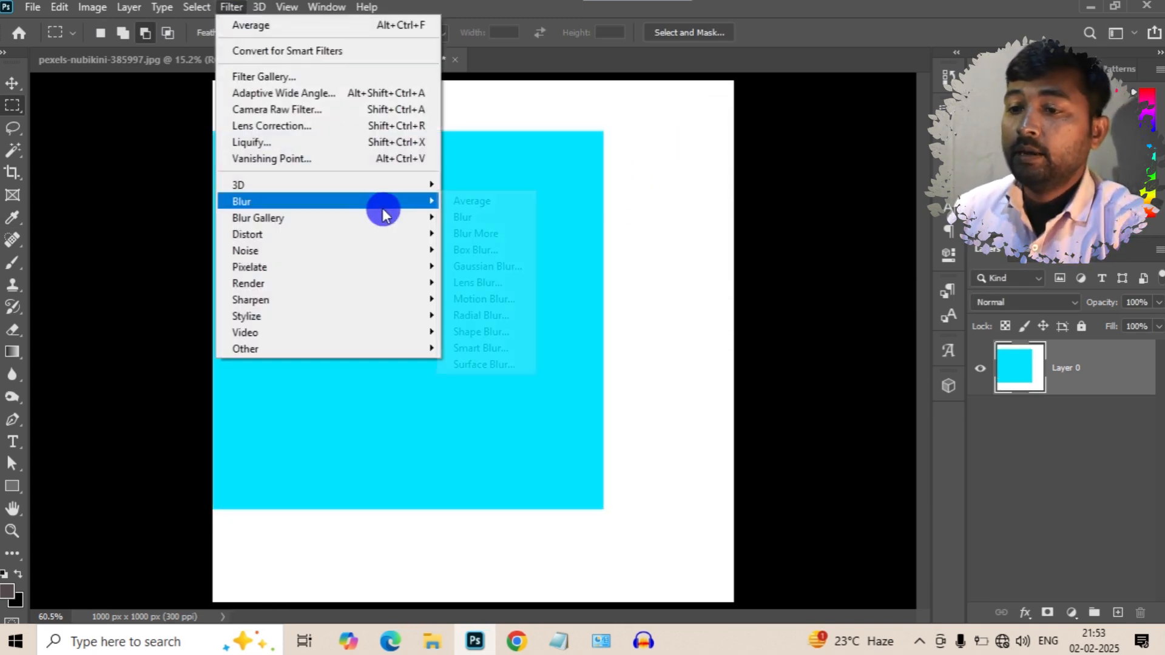
click(486, 202)
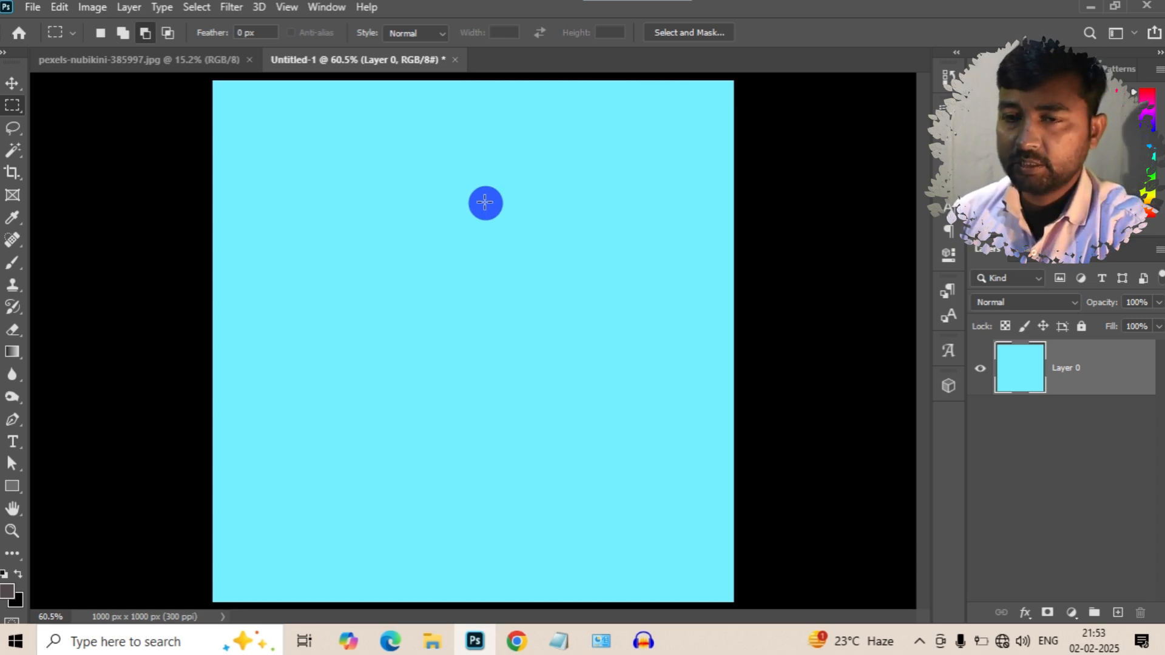
key(ctrl+z)
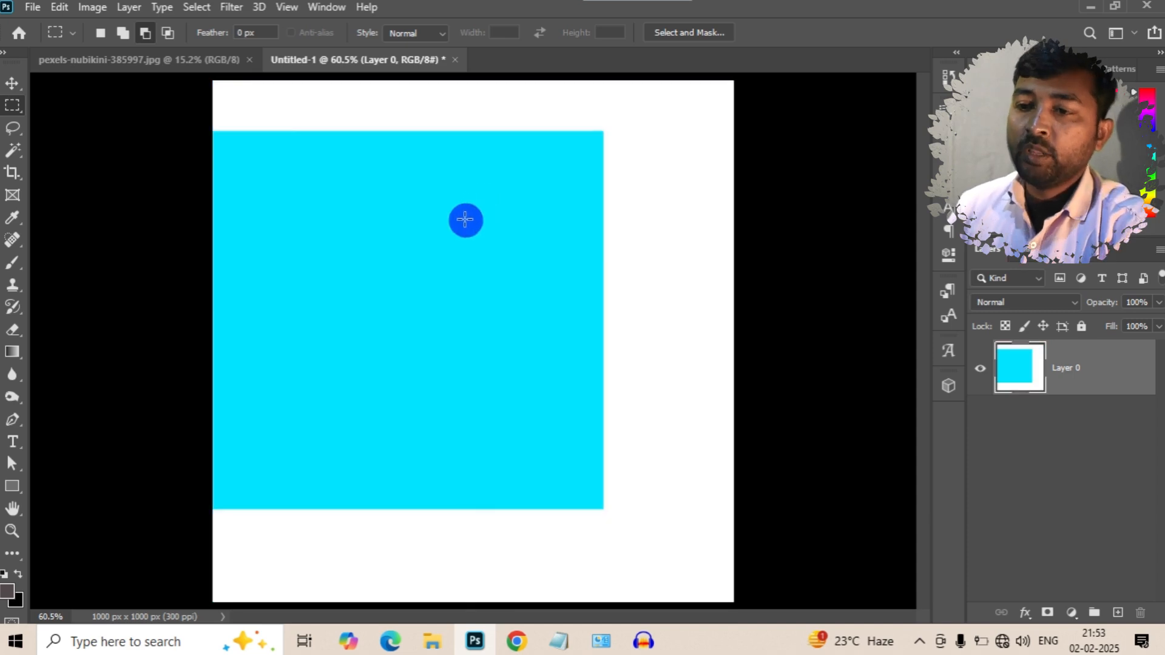
Fill an even larger rectangular selection, leaving only narrow white margins, with the same cyan, and deselect.
drag(212, 97, 679, 565)
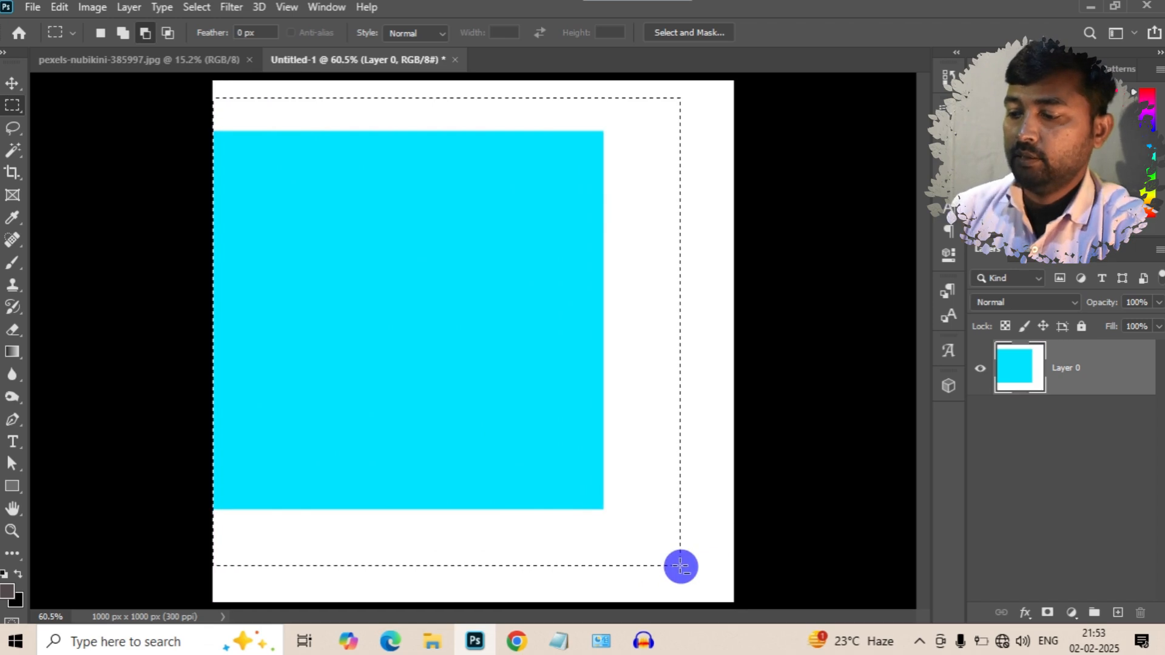
key(i)
key(shift+BackSpace)
key(Return)
key(m)
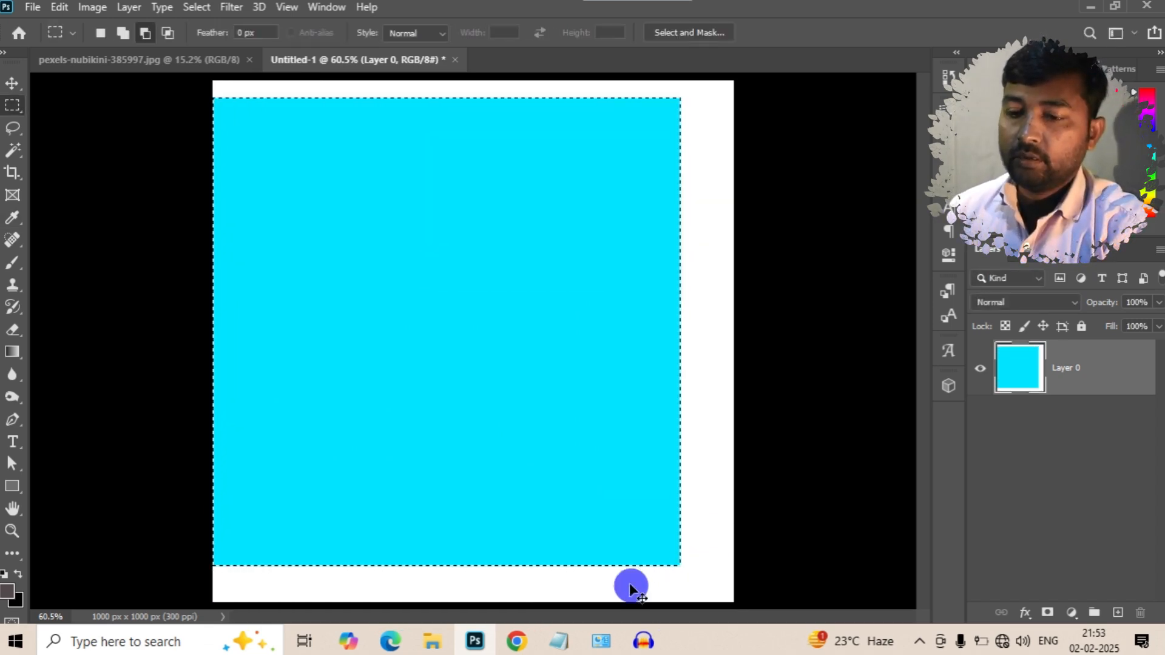
click(228, 382)
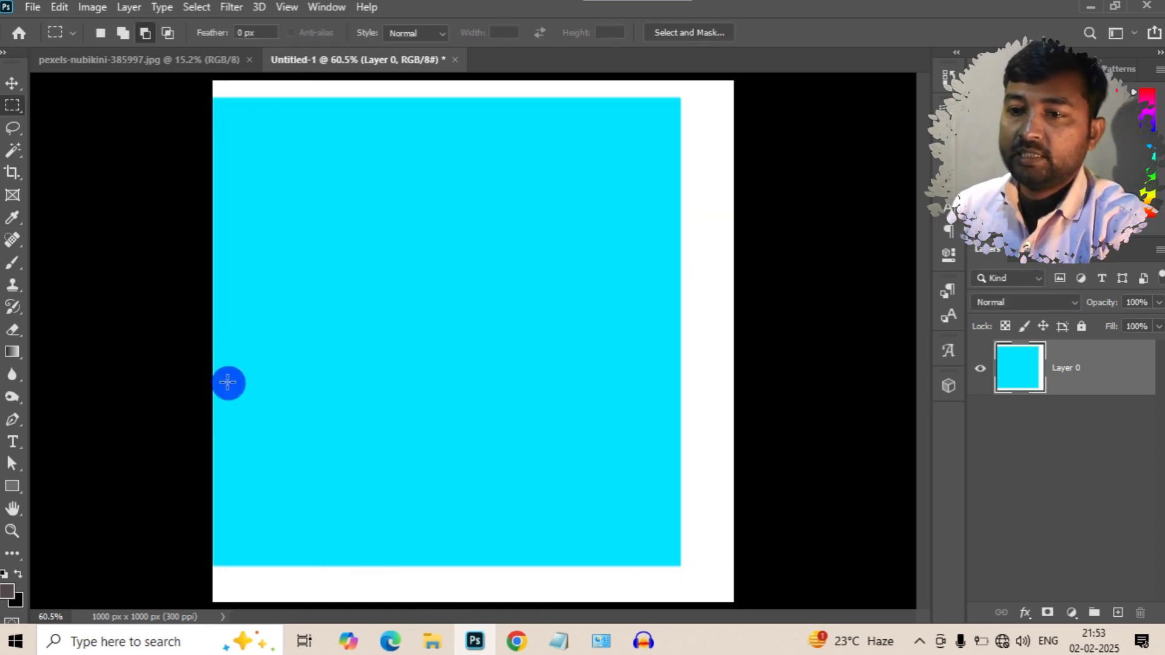
Try the Average blur on the nearly all-cyan layer, and undo back to the original small cyan rectangle.
click(238, 8)
mouse_move(429, 210)
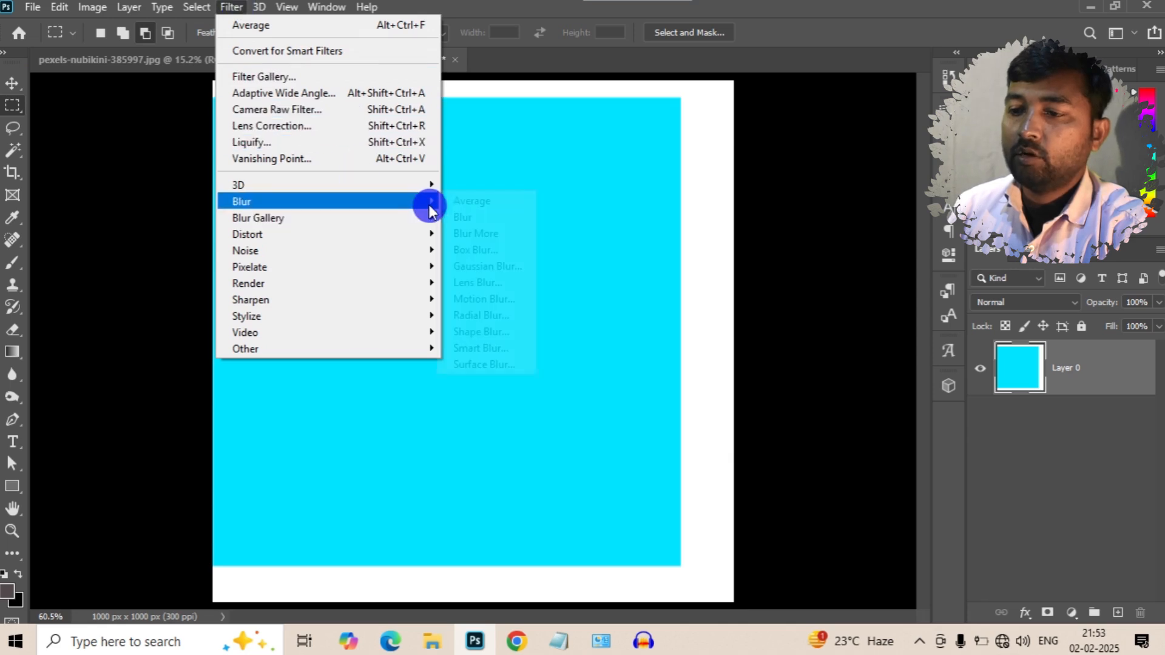
click(481, 202)
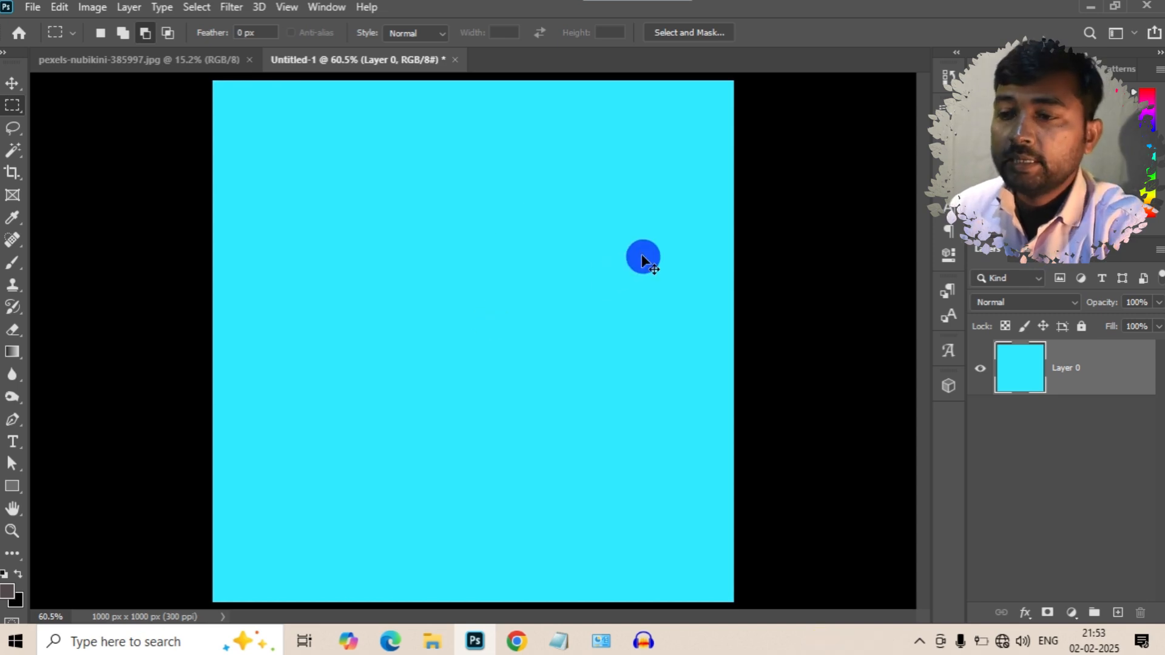
key(ctrl+z)
key(ctrl+z)
key(ctrl+z)
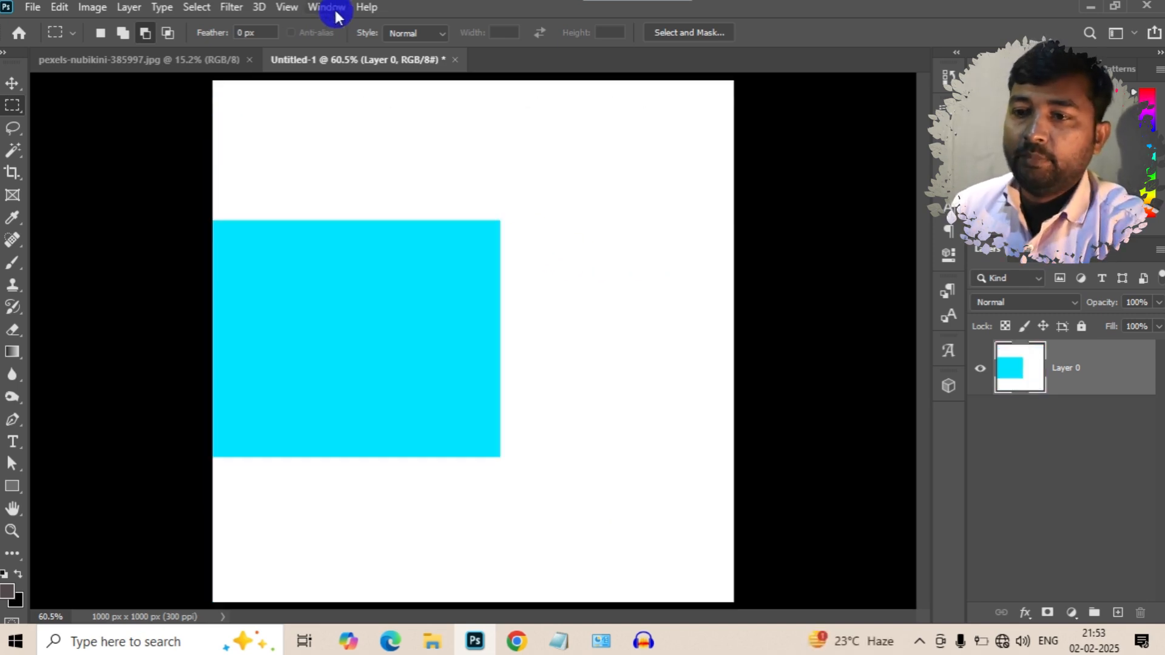
Apply the basic Blur filter to the layer and examine the upper-right corner of the cyan rectangle.
click(230, 7)
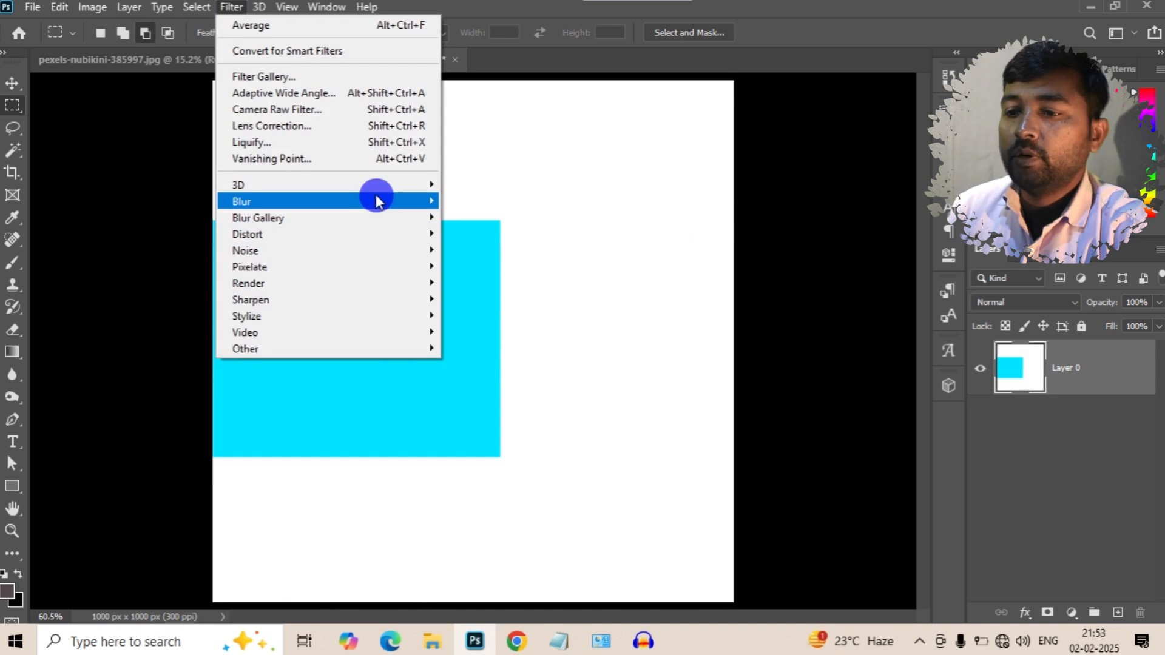
click(376, 195)
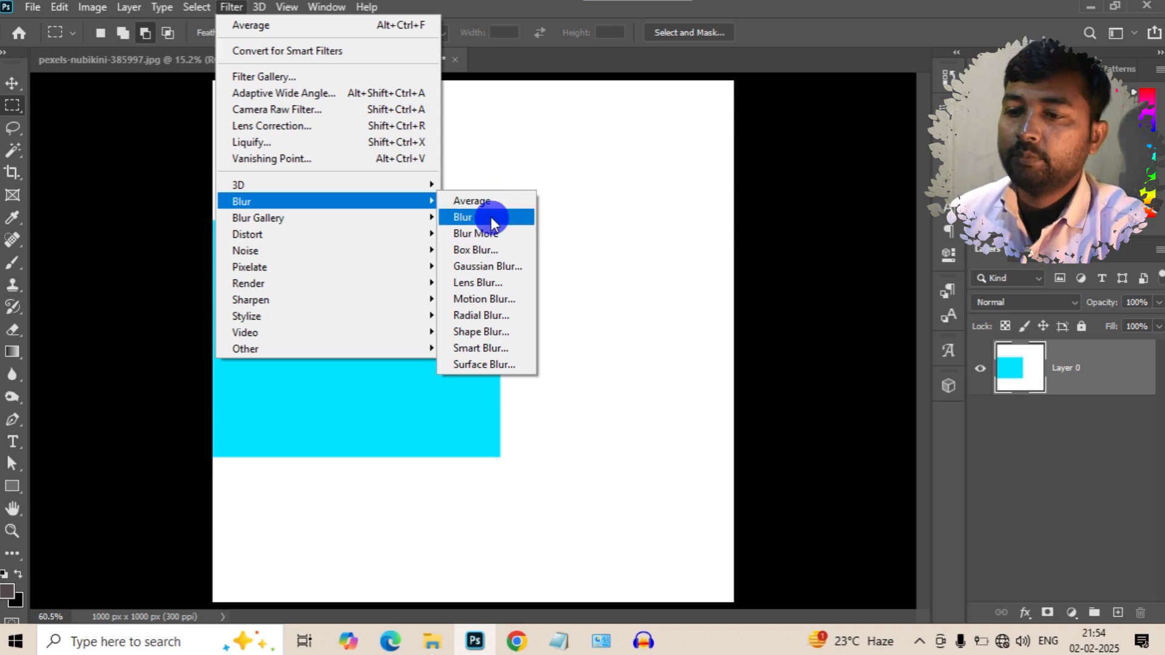
click(490, 217)
scroll(493, 236, up, 5)
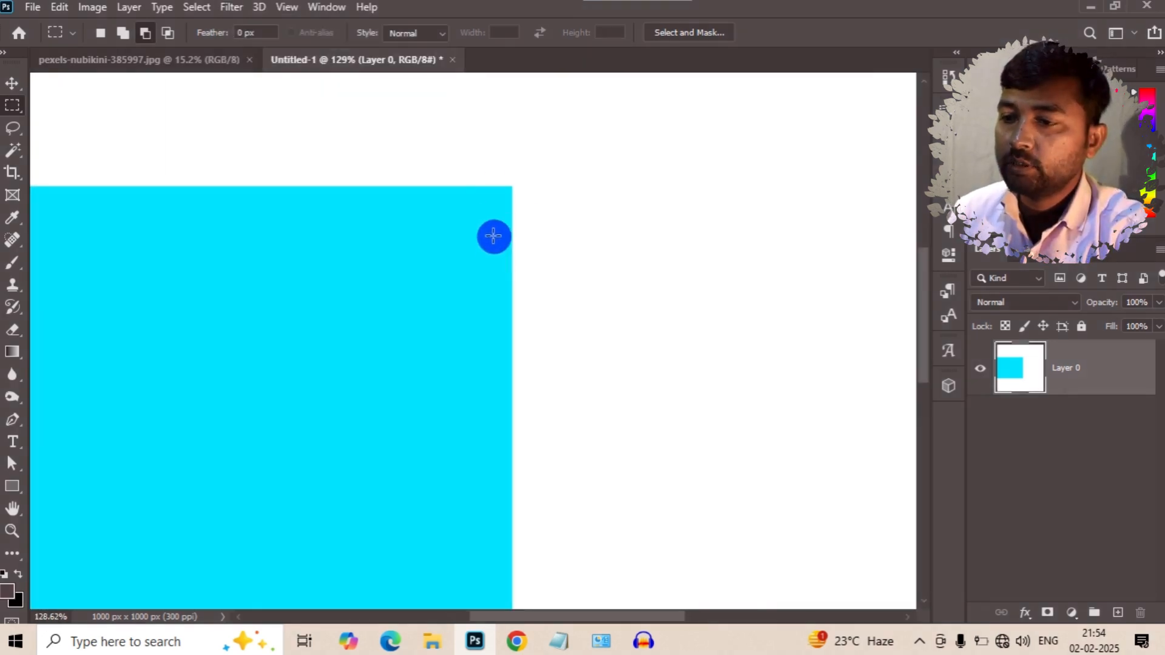
scroll(501, 208, down, 3)
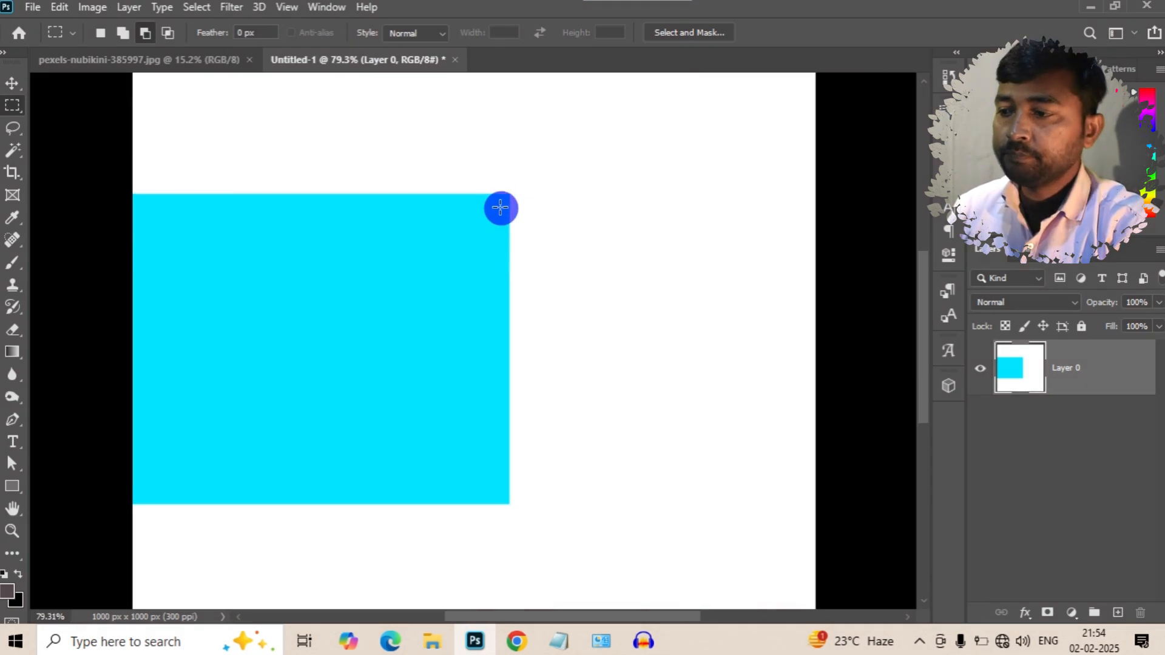
Bring back the original rectangular selection without its fill, fill it with the same cyan again, and deselect.
ctrl+click(1046, 398)
key(Delete)
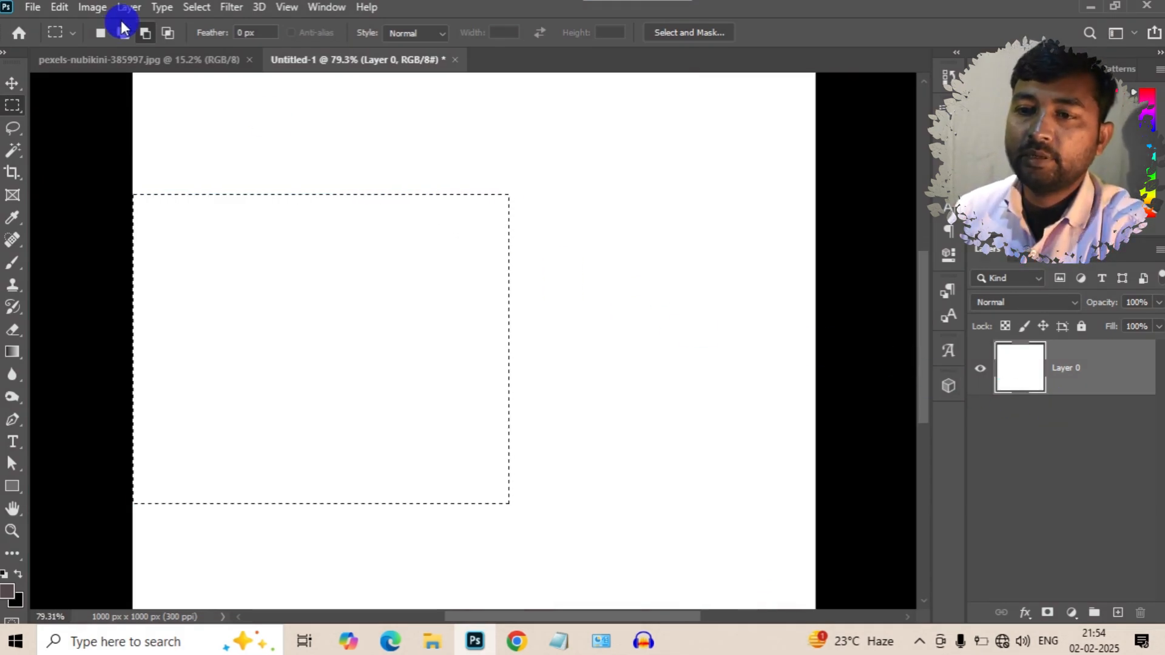
key(shift+BackSpace)
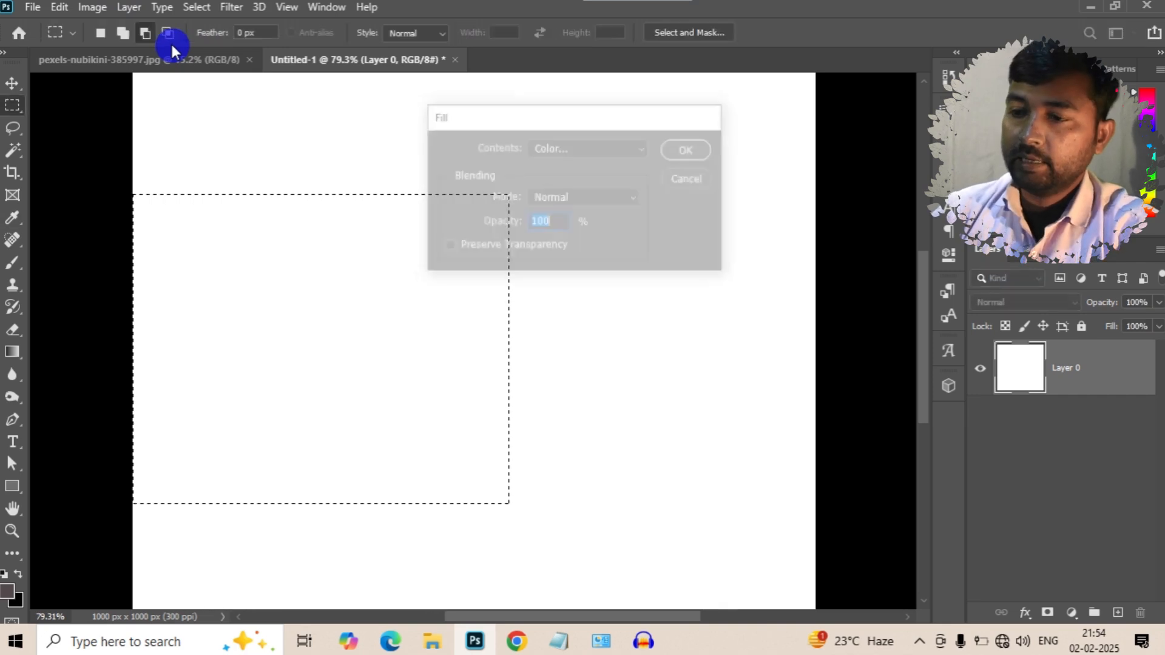
key(Return)
scroll(536, 194, up, 10)
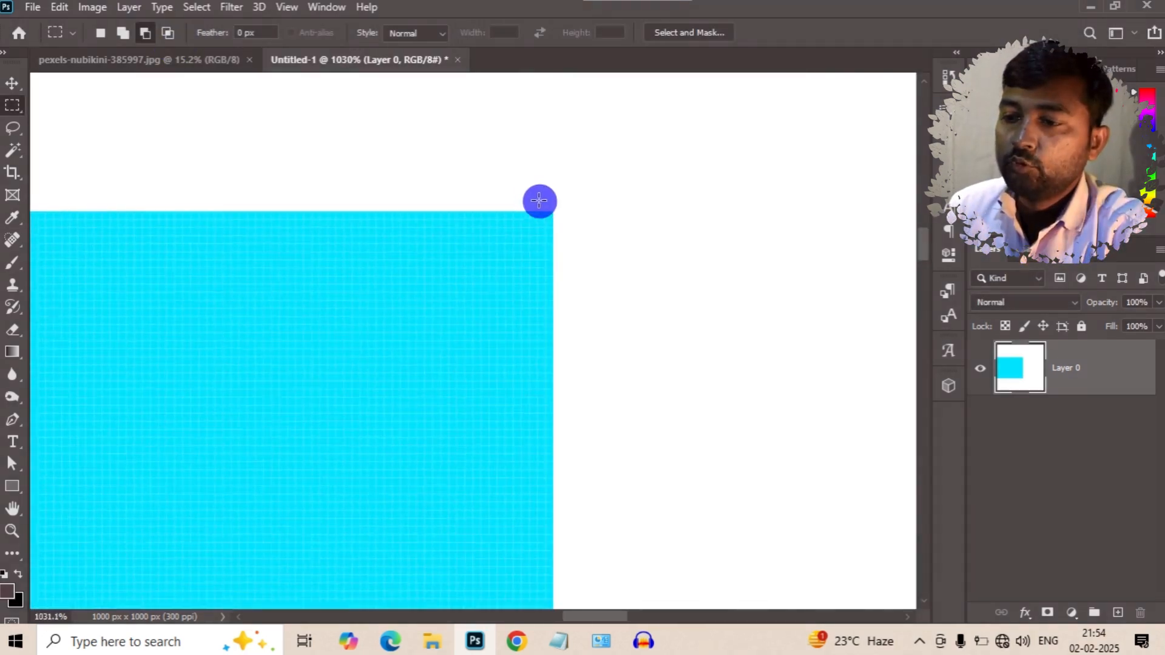
Hide the pixel grid over the magnified upper-right corner of the cyan rectangle, and show it again.
scroll(546, 246, up, 4)
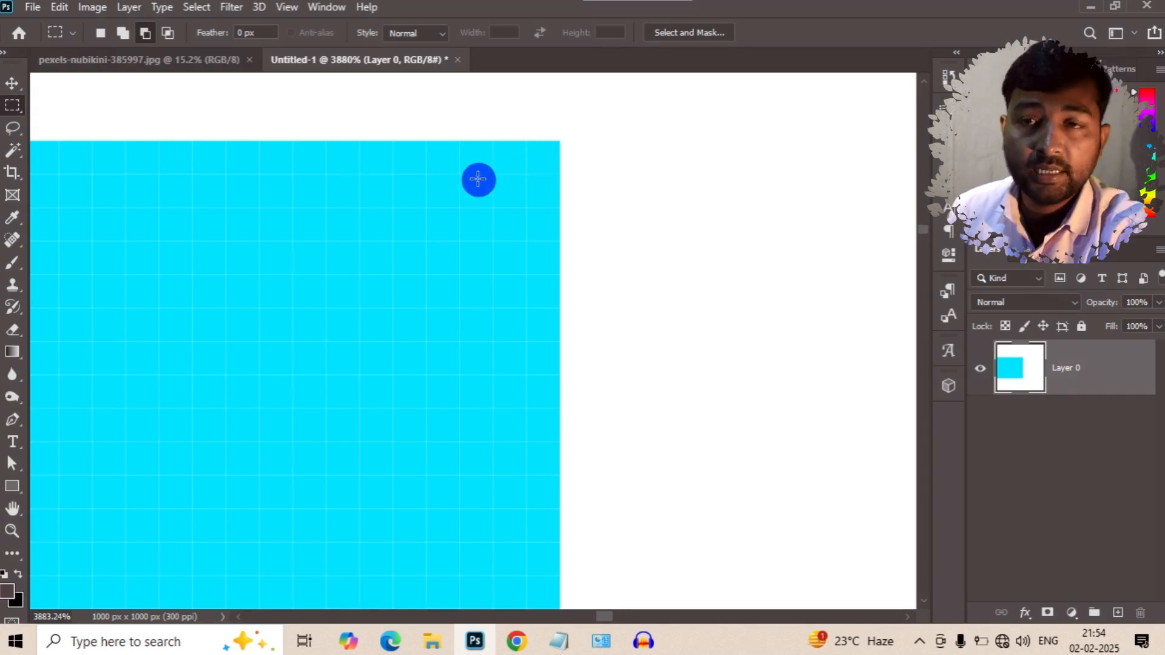
click(285, 8)
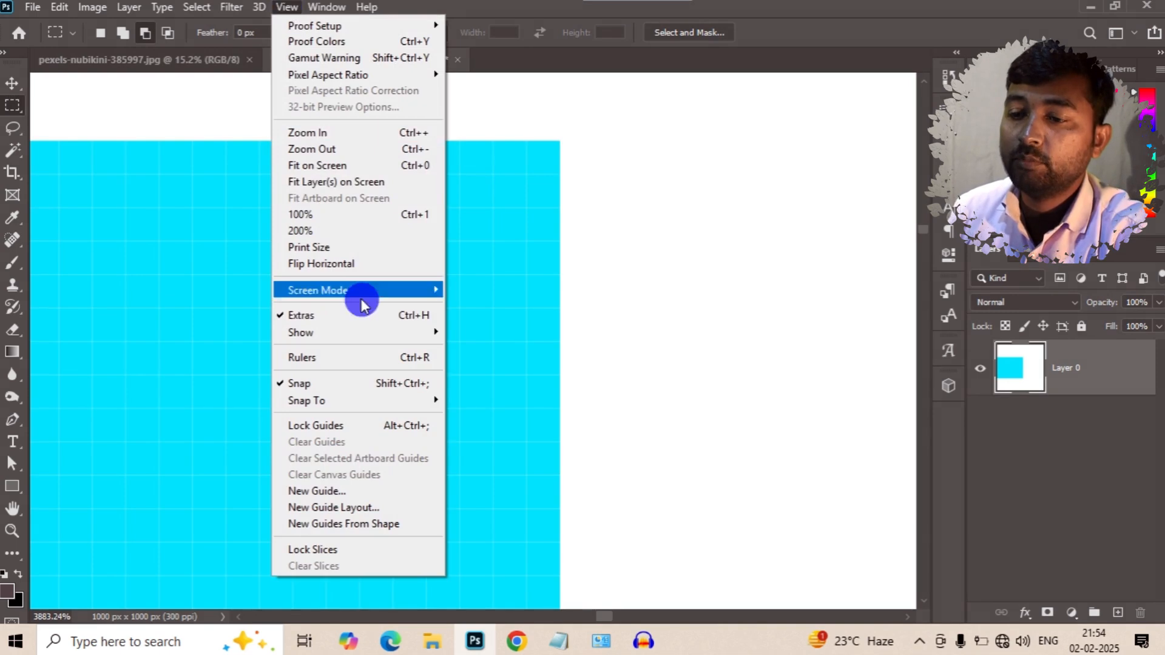
mouse_move(317, 333)
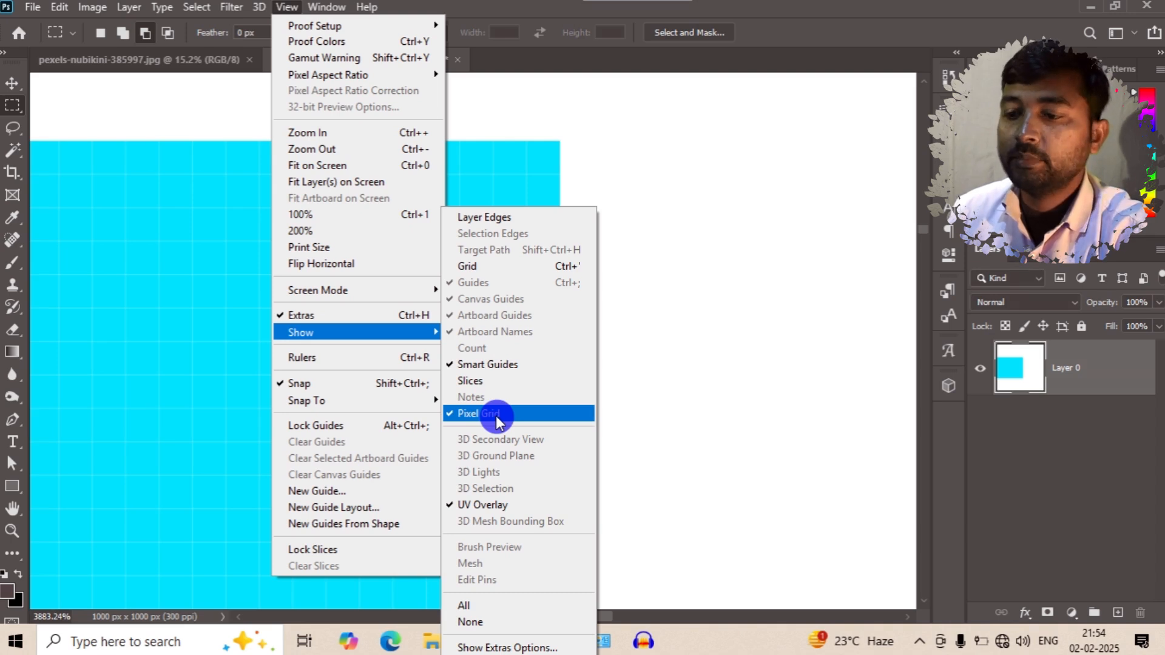
click(459, 416)
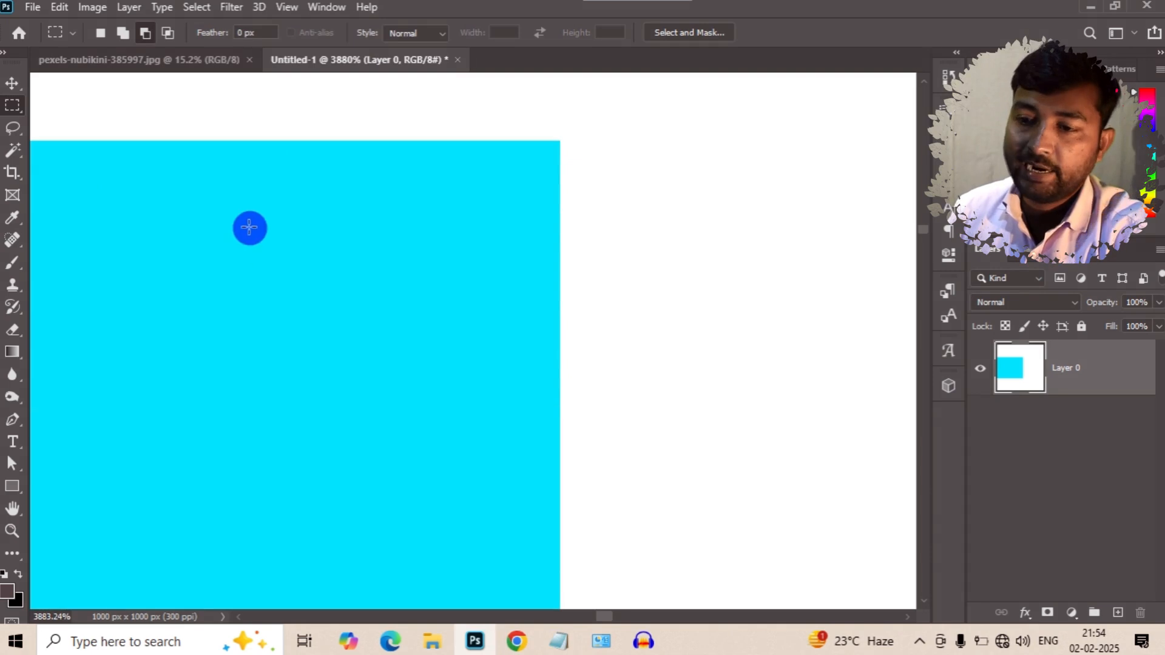
click(287, 9)
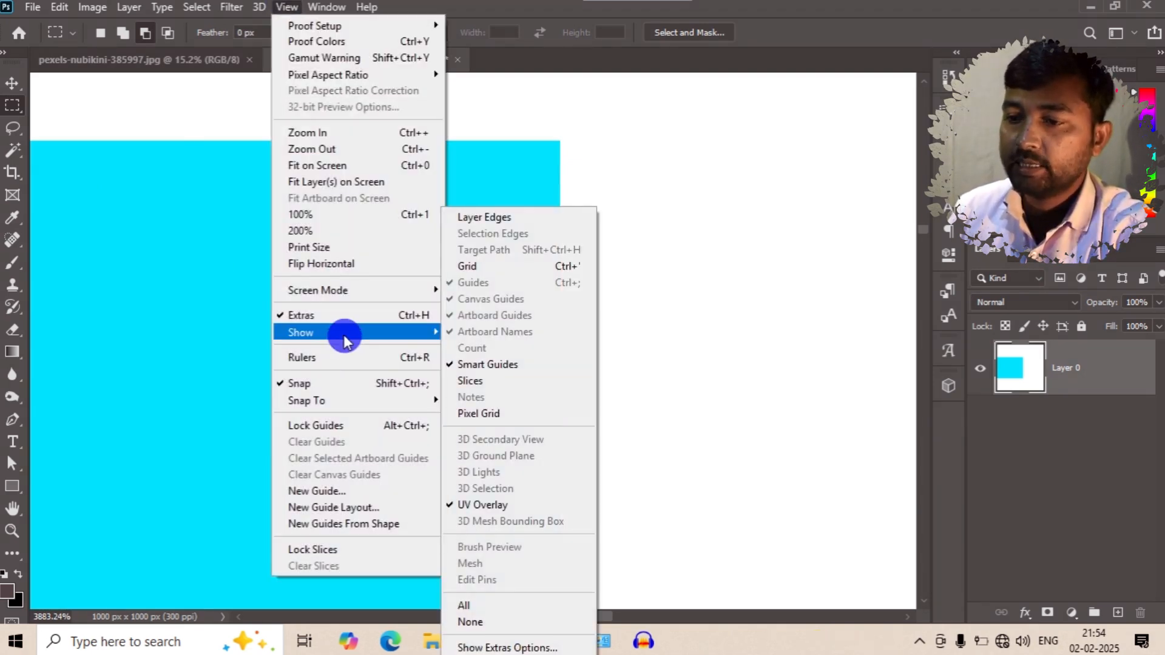
click(489, 417)
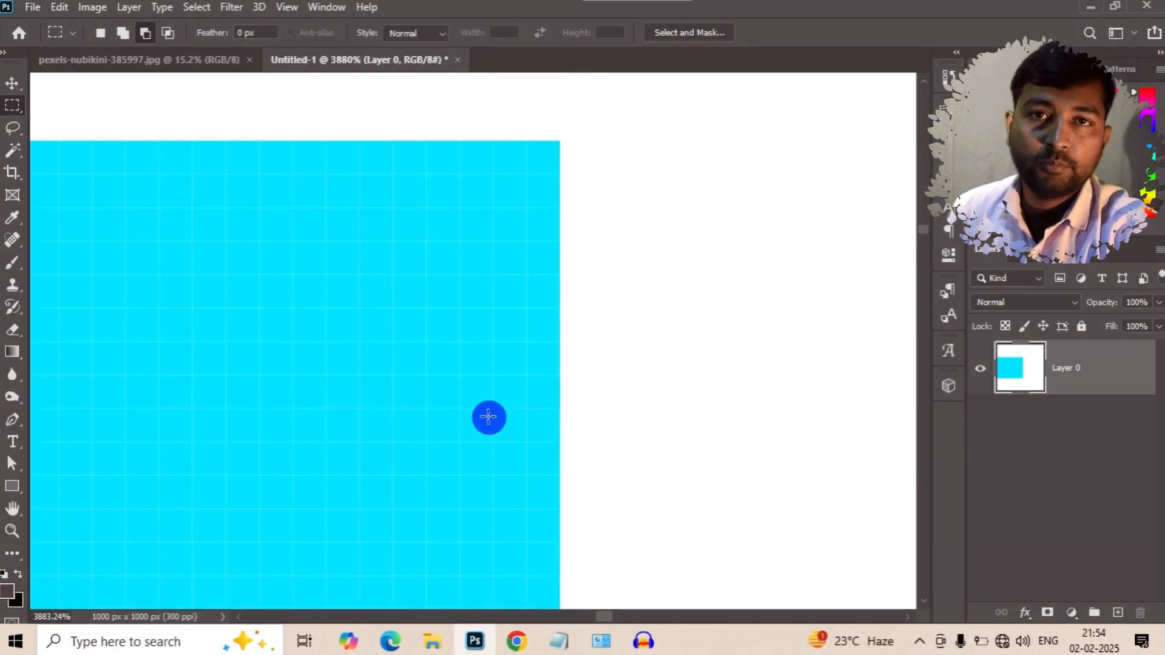
Turn off the display of all extras, and turn it back on.
click(290, 8)
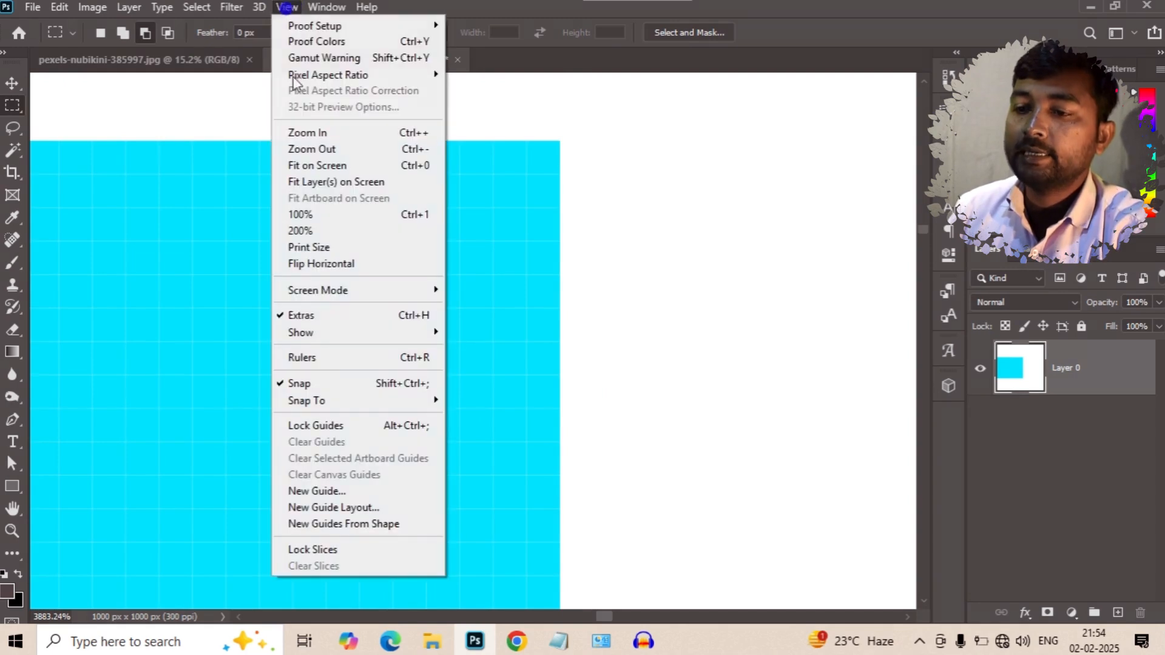
click(311, 316)
click(282, 8)
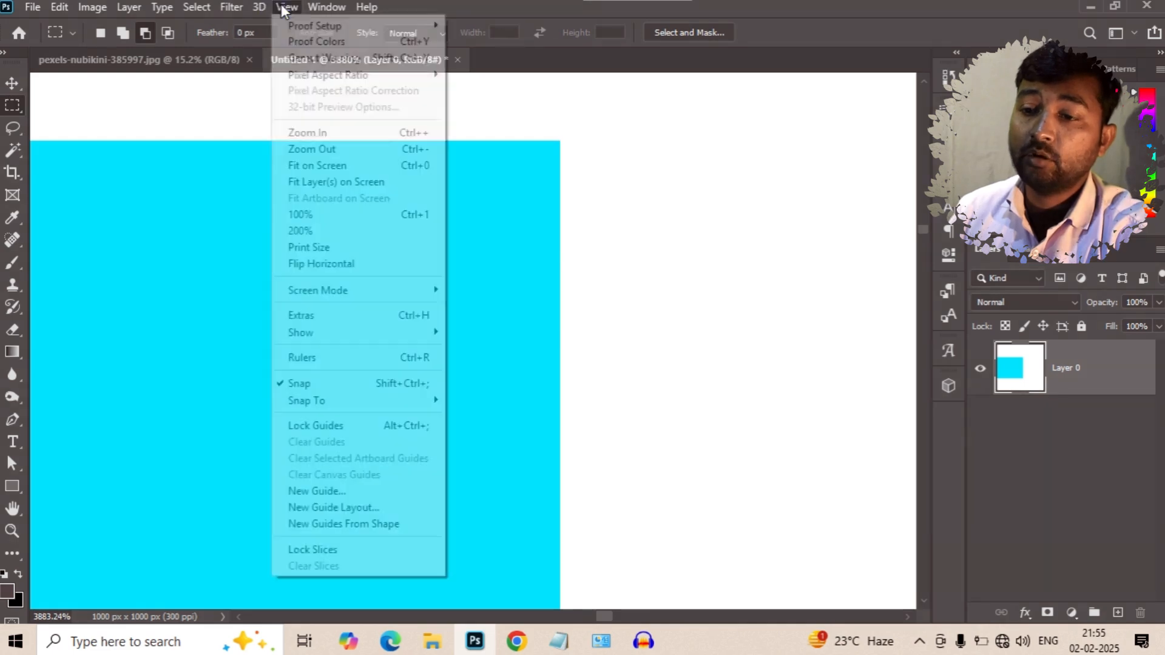
click(311, 316)
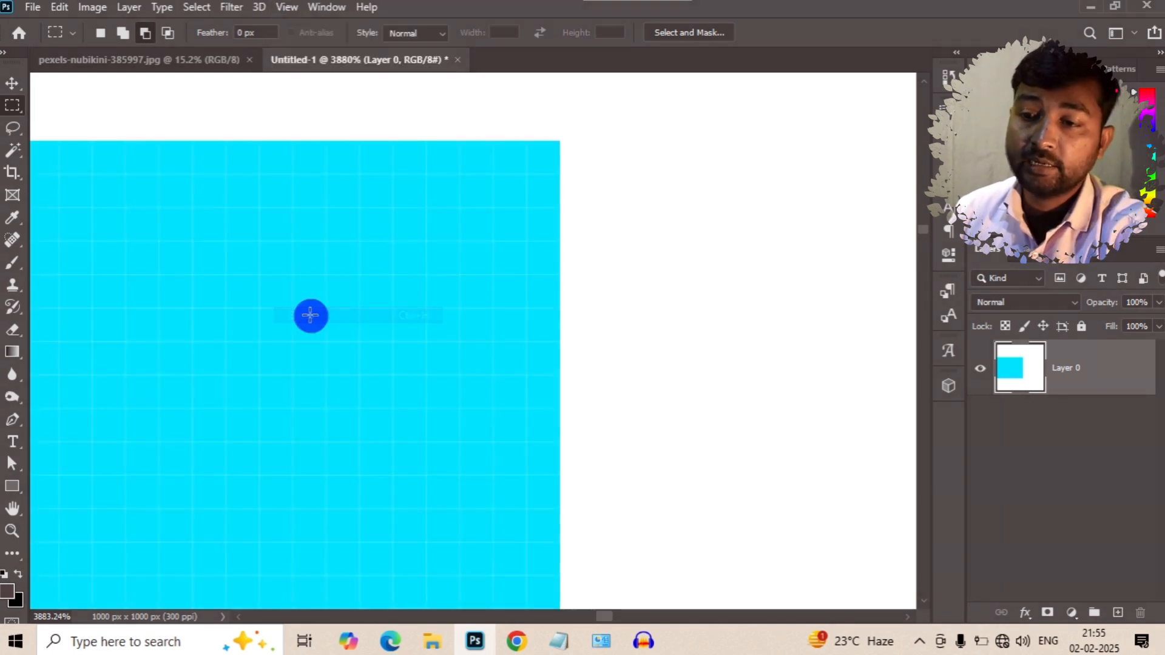
Select an area about 10 by 3 px across the cyan rectangle's top edge, ending at its right edge, apply the basic Blur, and examine the pixels.
scroll(369, 309, up, 3)
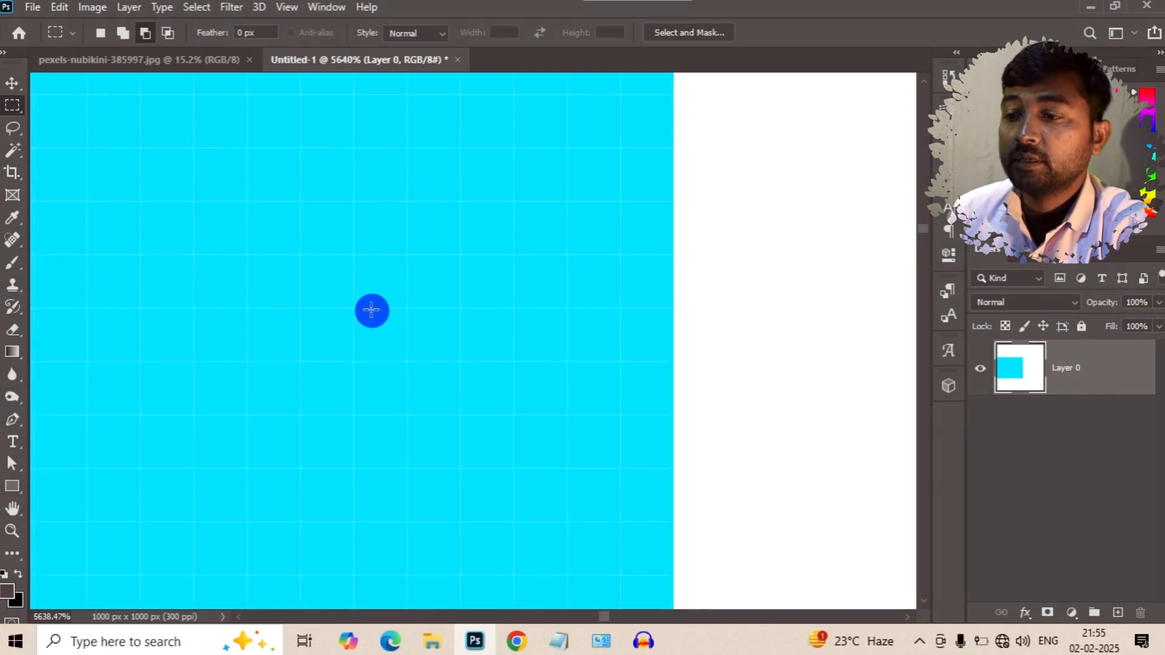
scroll(372, 310, down, 2)
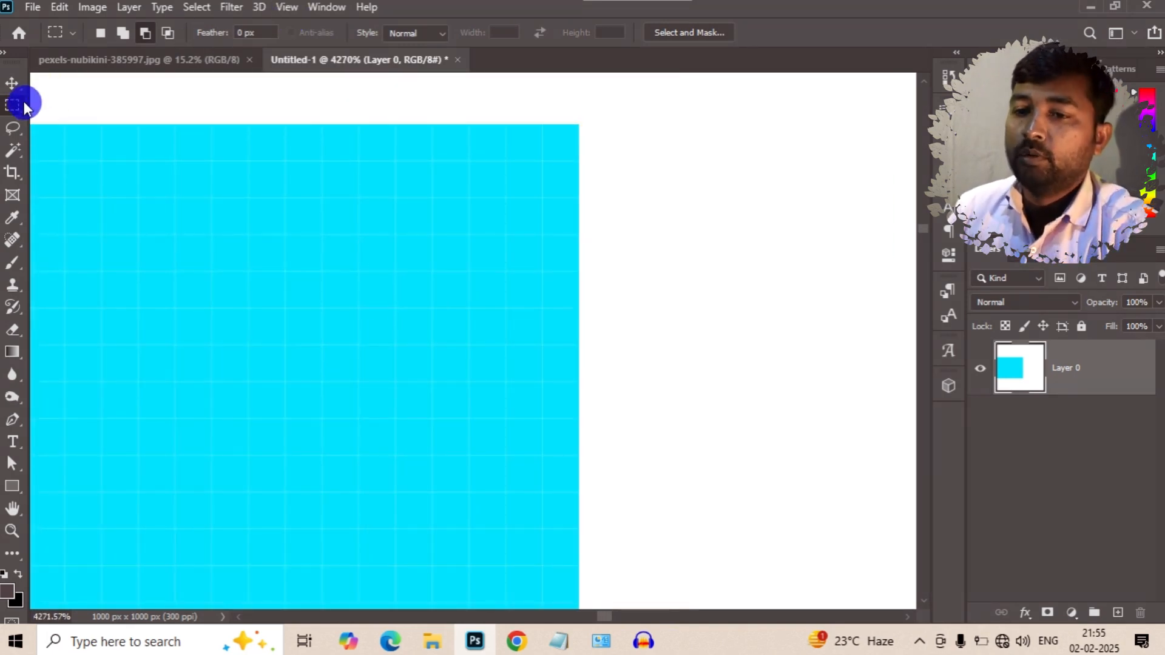
drag(216, 107, 573, 195)
click(233, 7)
click(386, 201)
click(472, 215)
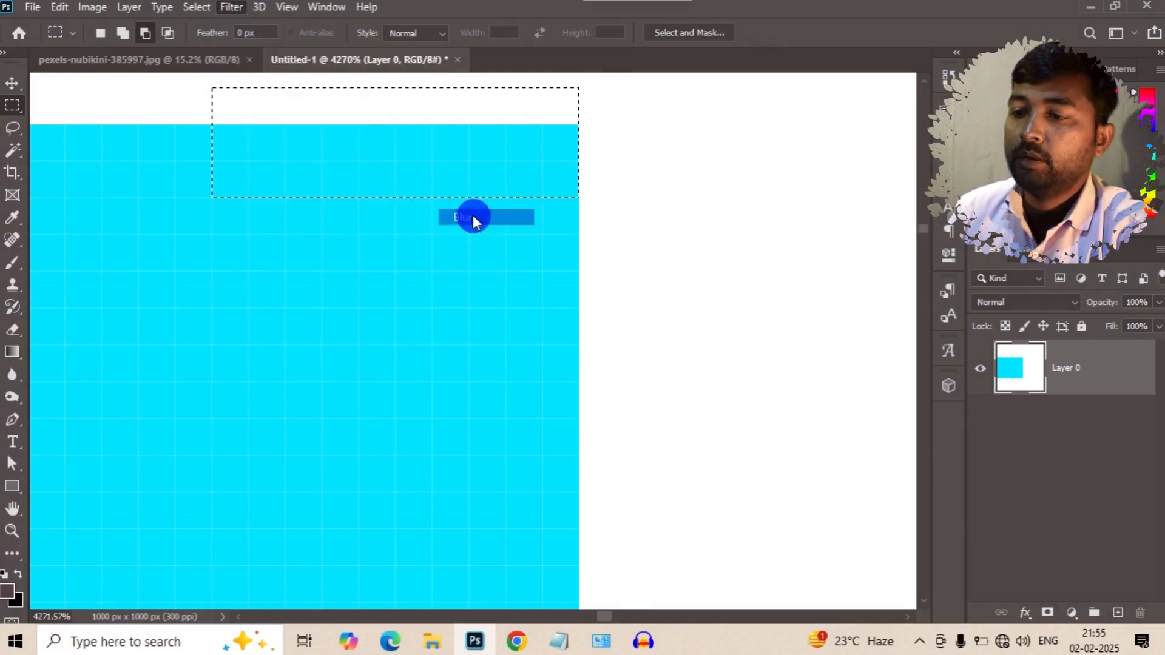
scroll(593, 74, up, 3)
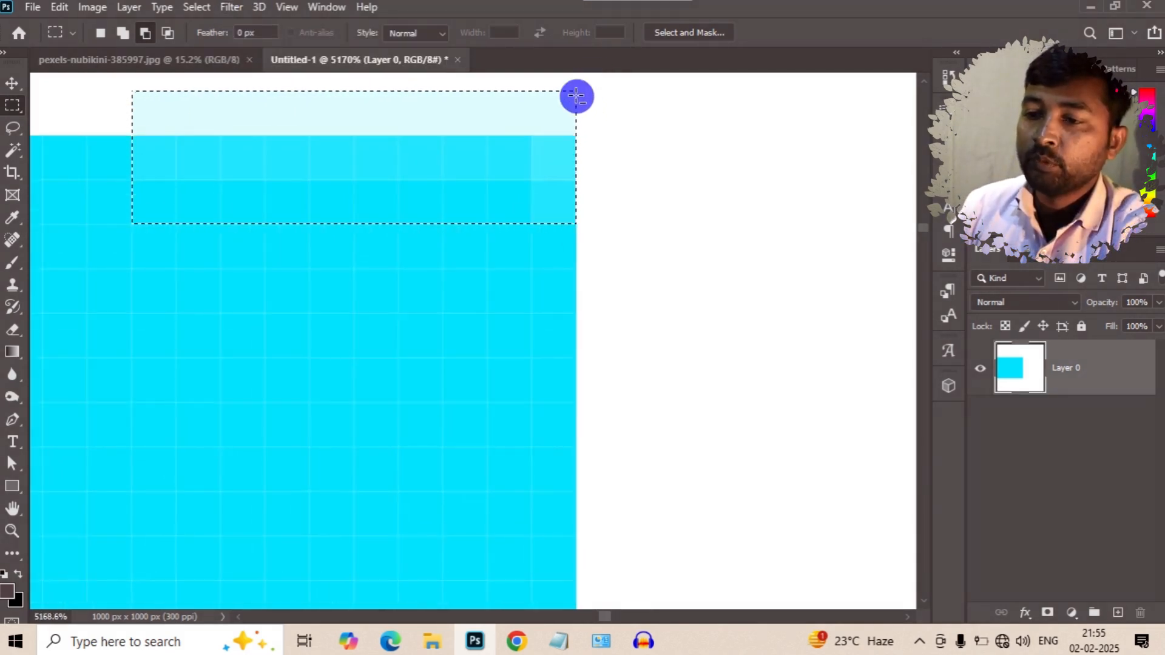
scroll(358, 71, down, 2)
scroll(357, 74, up, 1)
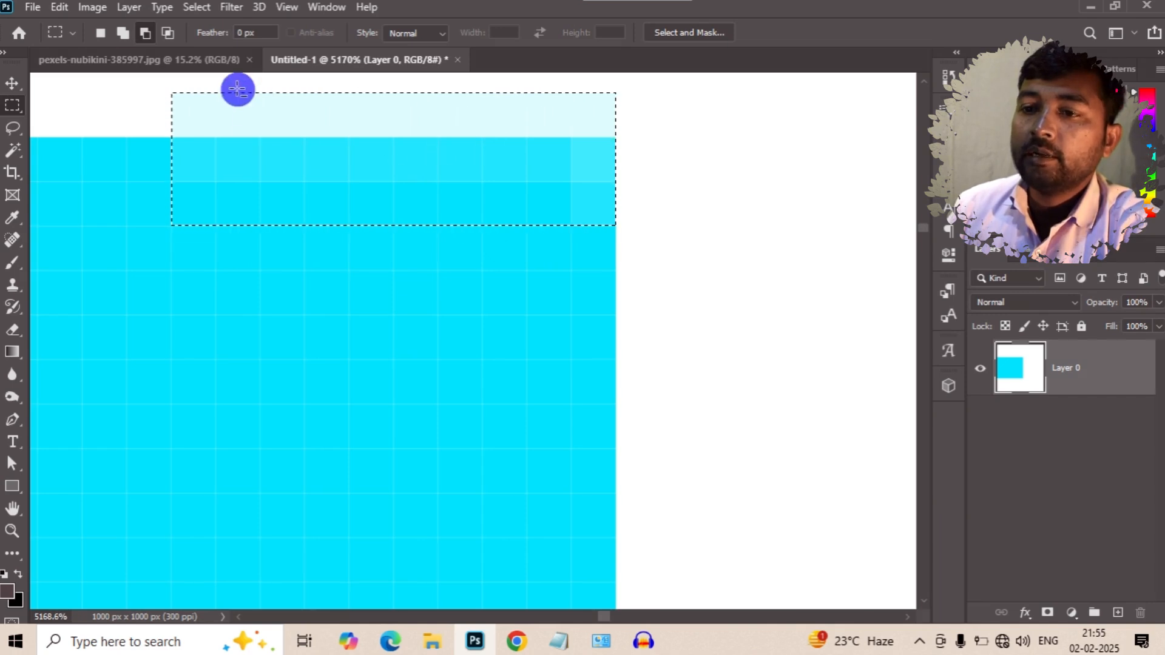
Replace the selection with one about 3 by 6 px across the cyan rectangle's right edge, and apply Blur More to it.
drag(655, 269, 540, 522)
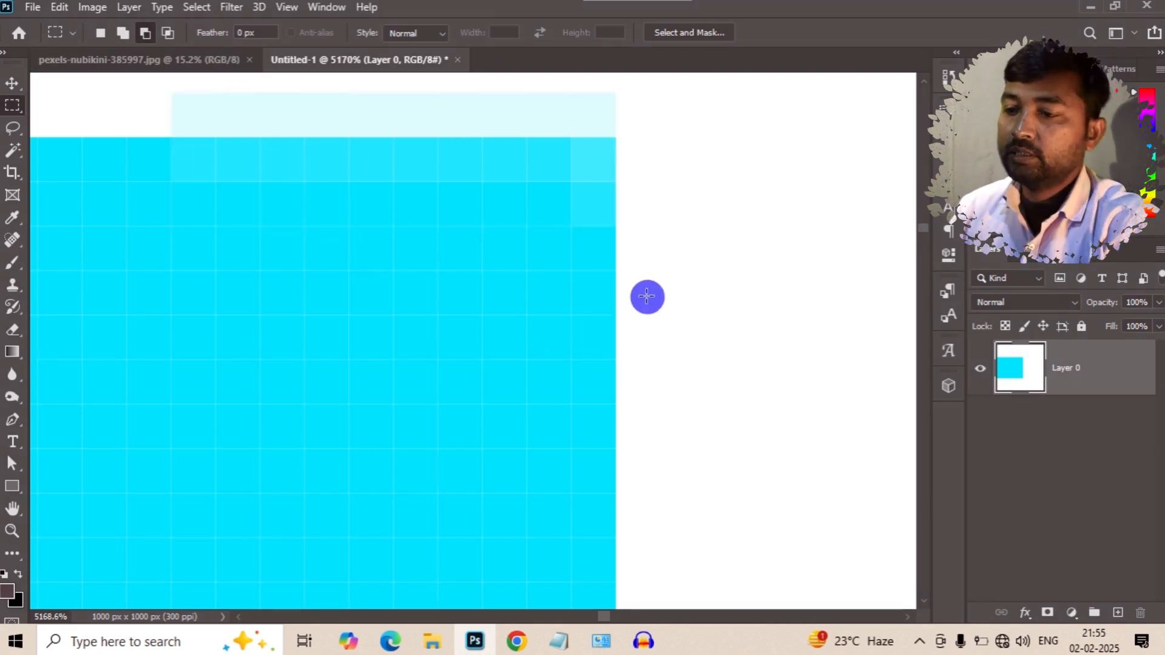
drag(659, 227, 544, 483)
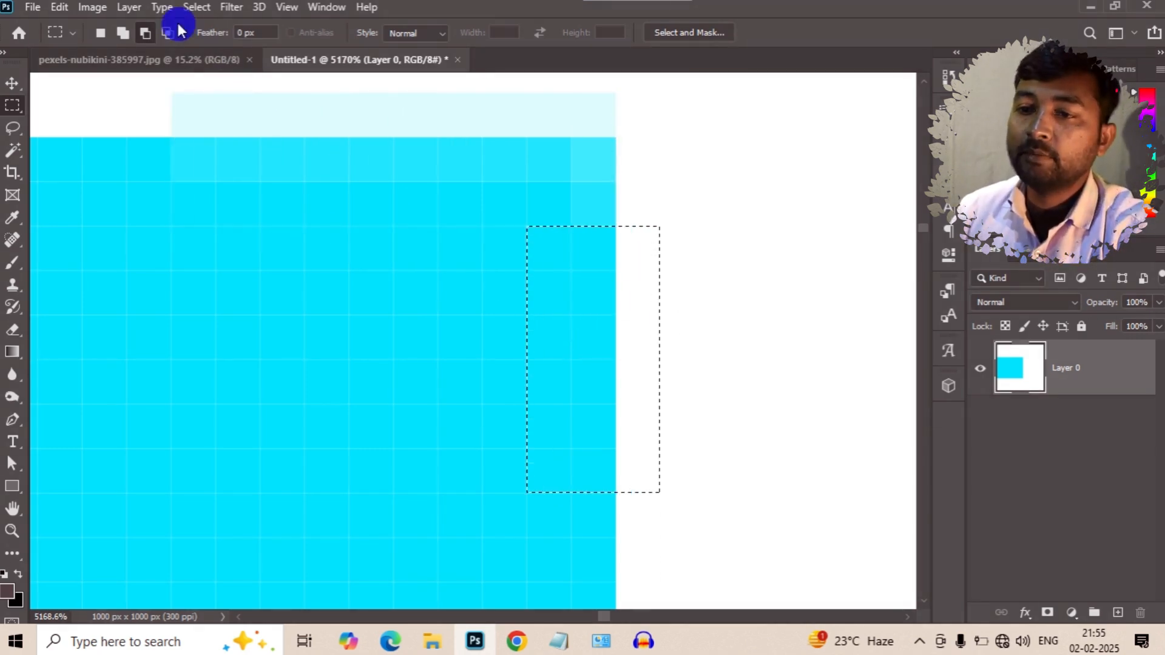
click(231, 7)
mouse_move(348, 225)
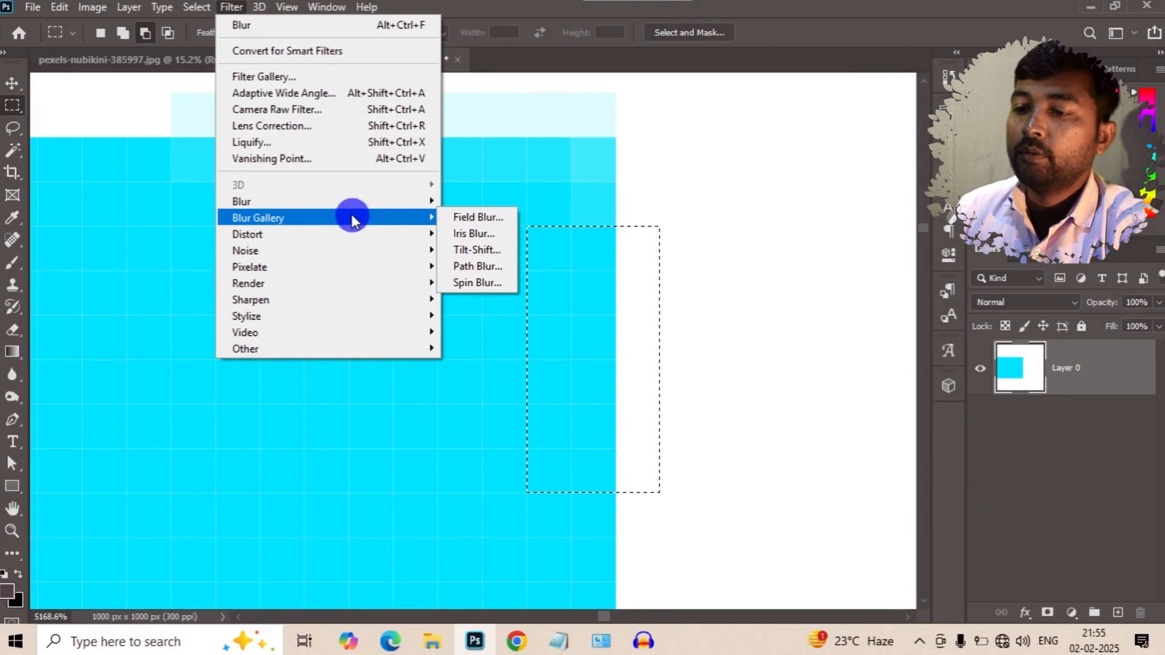
mouse_move(369, 203)
click(461, 236)
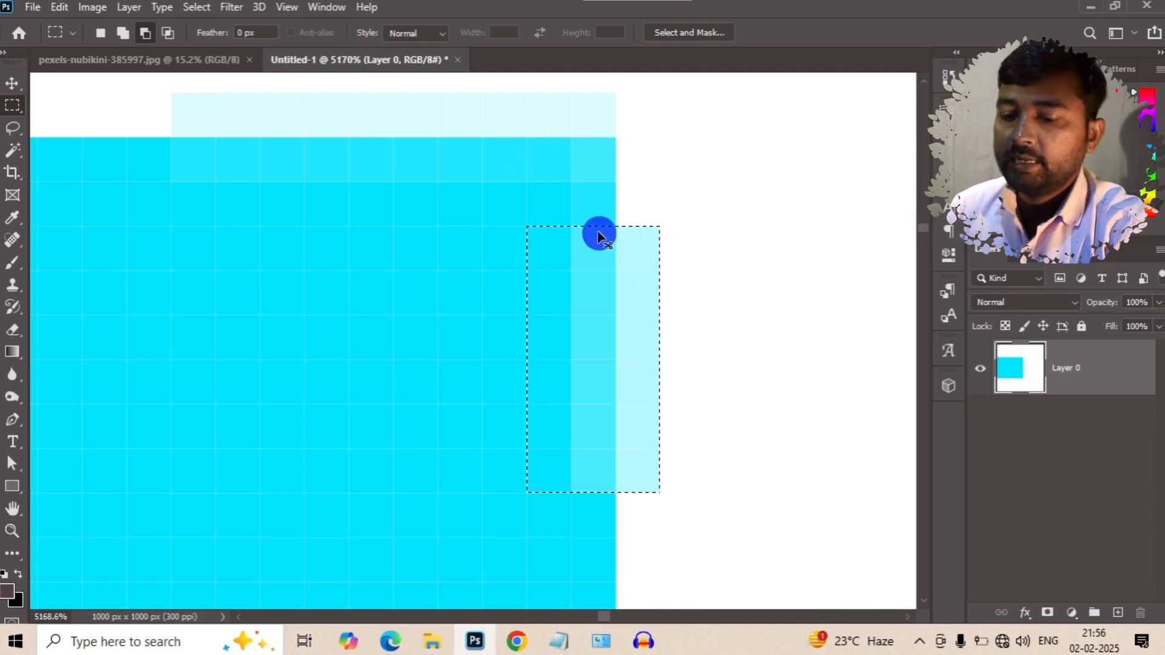
Undo the Blur More and Blur tests together with their selections, returning to the sharp-edged cyan rectangle.
key(ctrl+z)
key(ctrl+z)
key(ctrl+z)
key(ctrl+z)
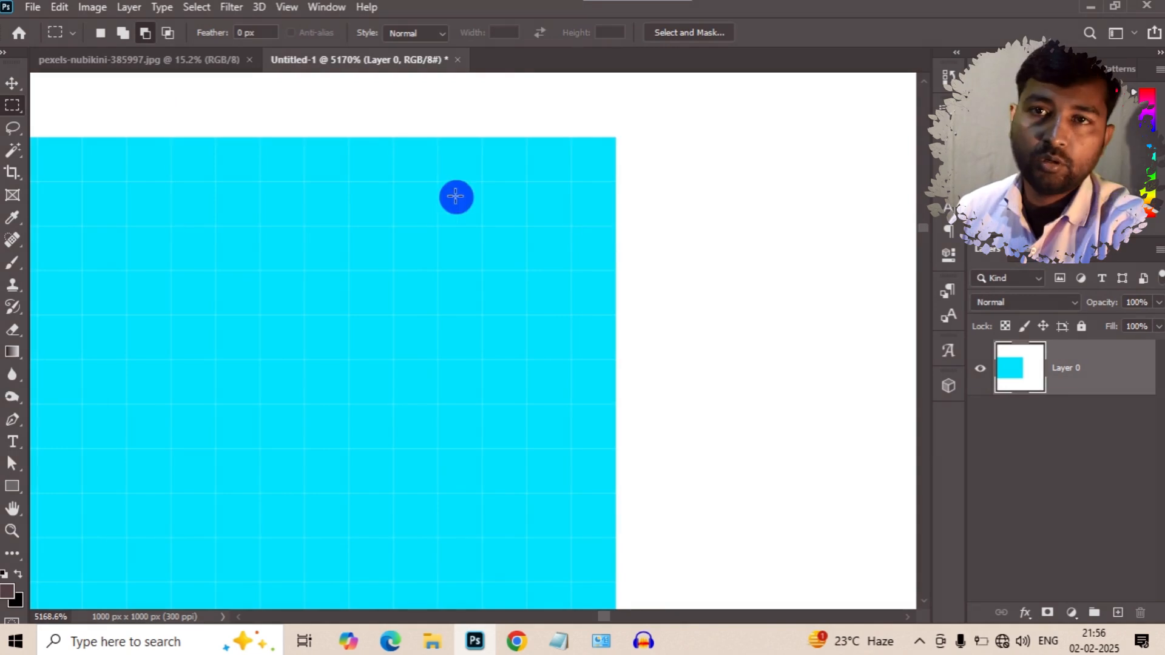
scroll(312, 197, down, 5)
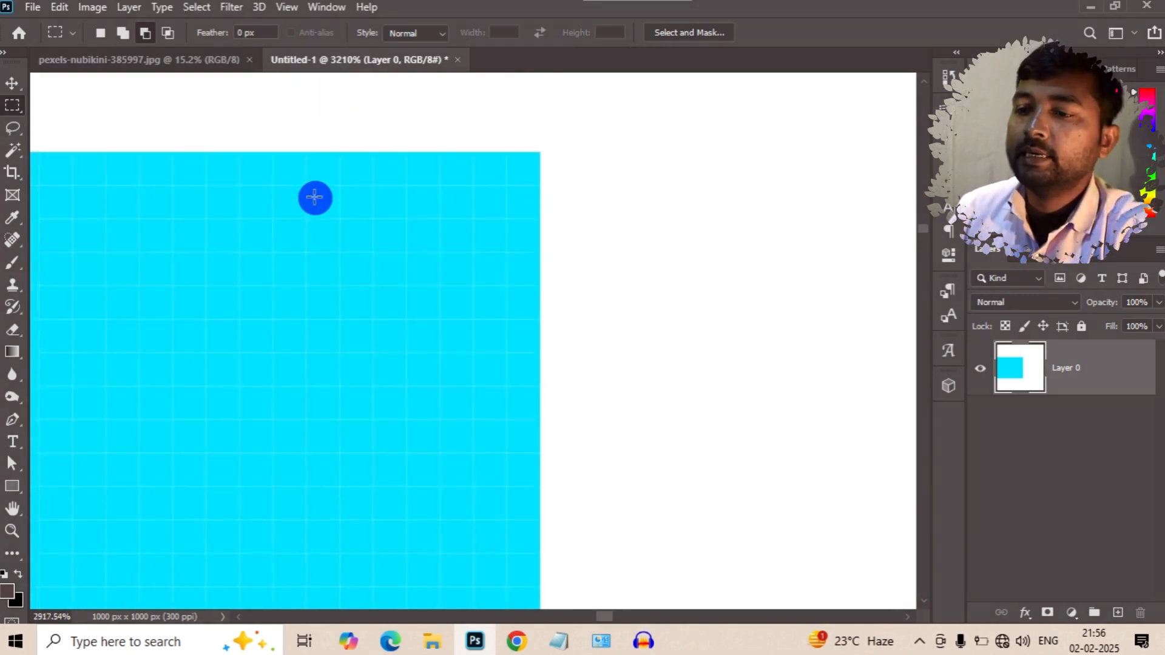
scroll(314, 197, down, 3)
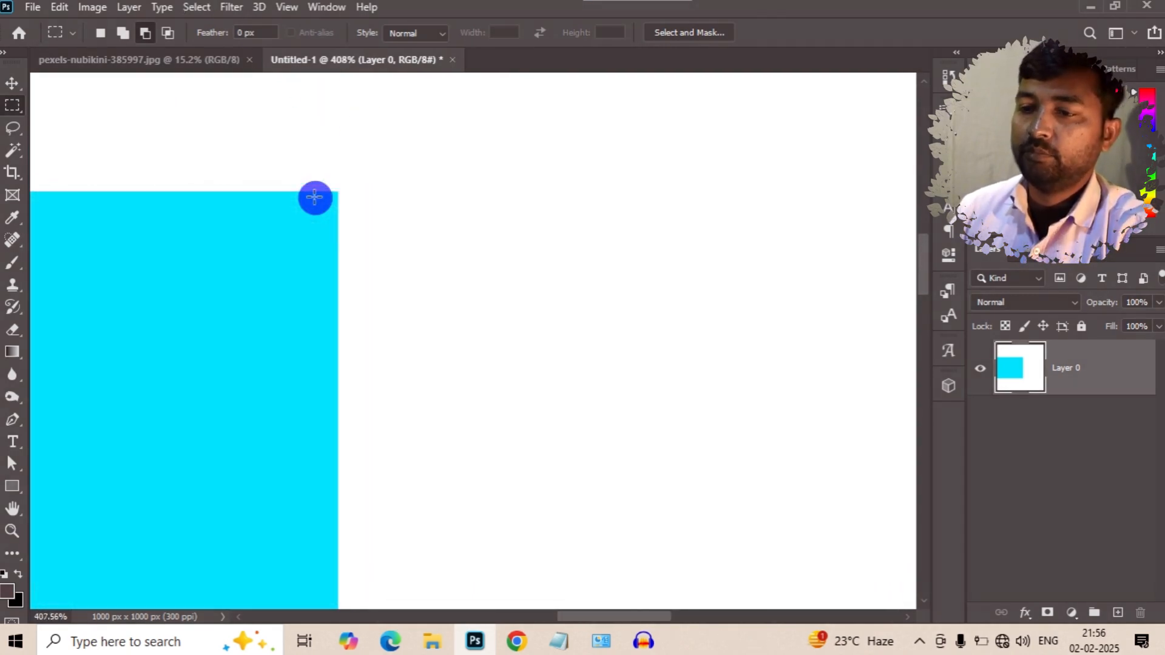
scroll(314, 200, down, 2)
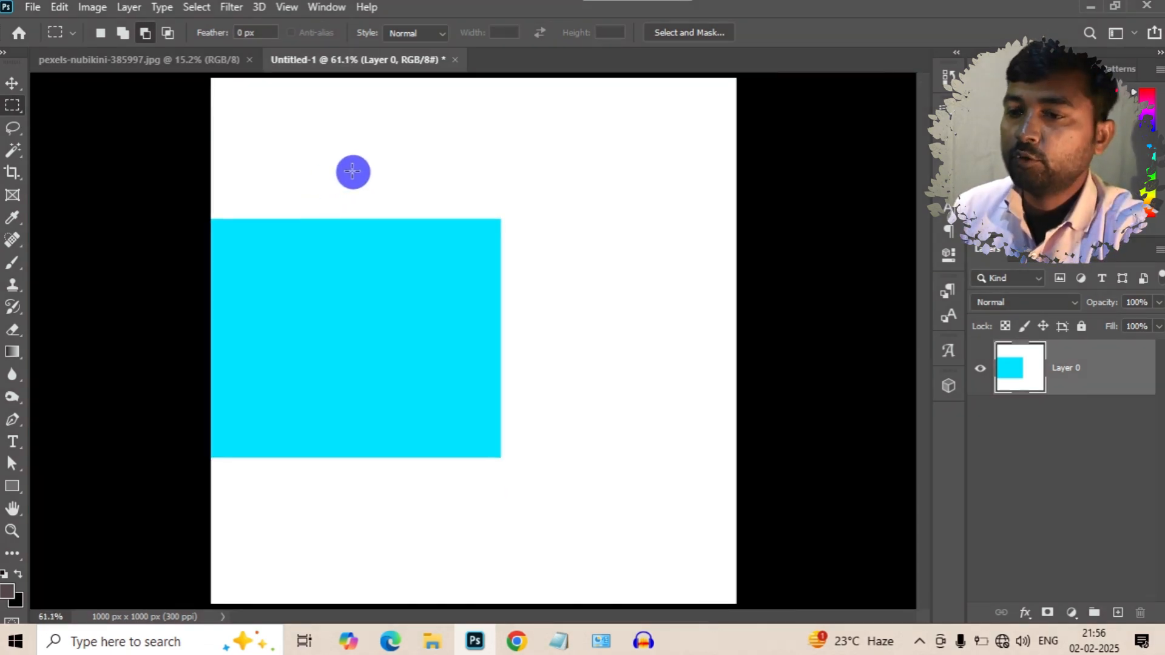
click(230, 11)
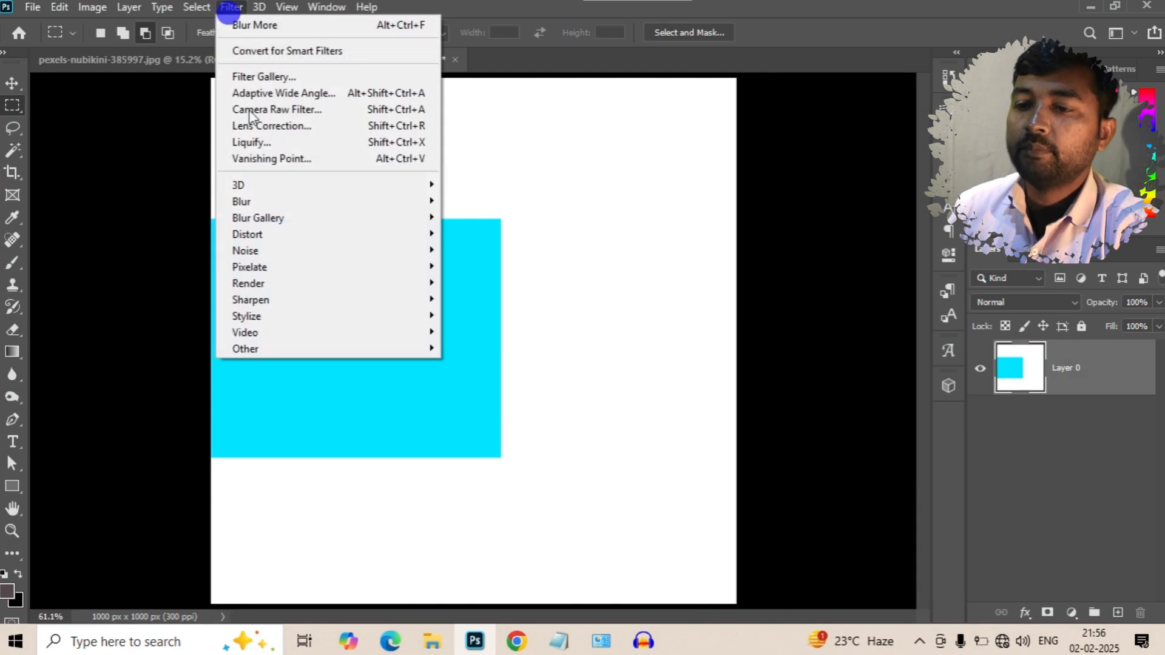
mouse_move(286, 199)
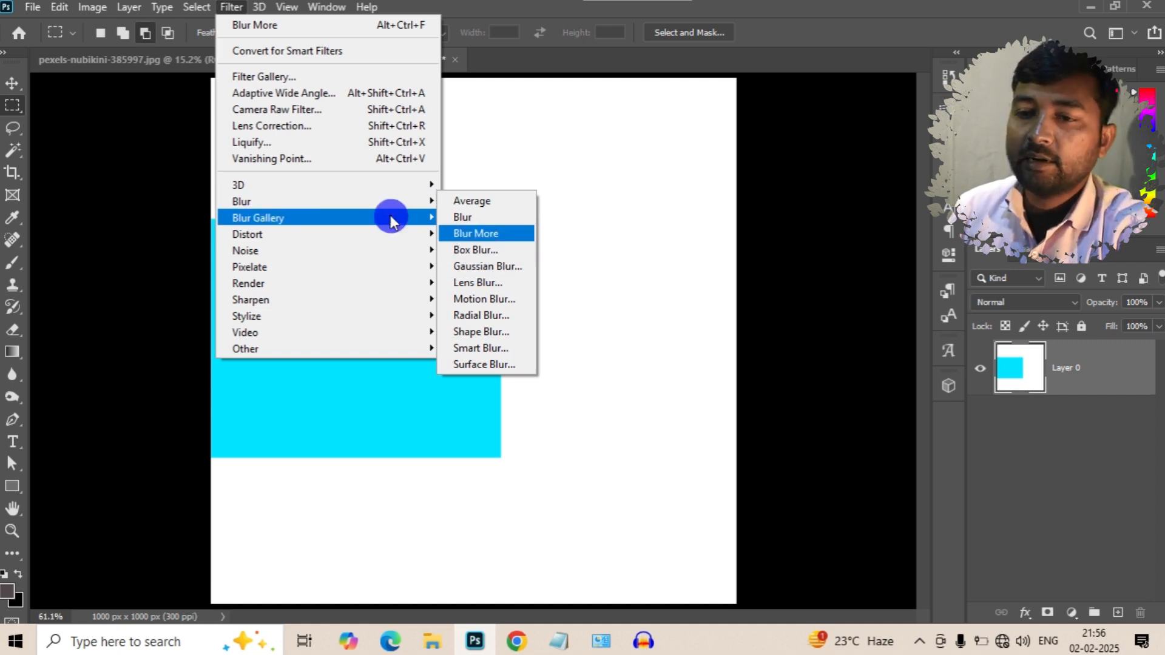
click(156, 159)
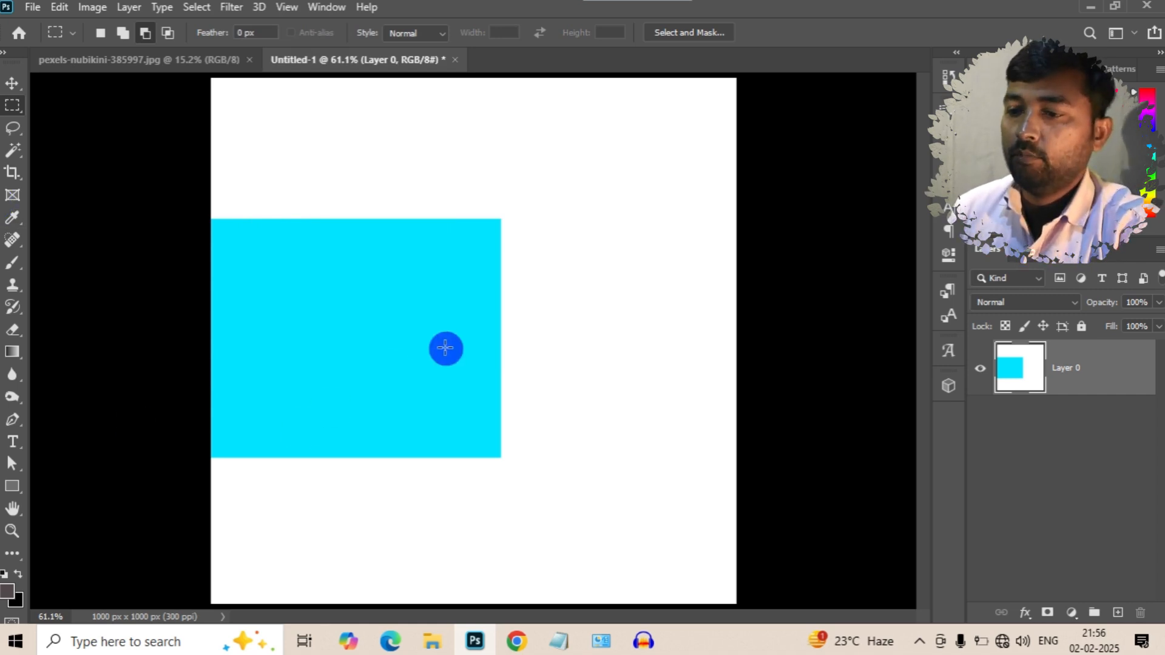
scroll(445, 346, up, 2)
scroll(580, 216, up, 3)
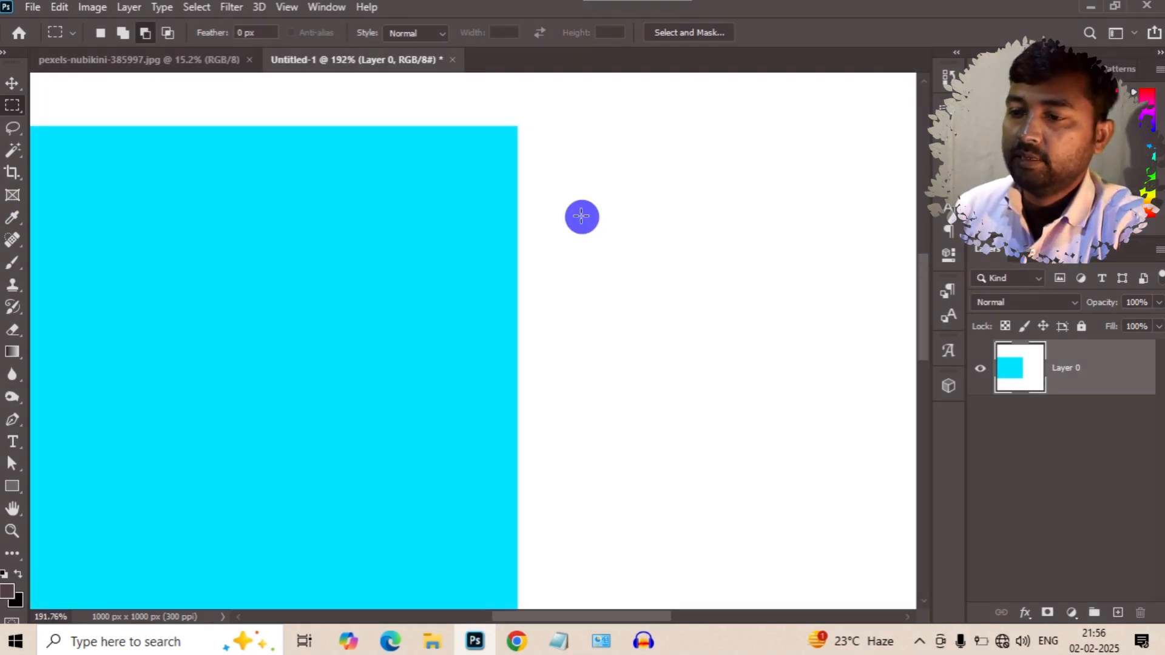
drag(408, 185, 574, 320)
scroll(525, 252, up, 2)
scroll(453, 86, up, 4)
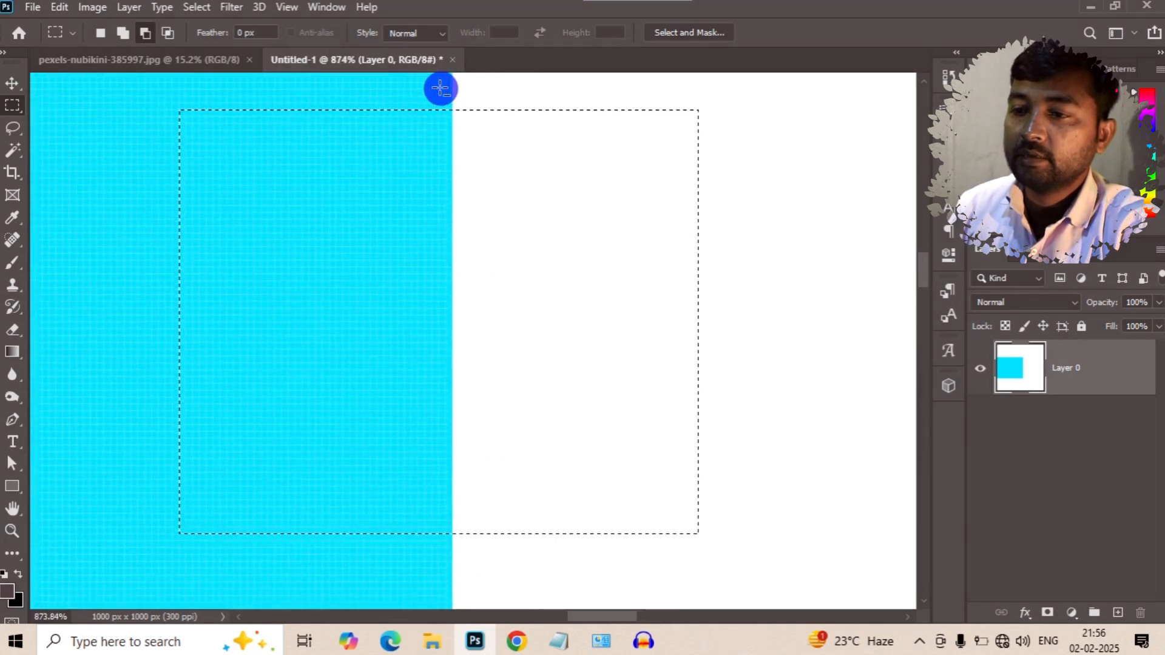
scroll(410, 140, down, 2)
click(401, 152)
Select an area about 11 by 9 px across the cyan rectangle's right edge, try Box Blur with a 10-pixel radius, and undo the blur.
scroll(409, 160, up, 6)
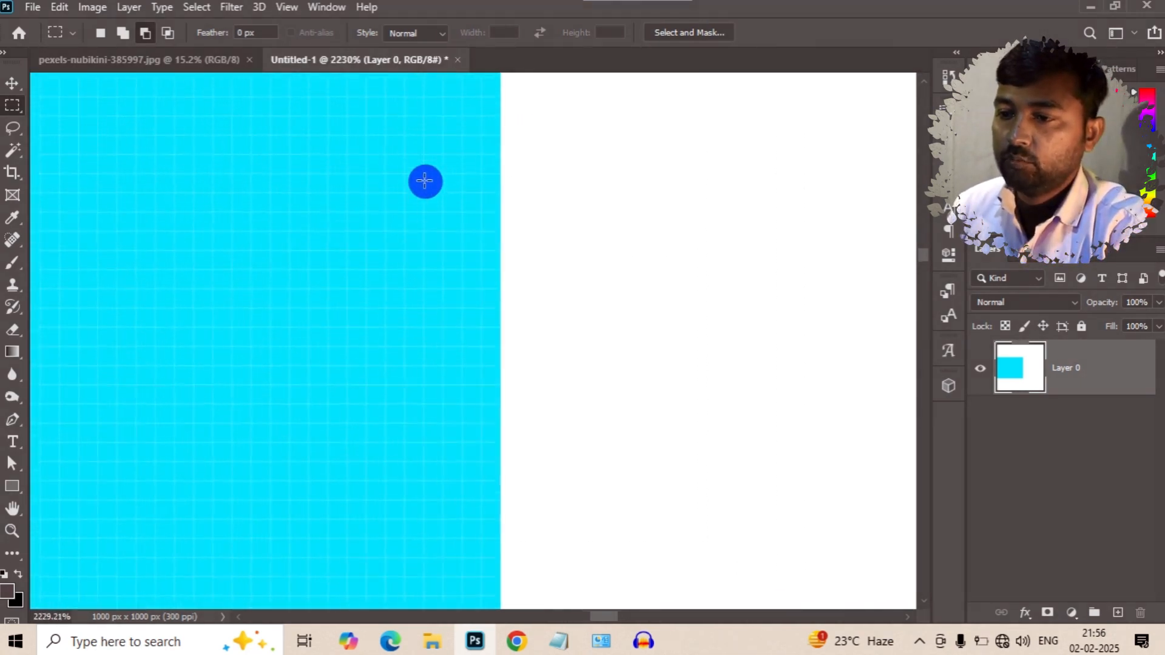
drag(397, 147, 684, 382)
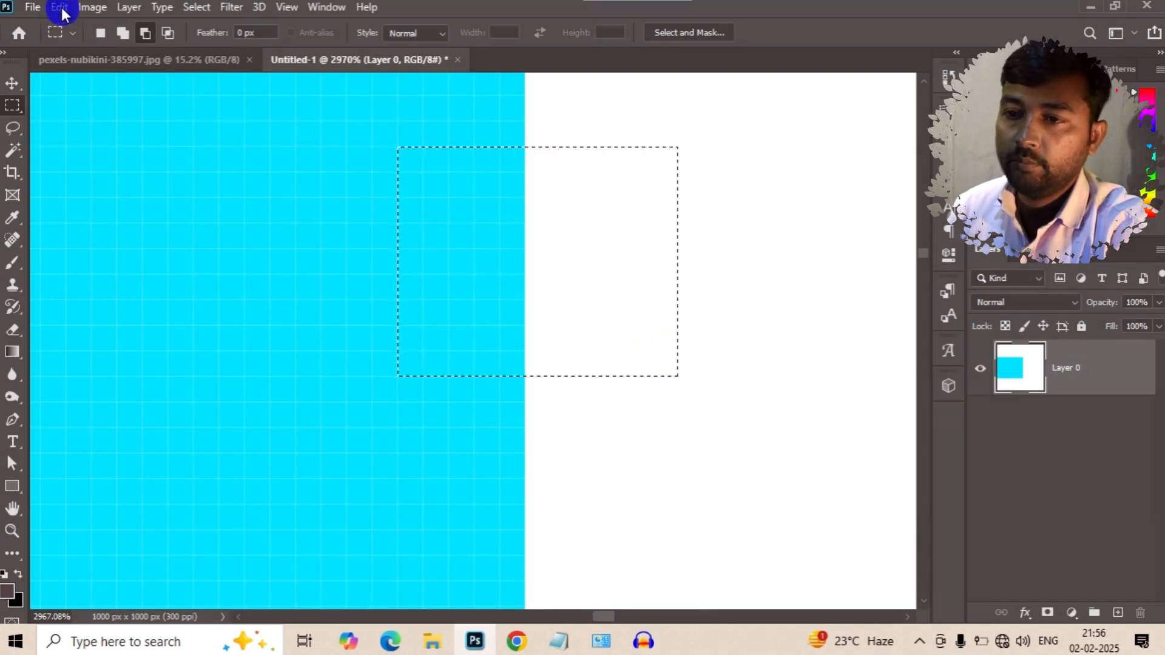
click(231, 7)
mouse_move(389, 200)
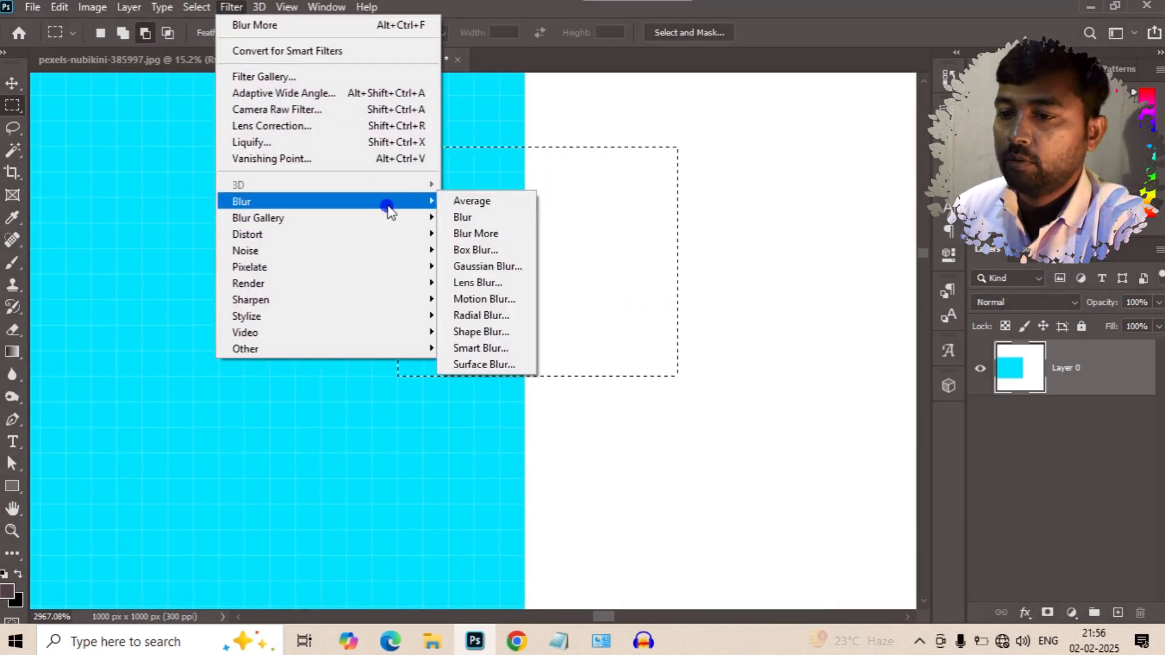
click(479, 248)
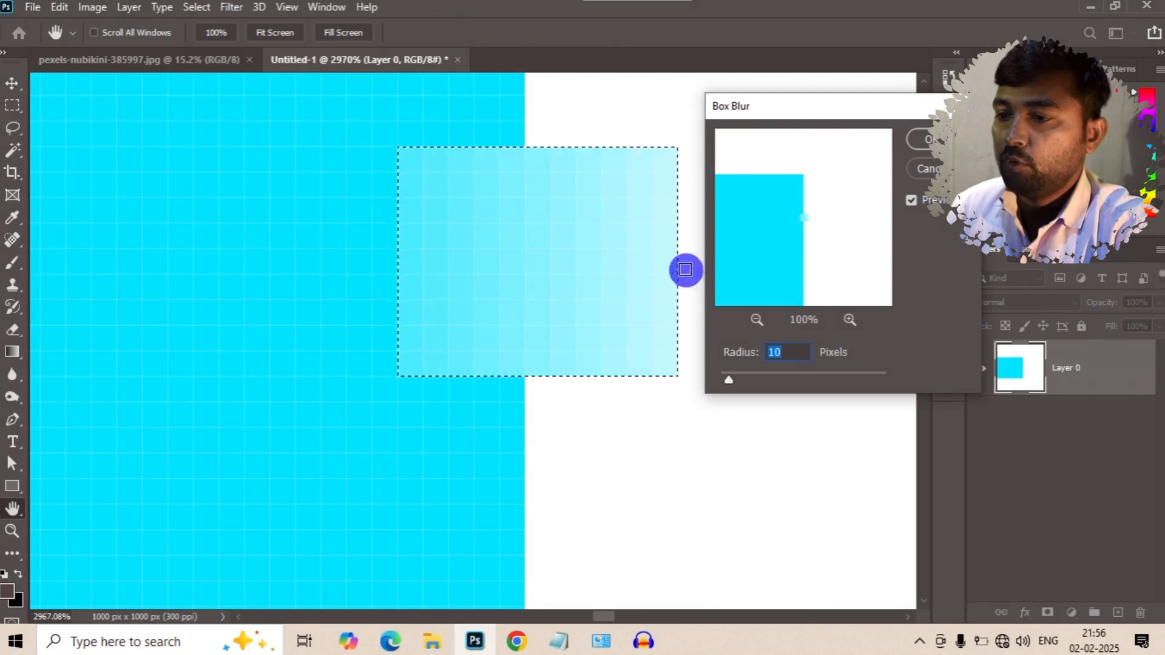
click(924, 141)
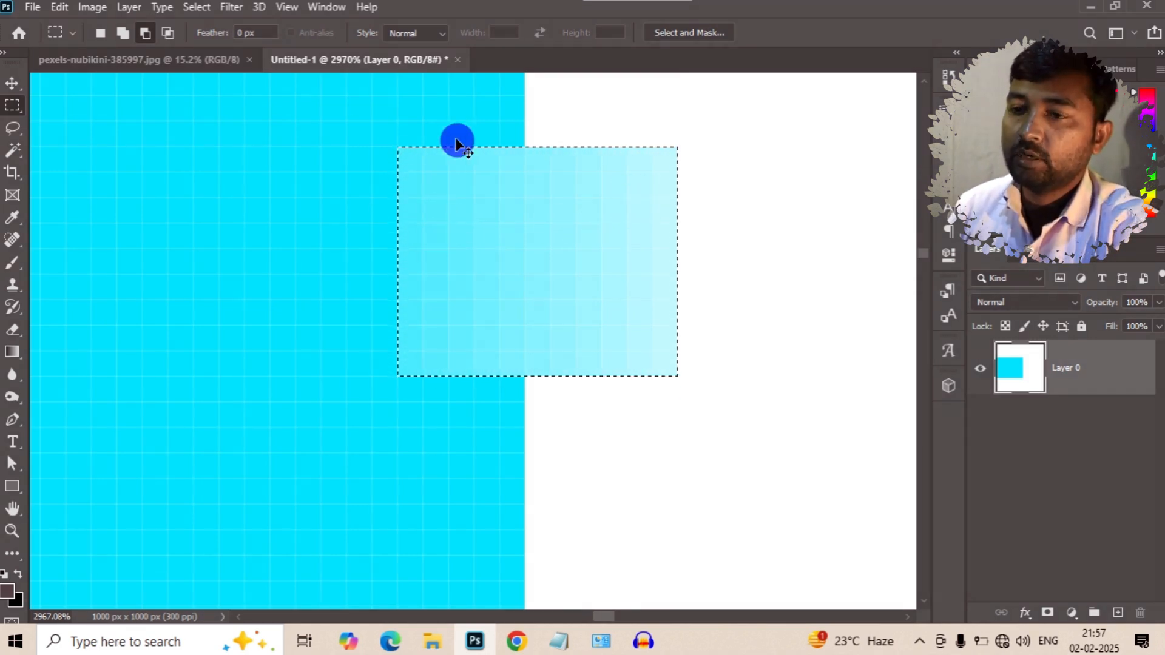
key(ctrl+z)
Try Box Blur radii of 1, 2, 40 and 5 pixels on the selected edge area, and cancel the filter.
click(232, 9)
click(358, 201)
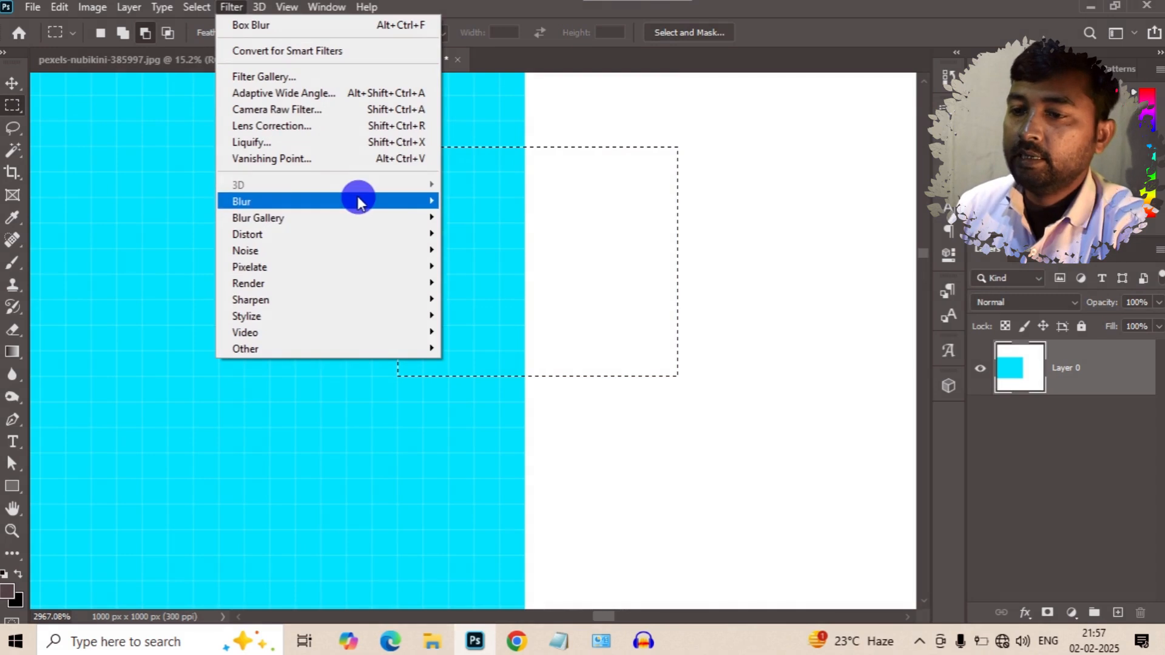
click(493, 250)
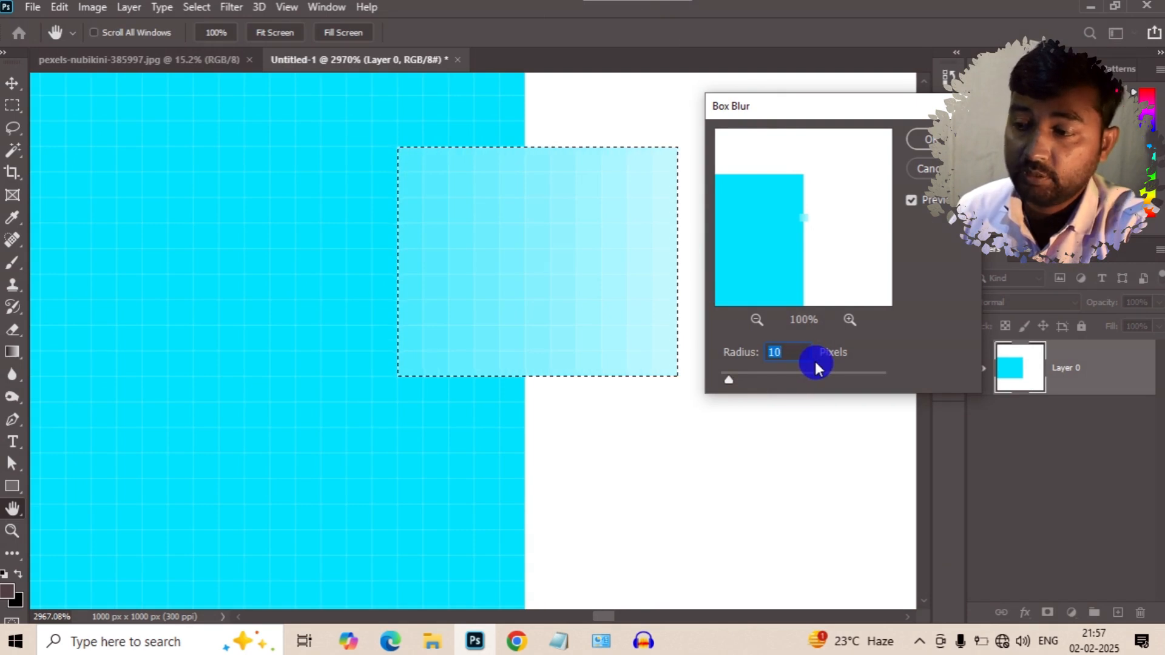
drag(732, 378, 702, 385)
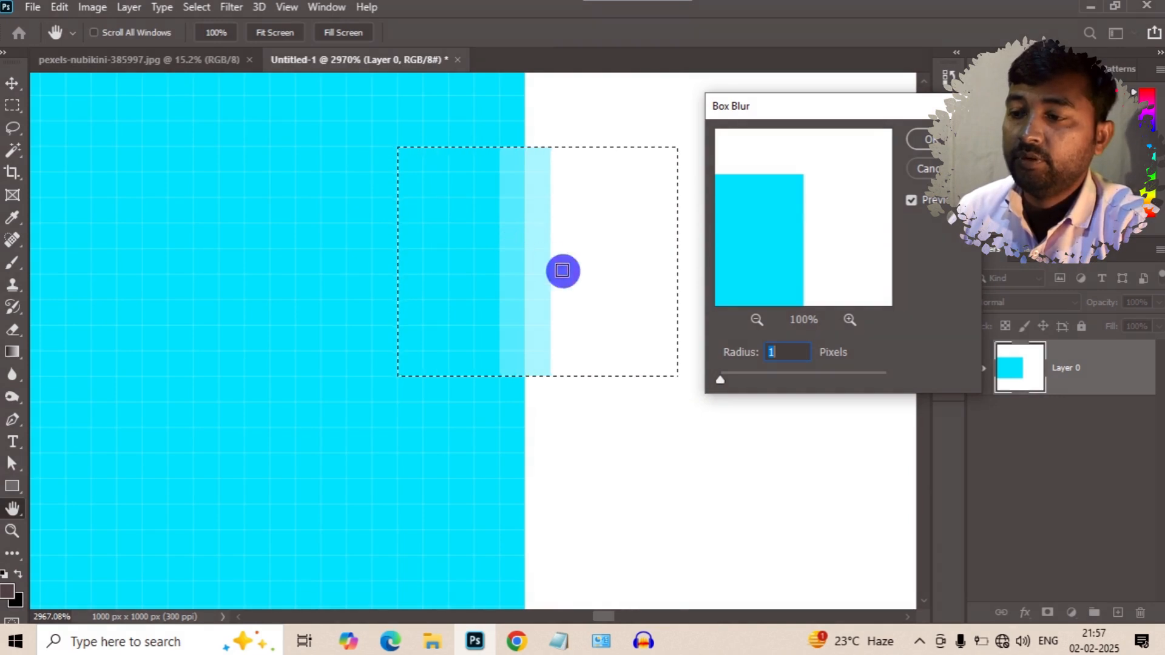
click(755, 371)
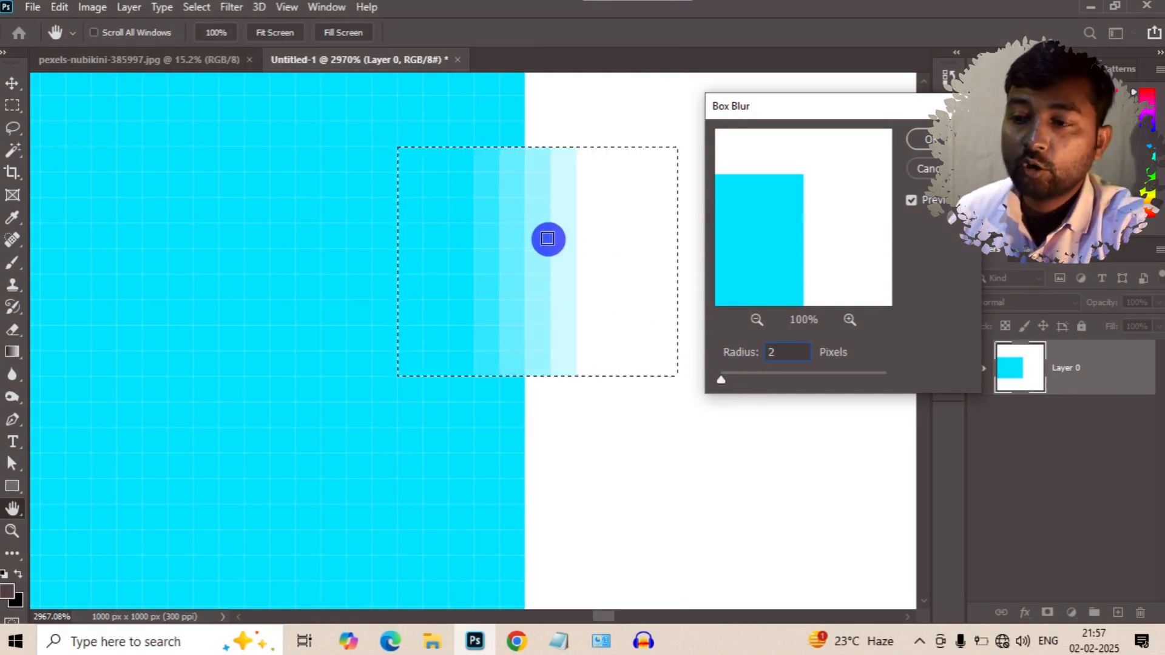
click(731, 377)
drag(753, 373, 756, 376)
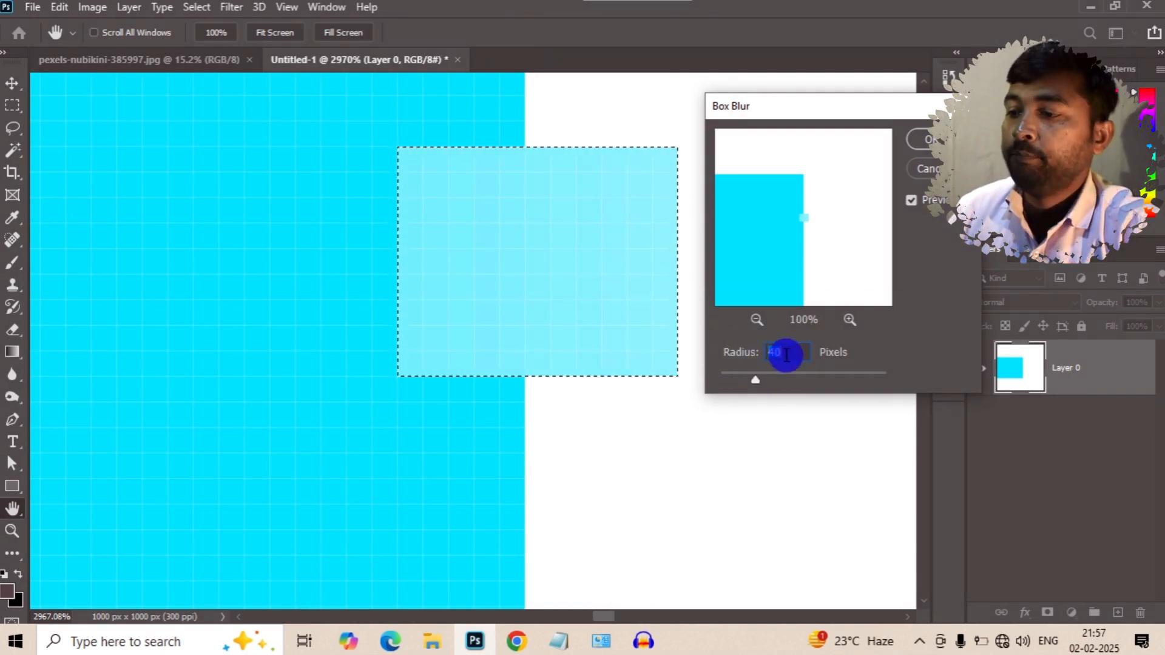
drag(757, 381, 718, 383)
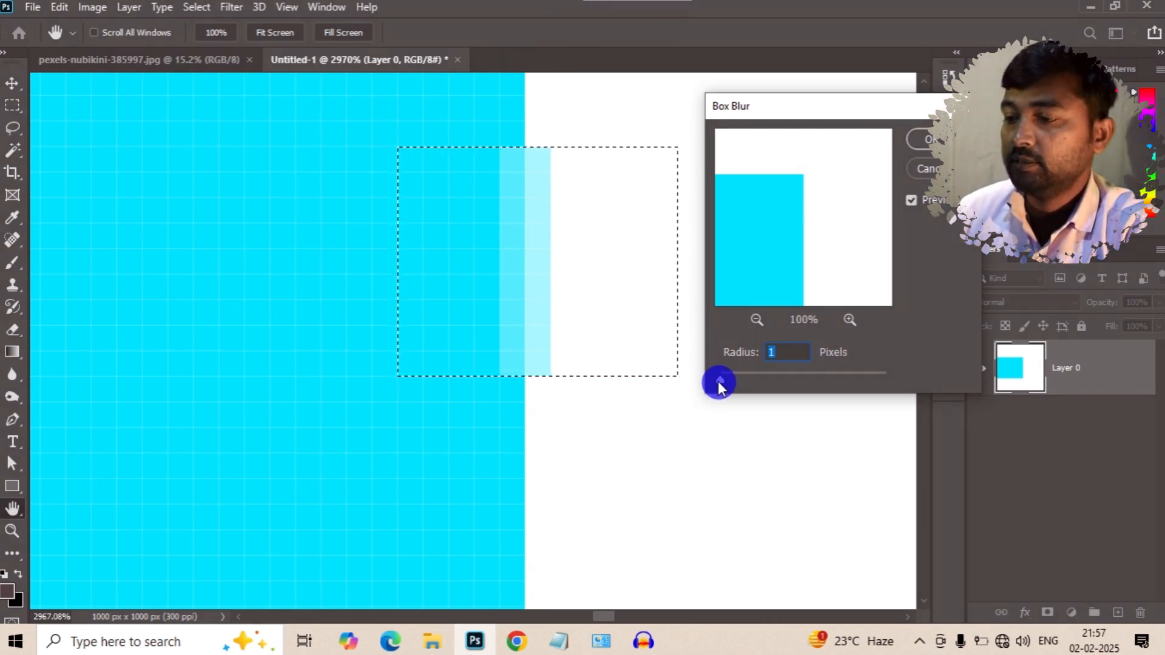
drag(722, 382, 725, 382)
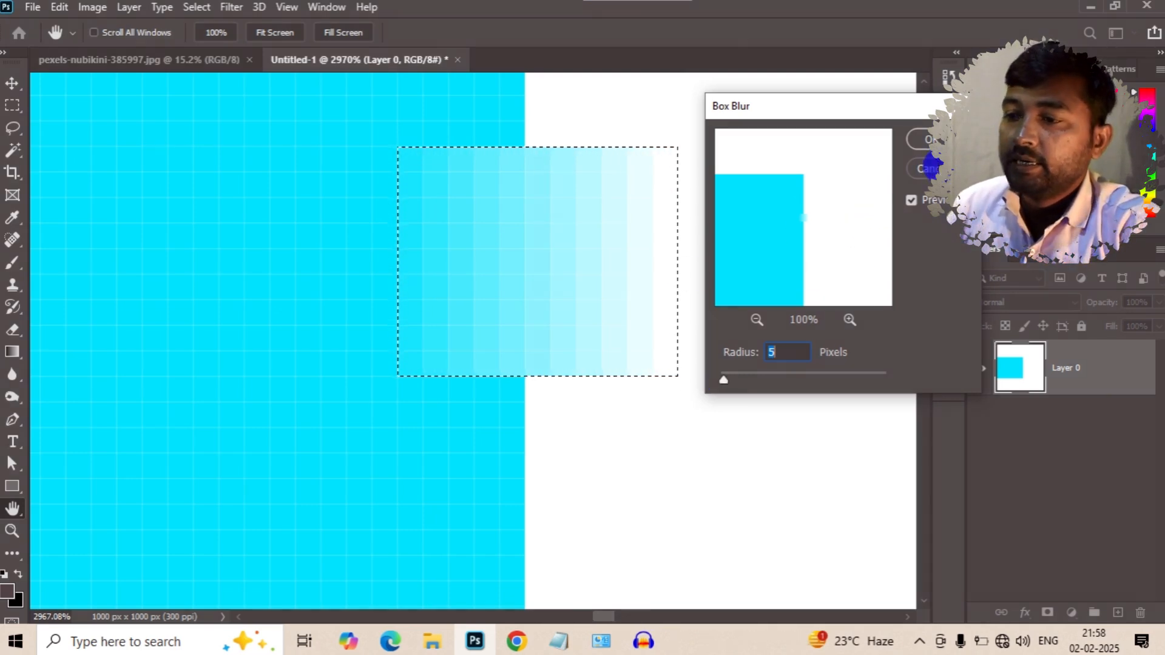
click(925, 168)
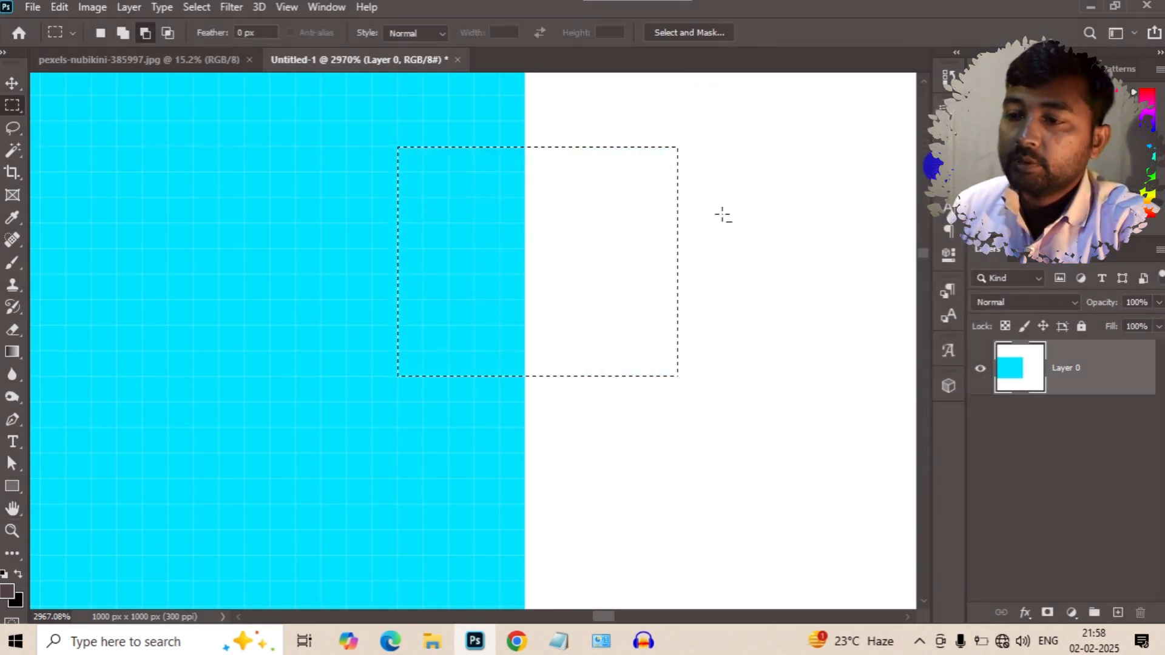
Clear the selection across the cyan rectangle's right edge and return to the whole canvas.
scroll(416, 169, down, 2)
click(417, 168)
scroll(417, 167, down, 8)
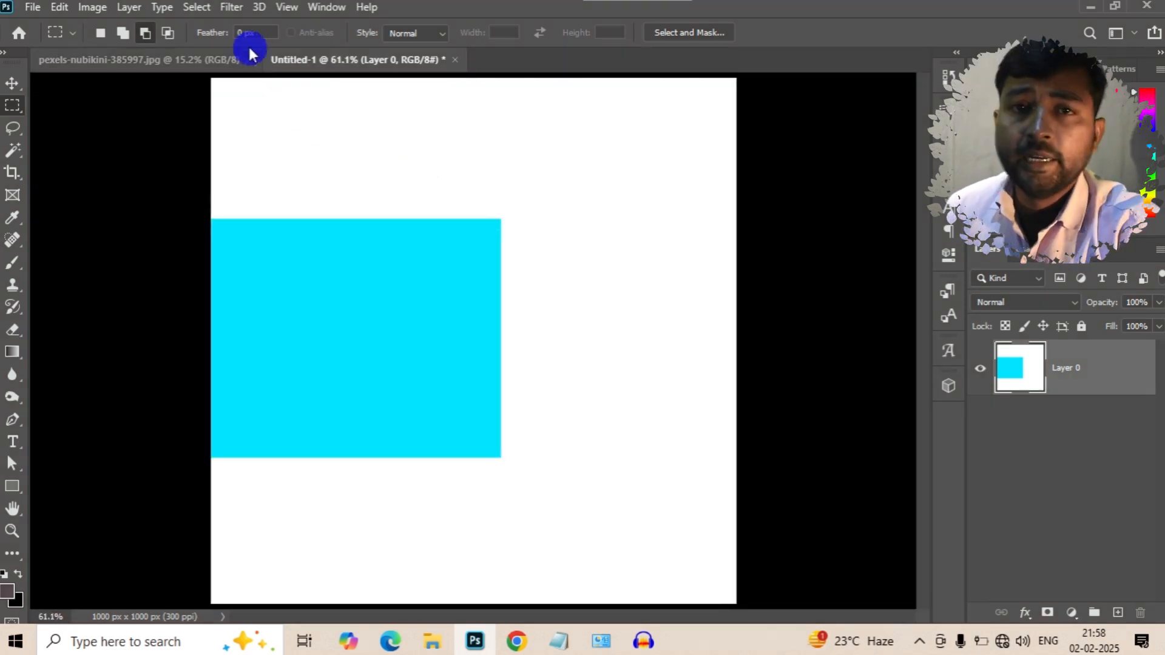
Try Gaussian Blur on the whole layer with radii of 159, 4.9 and 3.0 pixels, and cancel the filter.
click(230, 11)
mouse_move(413, 205)
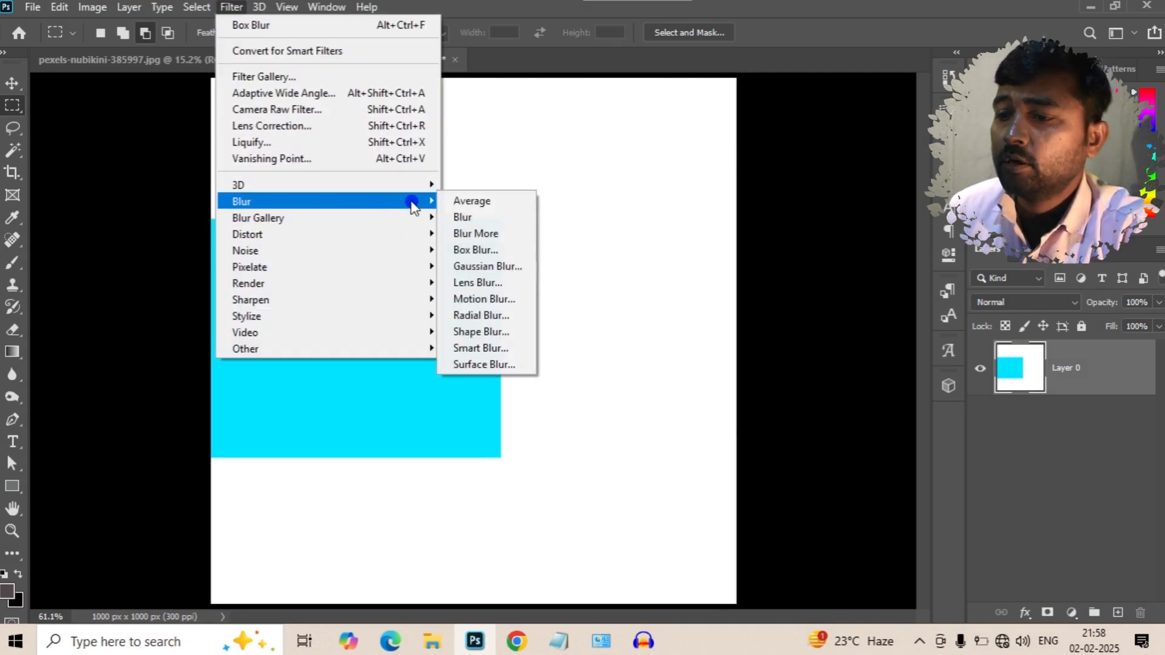
click(476, 265)
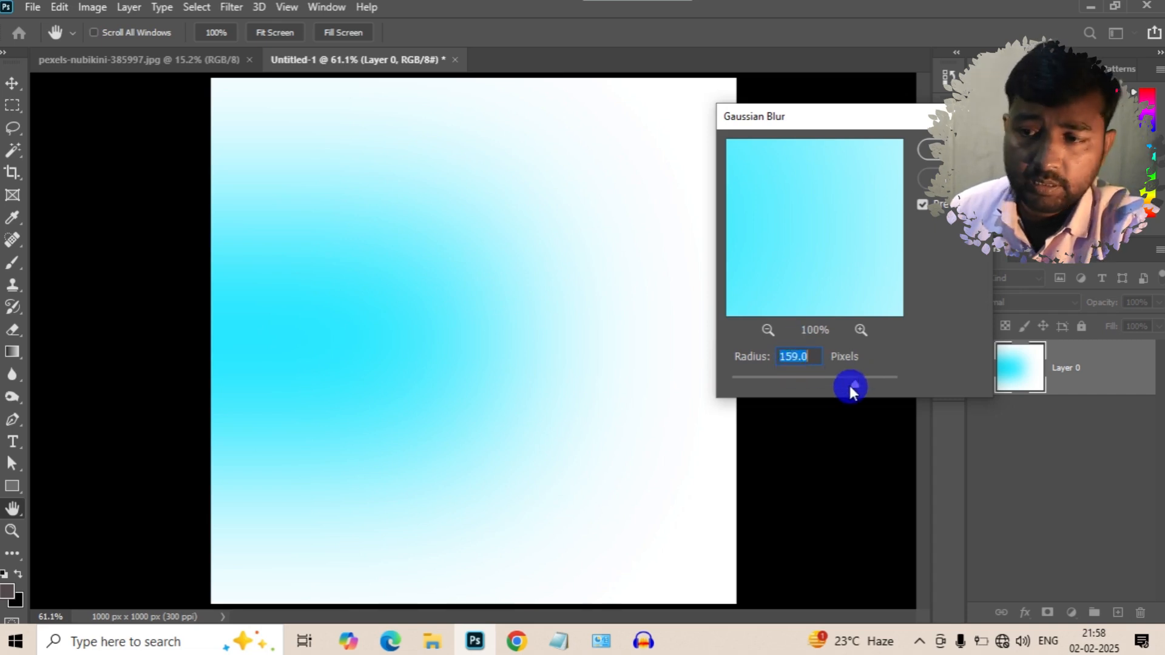
drag(851, 383, 779, 384)
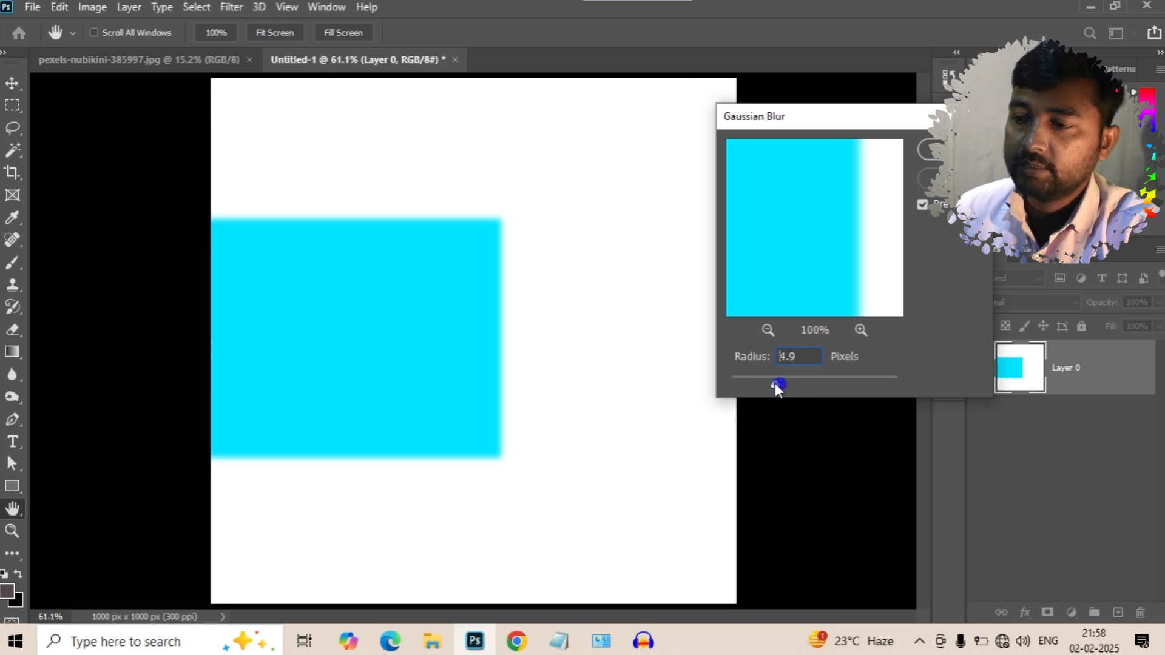
drag(765, 384, 758, 385)
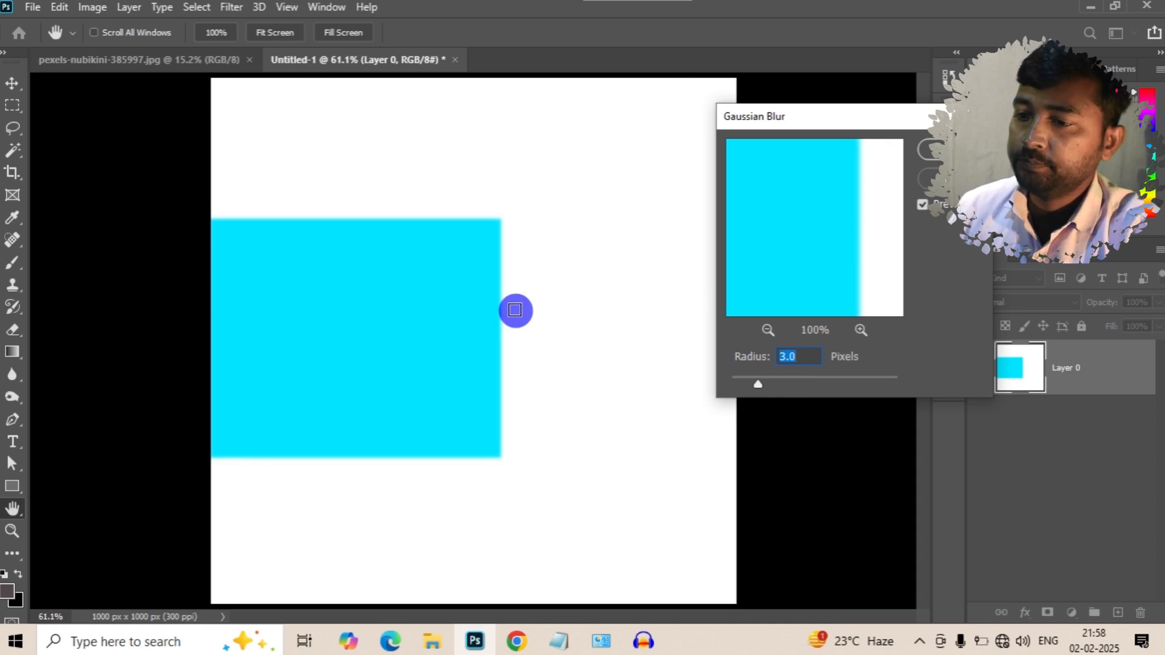
click(924, 176)
key(m)
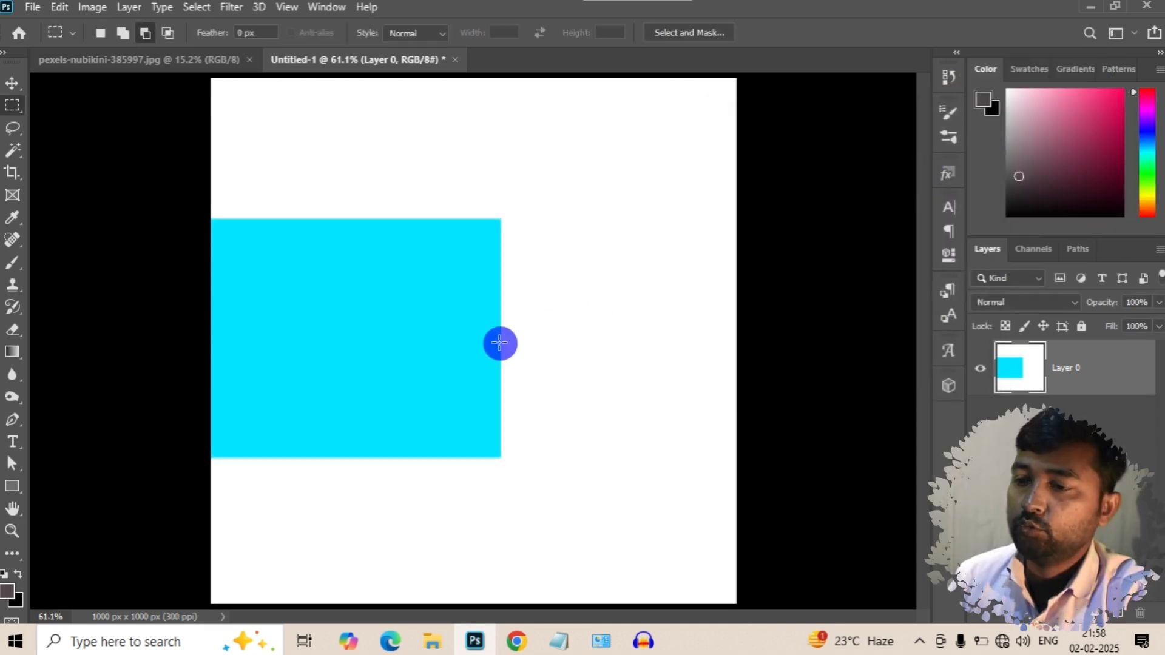
Try Gaussian Blur on the cyan rectangle's right edge with radii of 5.6 and 12.5 pixels.
scroll(503, 316, up, 10)
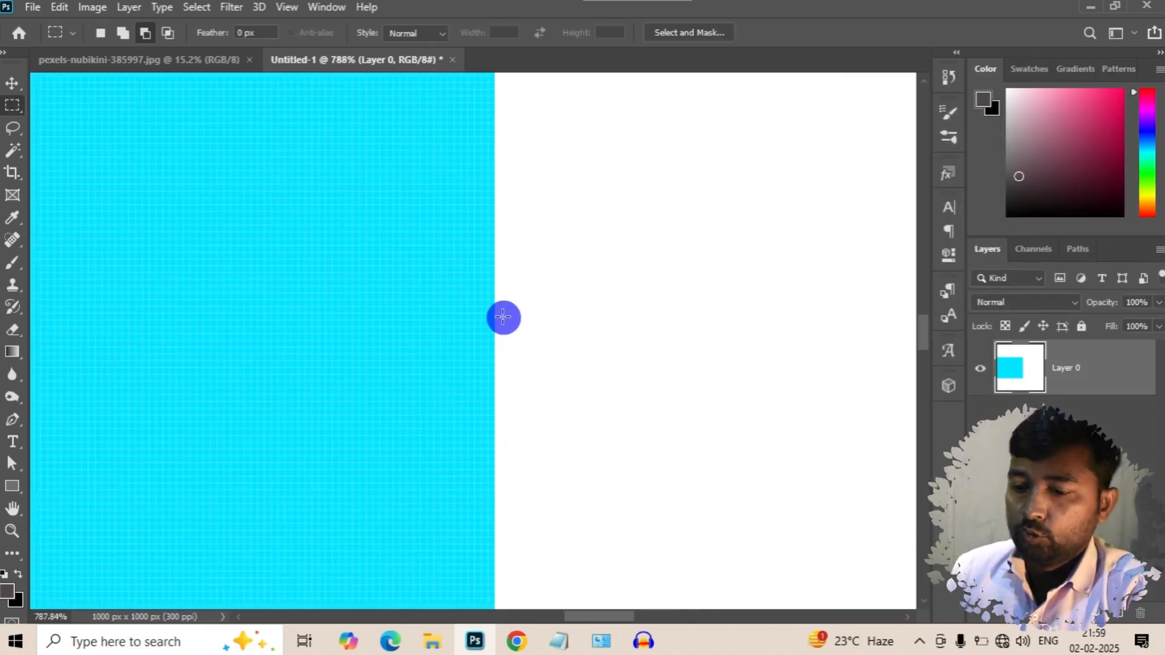
click(233, 9)
mouse_move(373, 203)
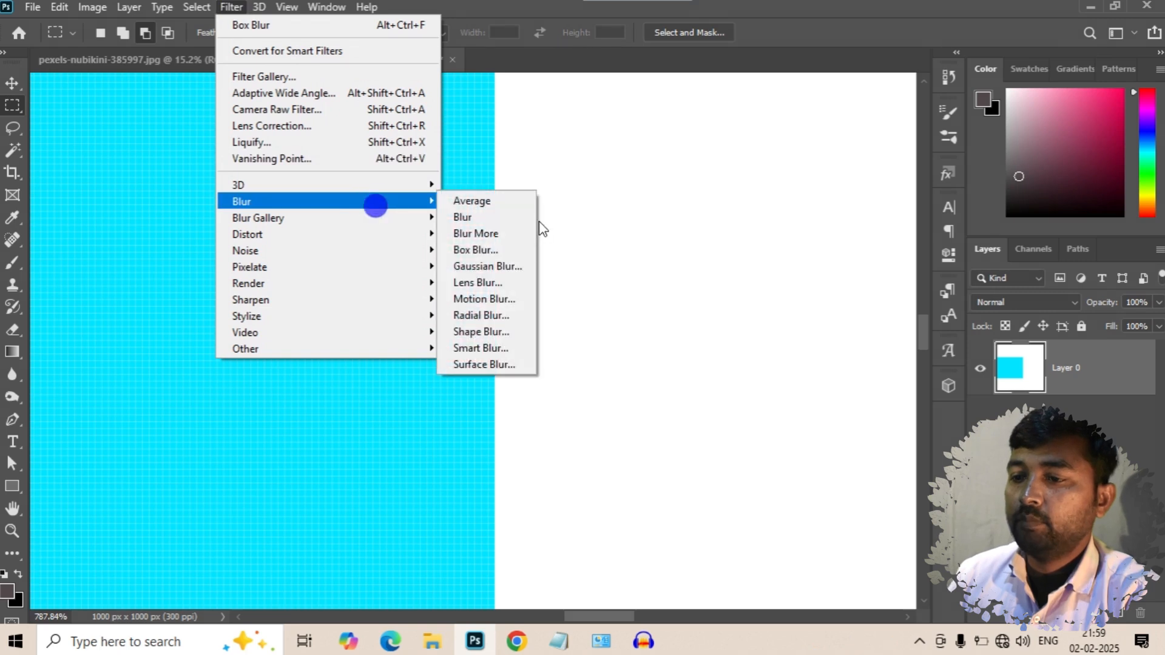
click(505, 263)
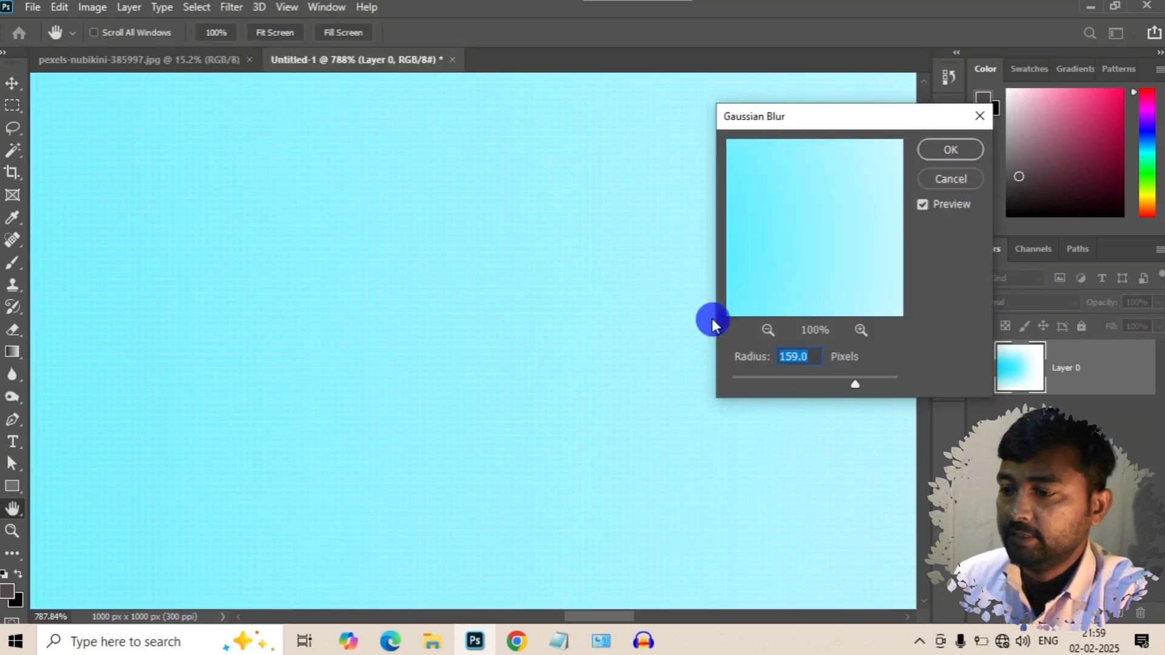
drag(854, 383, 756, 388)
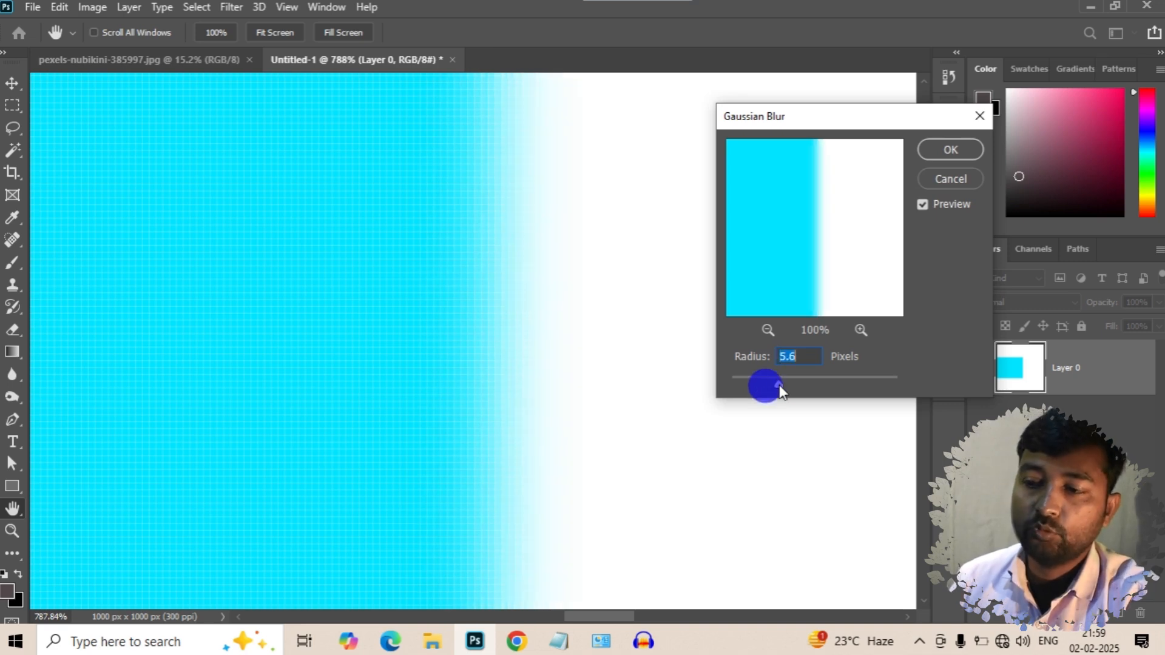
drag(779, 385, 798, 388)
click(943, 154)
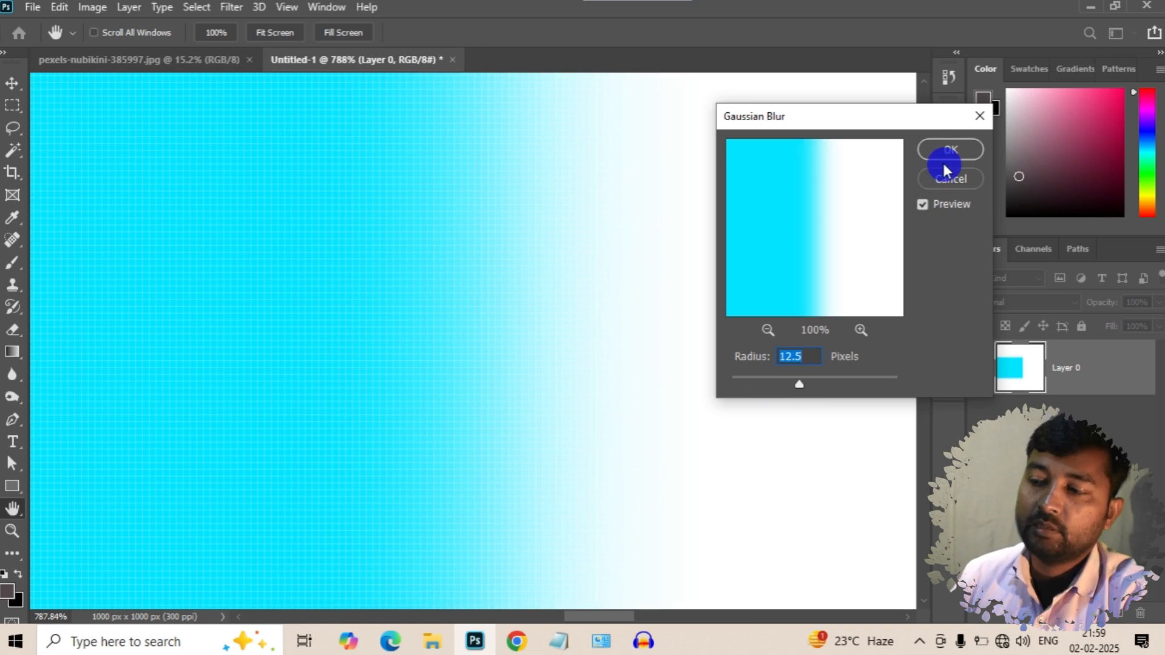
Compare the edge with the preview off and on, apply the 12.5-pixel Gaussian Blur, and undo it after viewing the canvas.
click(922, 205)
click(922, 206)
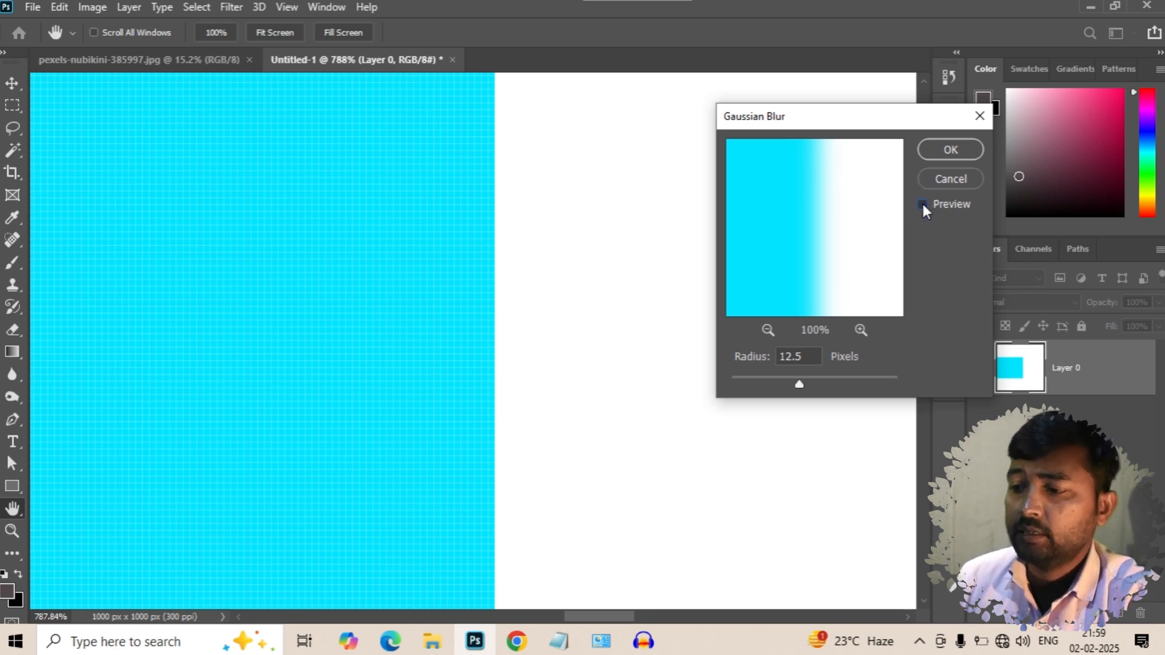
click(922, 204)
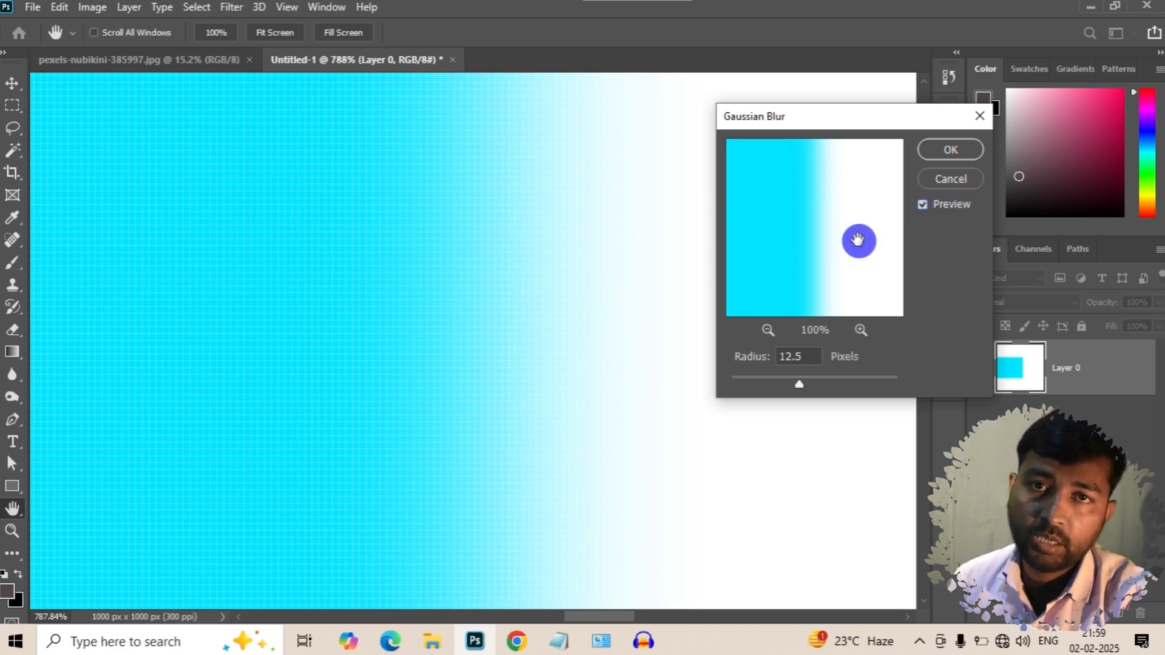
click(950, 150)
key(m)
scroll(564, 208, down, 3)
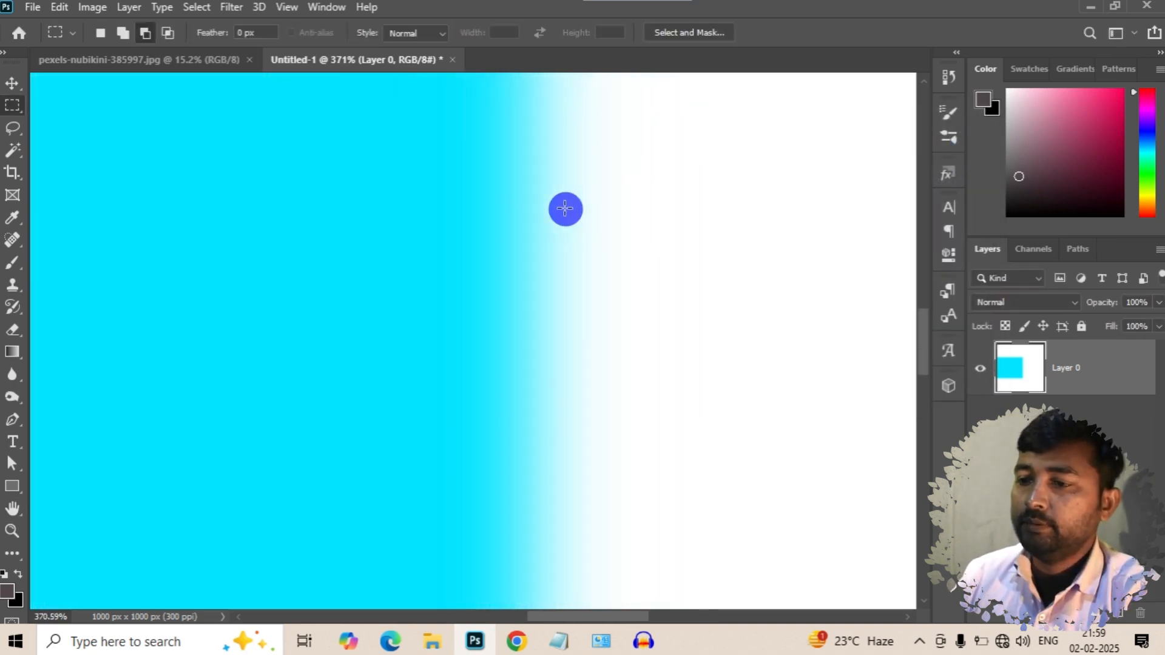
key(ctrl+0)
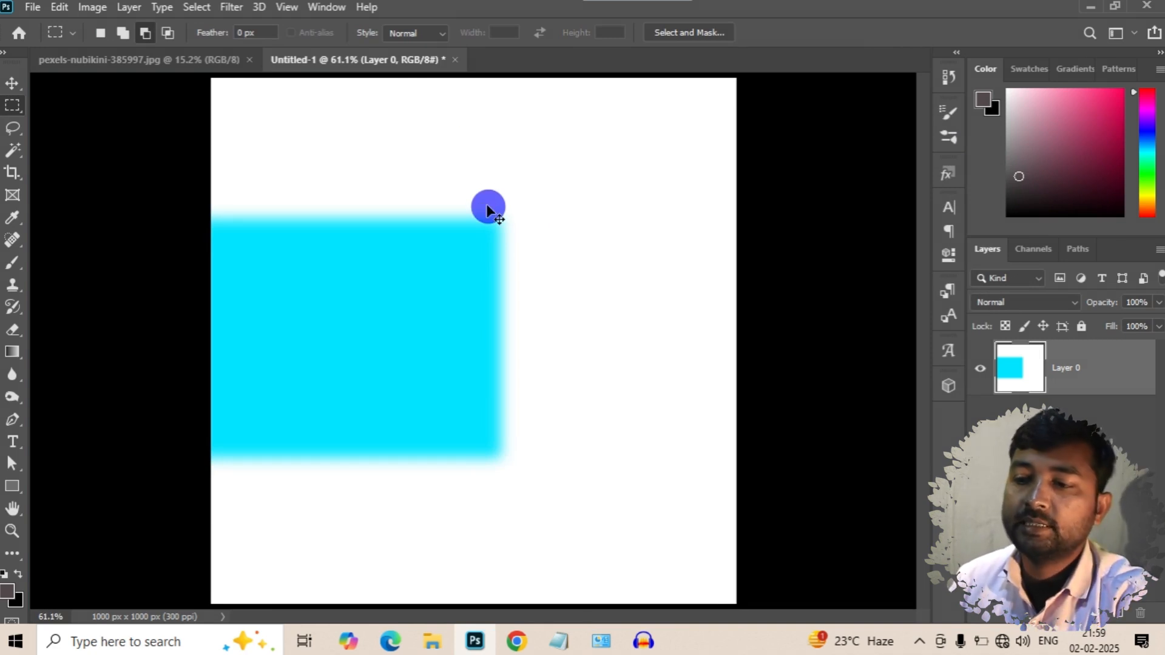
key(ctrl+z)
click(231, 7)
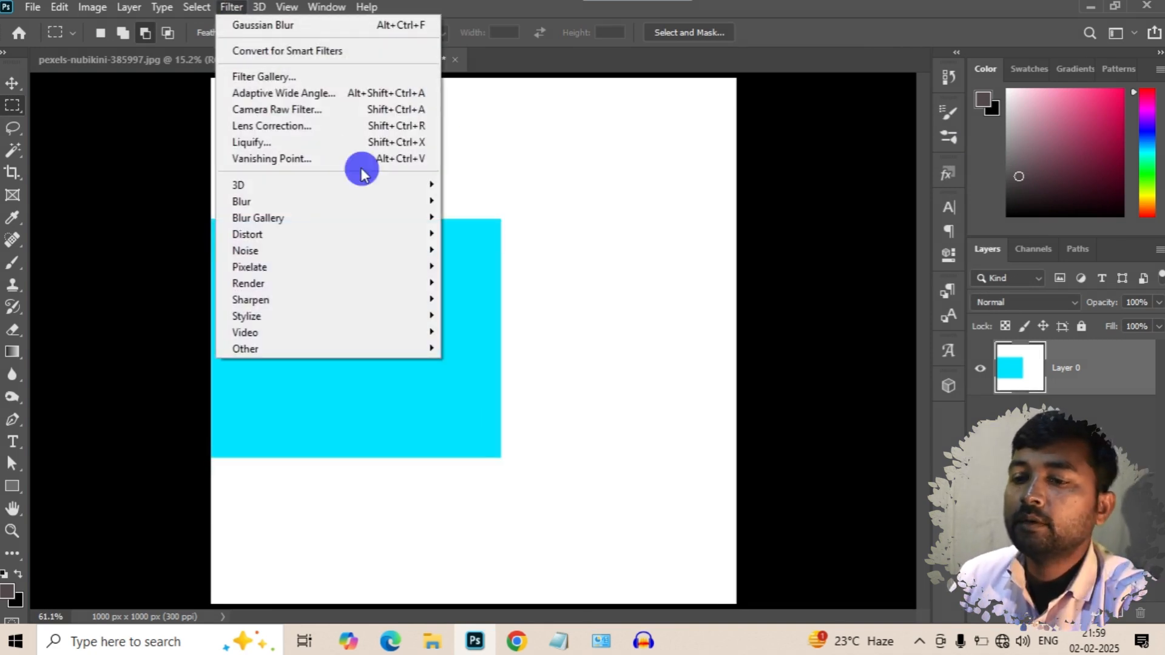
mouse_move(390, 199)
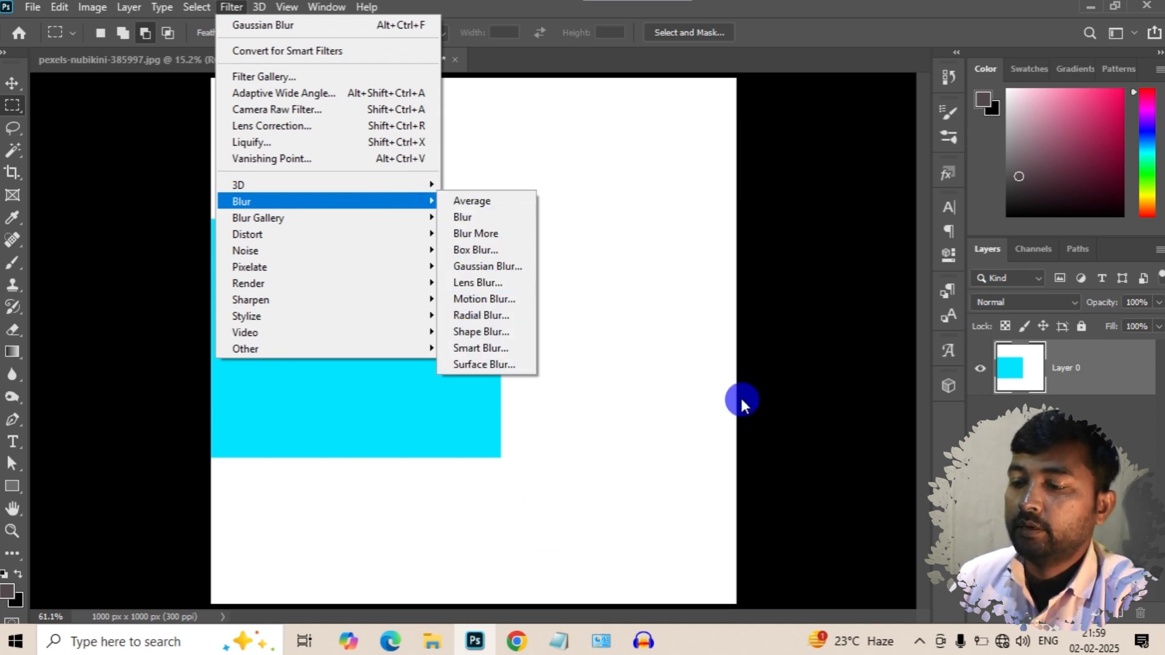
click(502, 257)
scroll(501, 260, up, 1)
scroll(502, 260, down, 2)
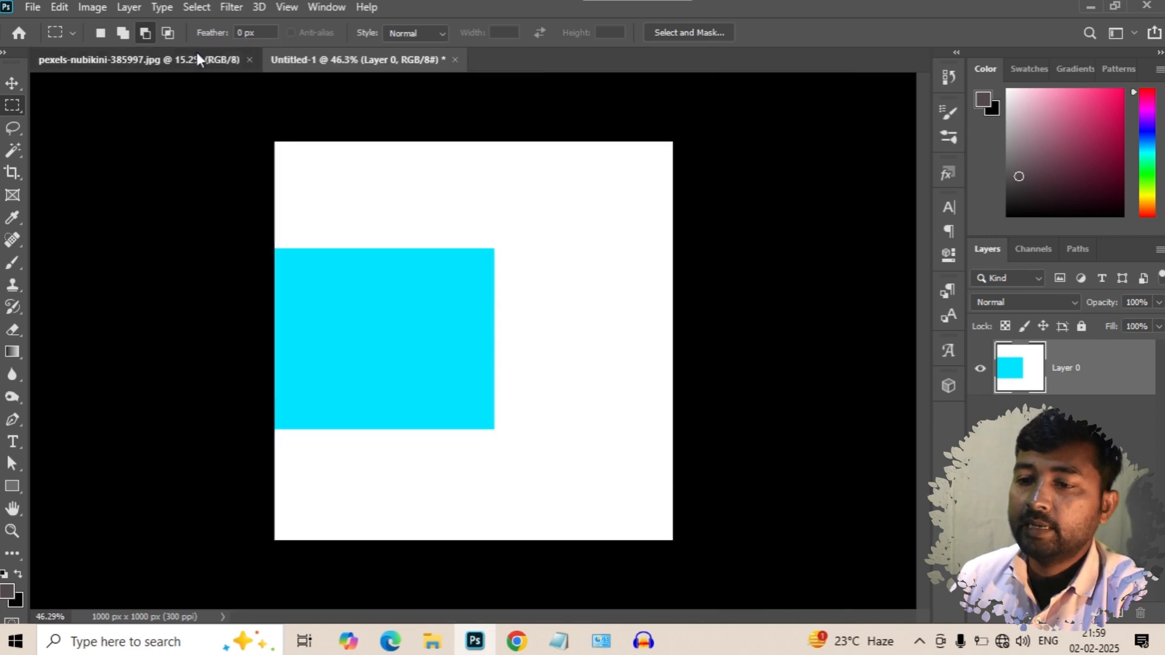
Switch to the pexels-nubikini-385997.jpg document and unlock its Background layer.
click(182, 58)
scroll(468, 338, up, 1)
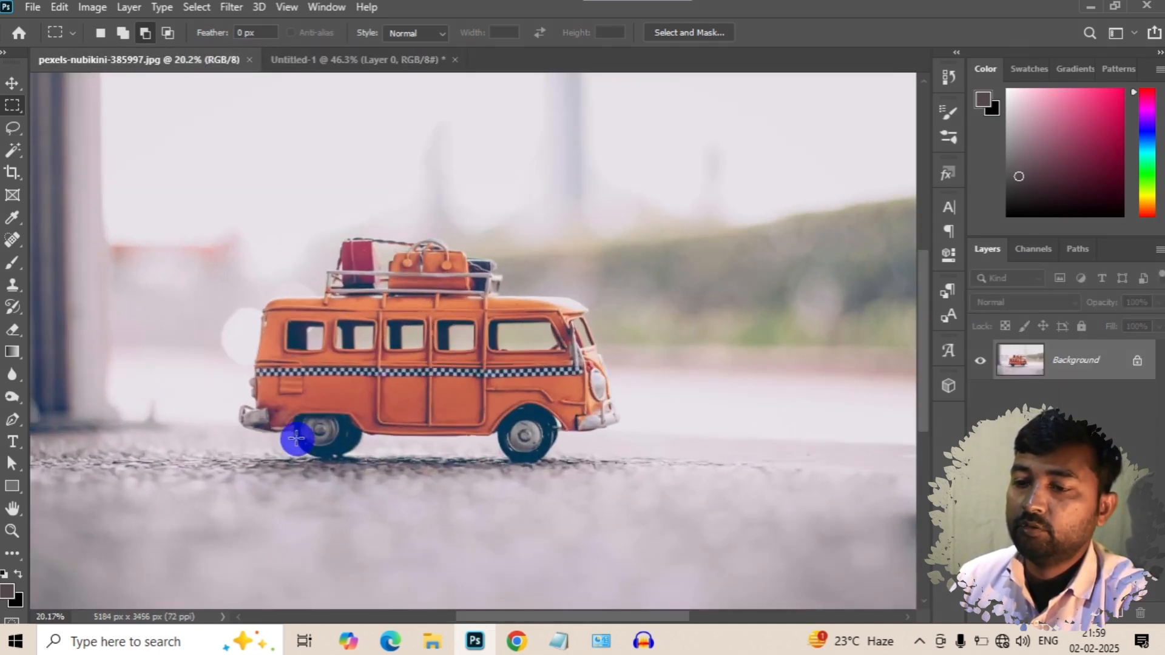
scroll(297, 433, down, 2)
scroll(304, 436, up, 1)
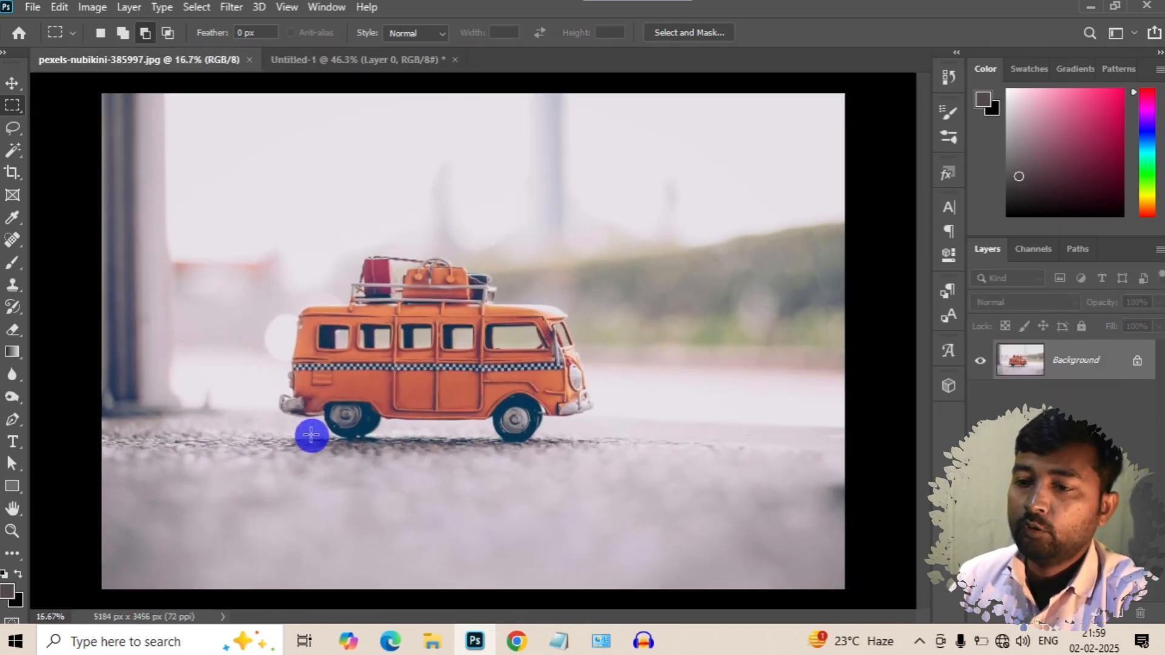
click(1136, 361)
Open Lens Blur on the van photo with Layer Mask as depth source and blur focal distance 91, leaving Invert off.
click(234, 9)
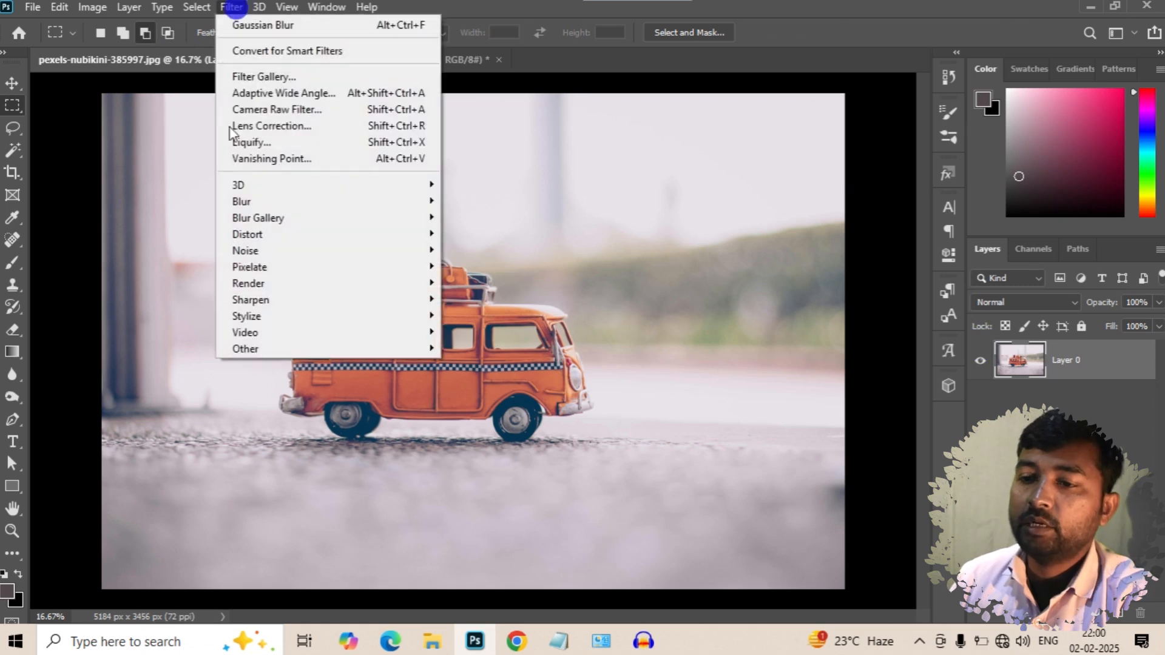
mouse_move(384, 203)
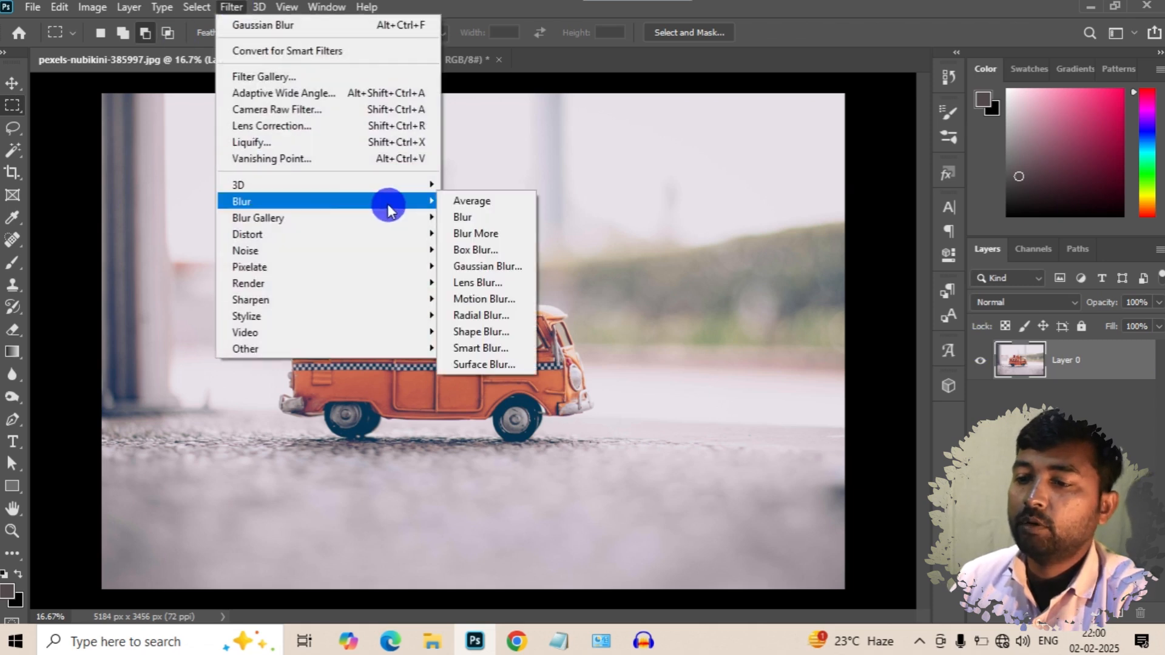
click(480, 289)
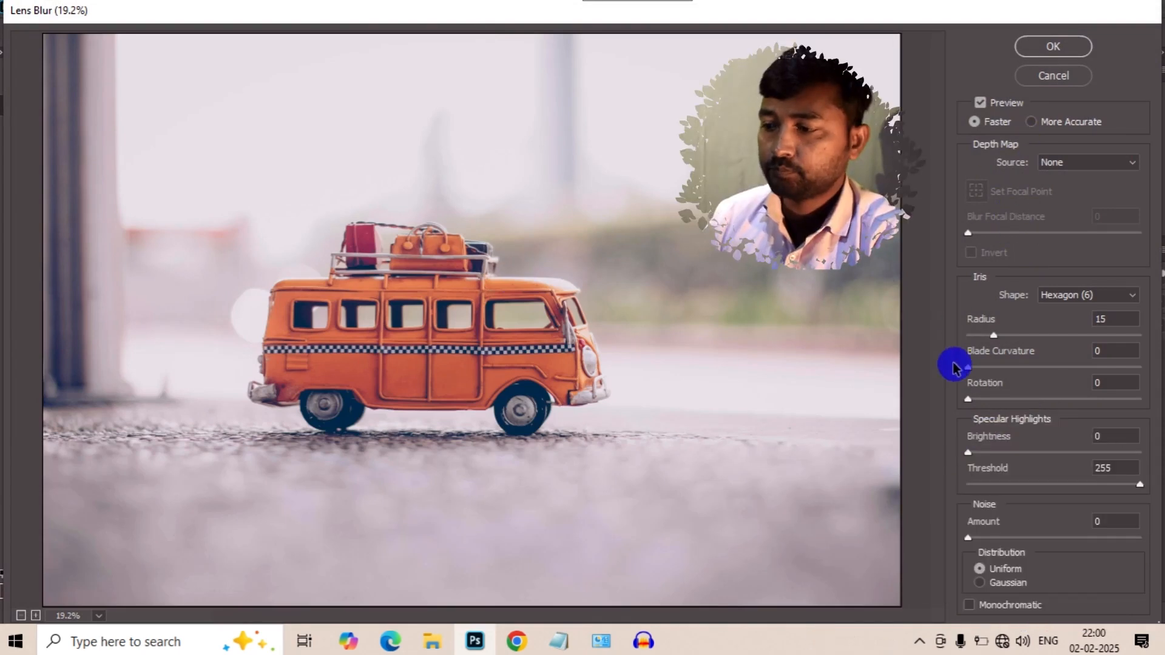
click(1061, 168)
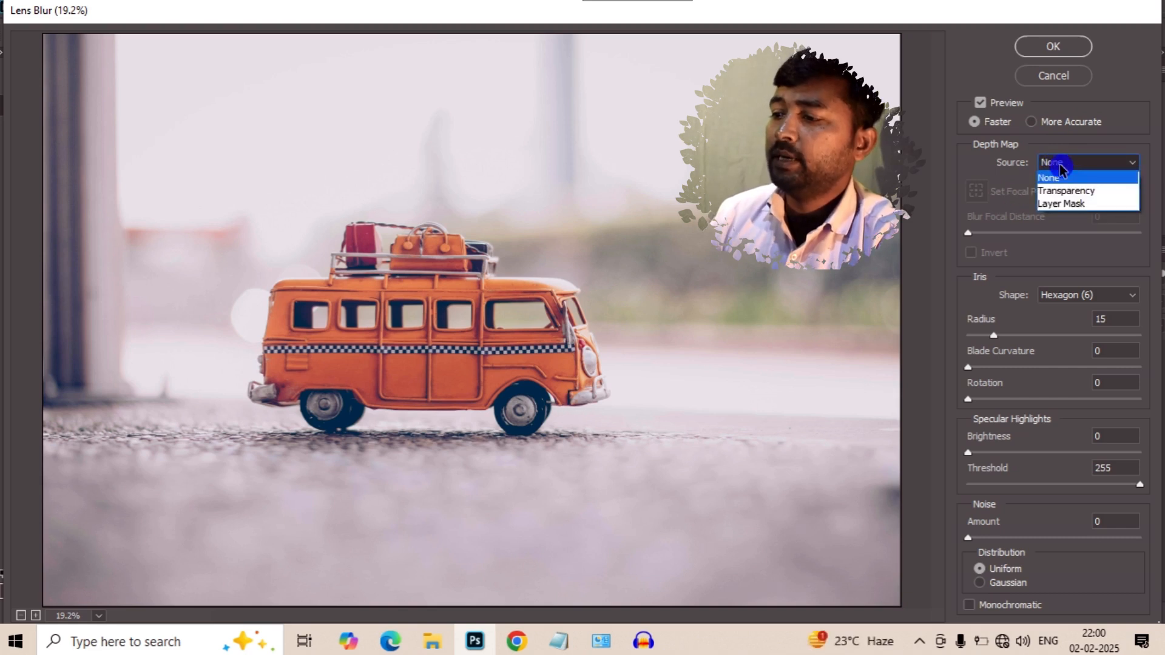
click(1070, 206)
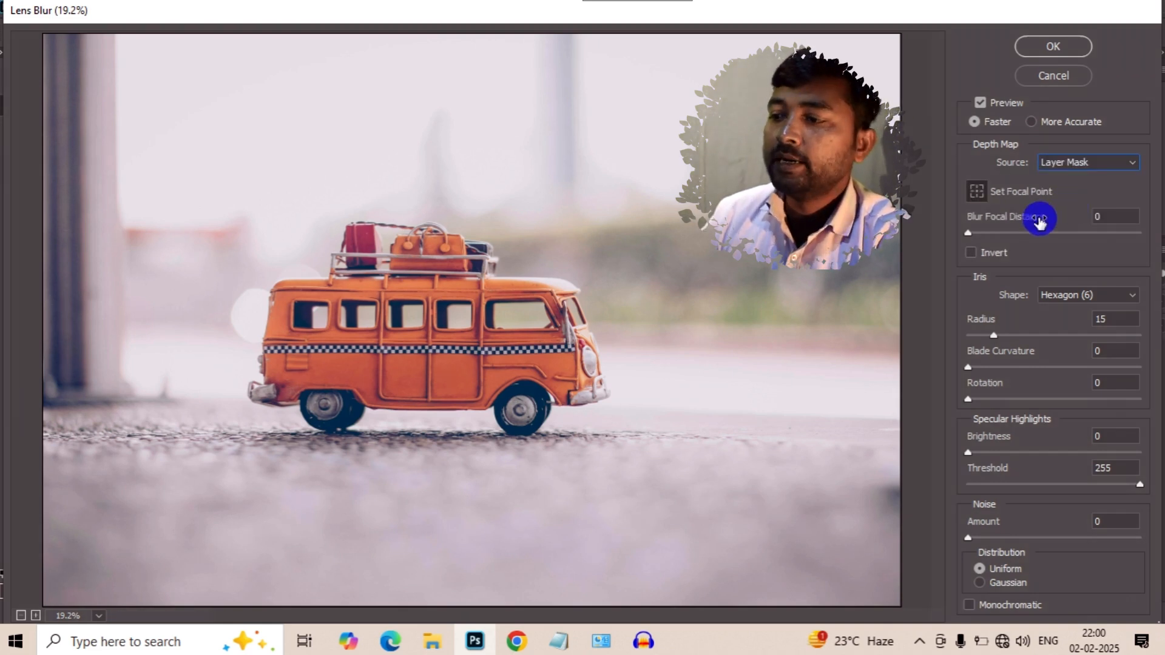
mouse_move(969, 240)
mouse_down()
mouse_move(1053, 234)
mouse_move(1030, 241)
mouse_up()
click(974, 254)
click(974, 254)
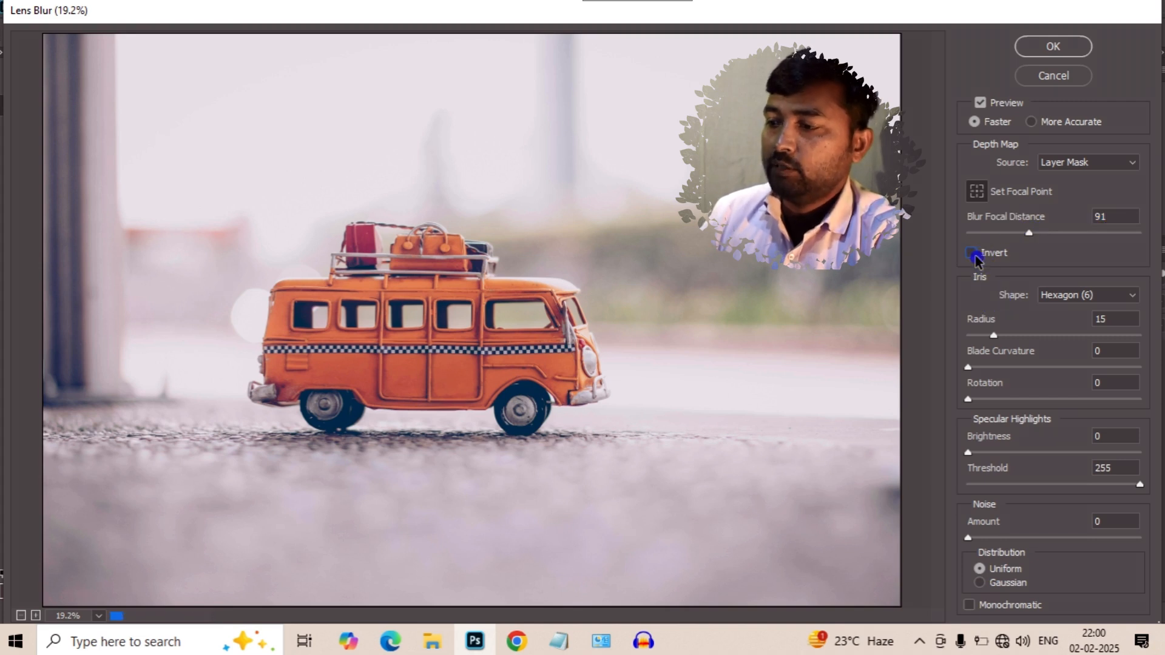
Try the Triangle iris shape in Lens Blur, then choose Pentagon (5) with radius 32 and blade curvature 25.
click(1088, 297)
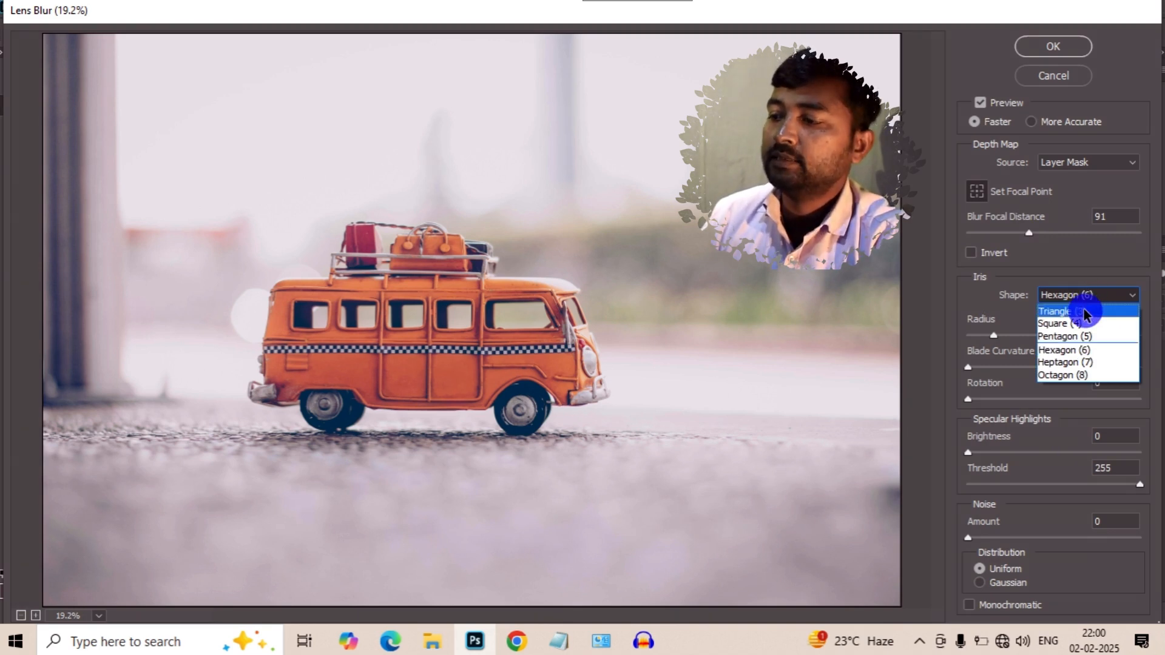
click(1085, 312)
click(1086, 298)
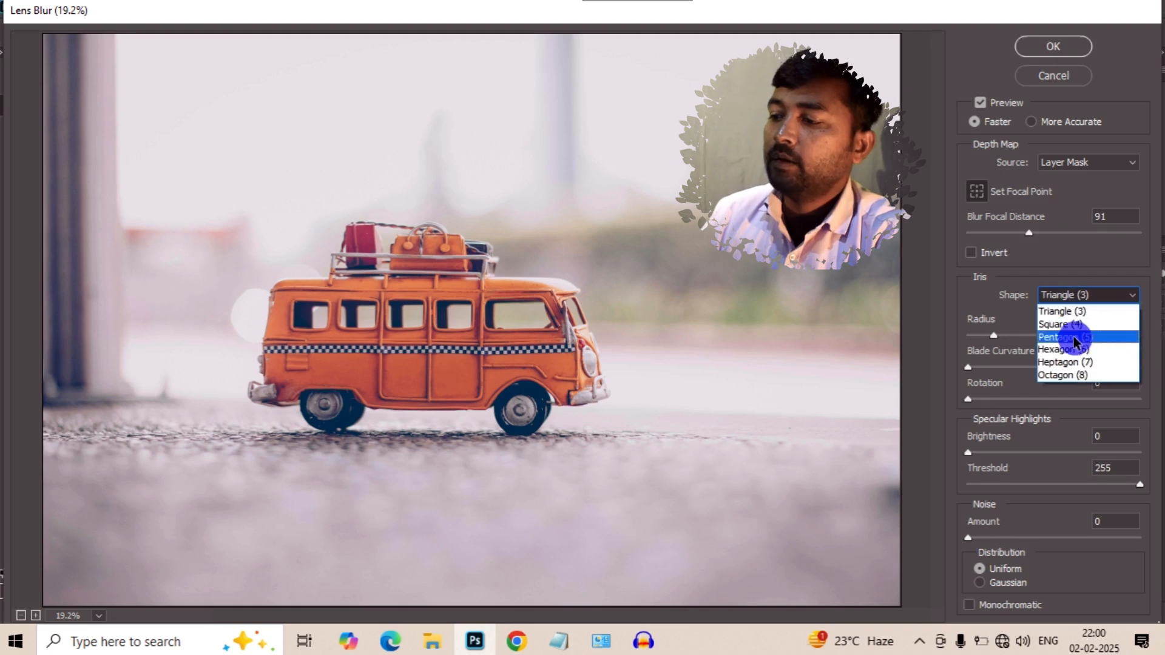
click(1076, 338)
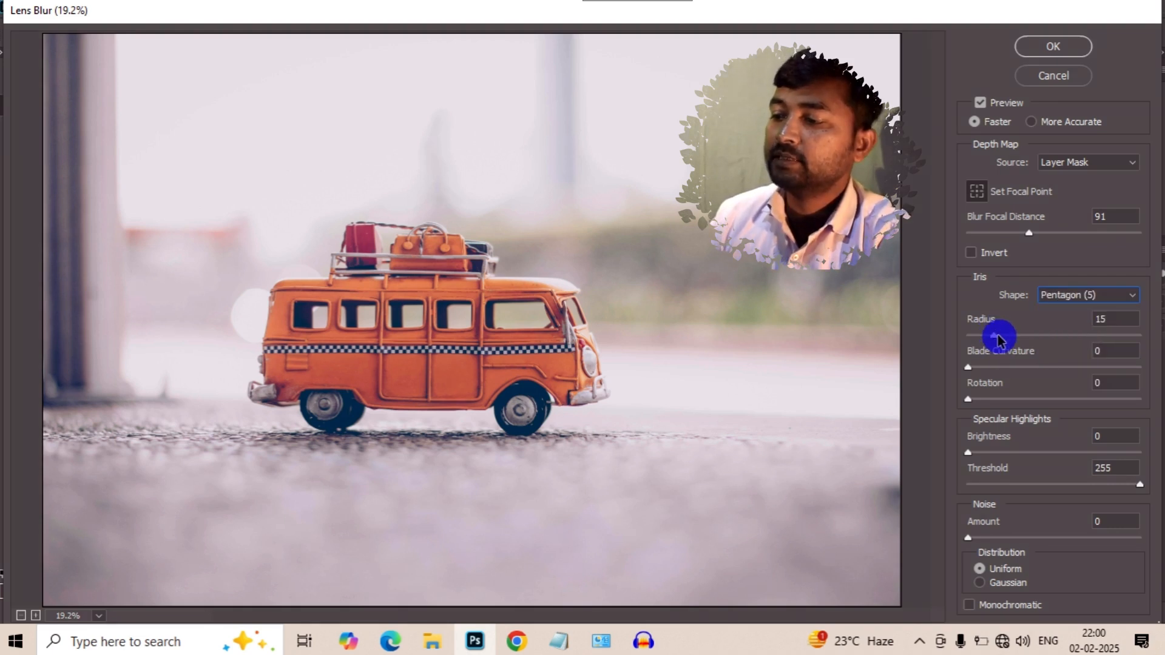
drag(998, 337, 1023, 336)
click(1010, 368)
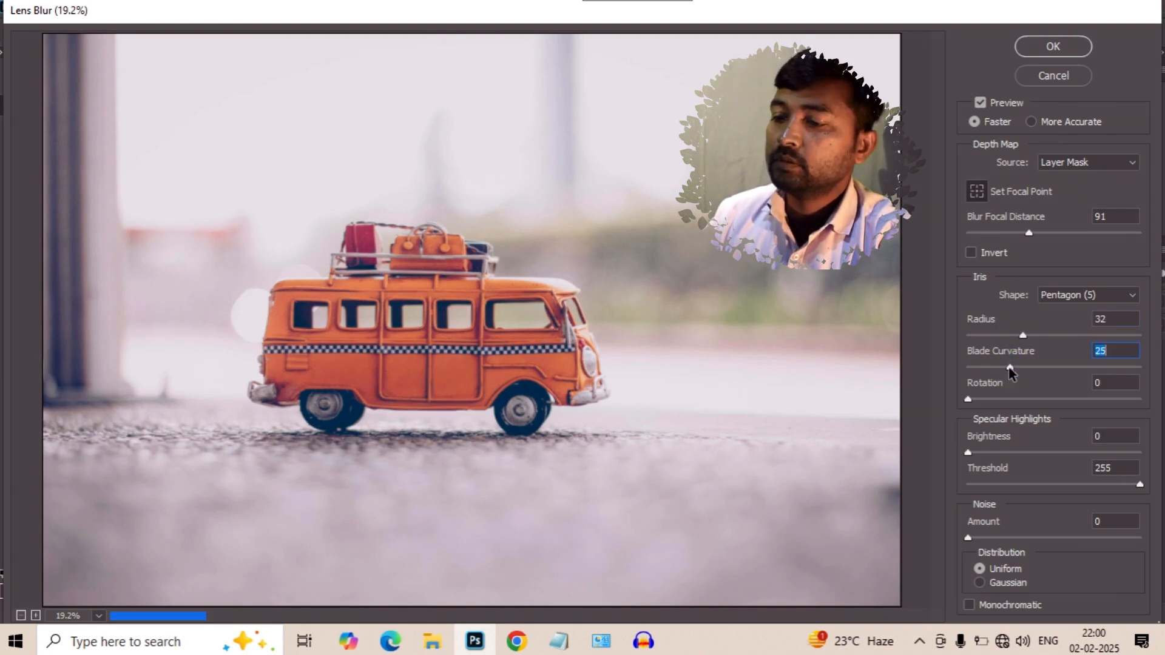
Add Lens Blur noise with amounts 9 and 31, alternating Uniform and Gaussian distribution and ending on Gaussian.
click(979, 582)
mouse_move(968, 537)
mouse_down()
mouse_move(1034, 542)
mouse_move(982, 537)
mouse_up()
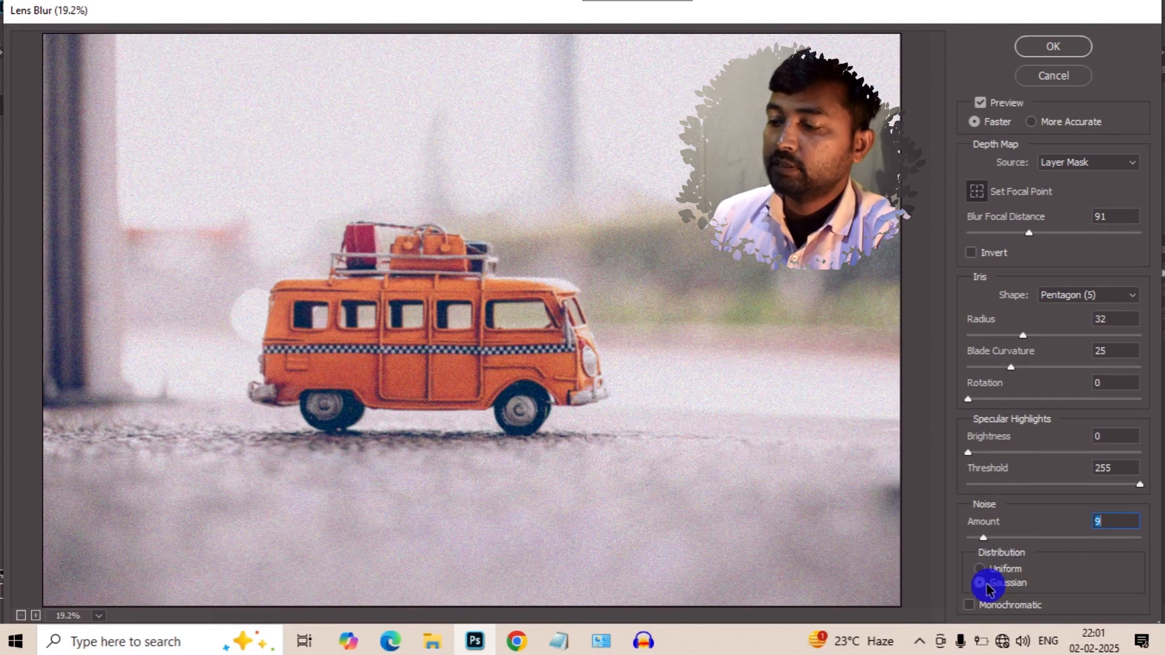
click(982, 568)
drag(984, 540, 1019, 537)
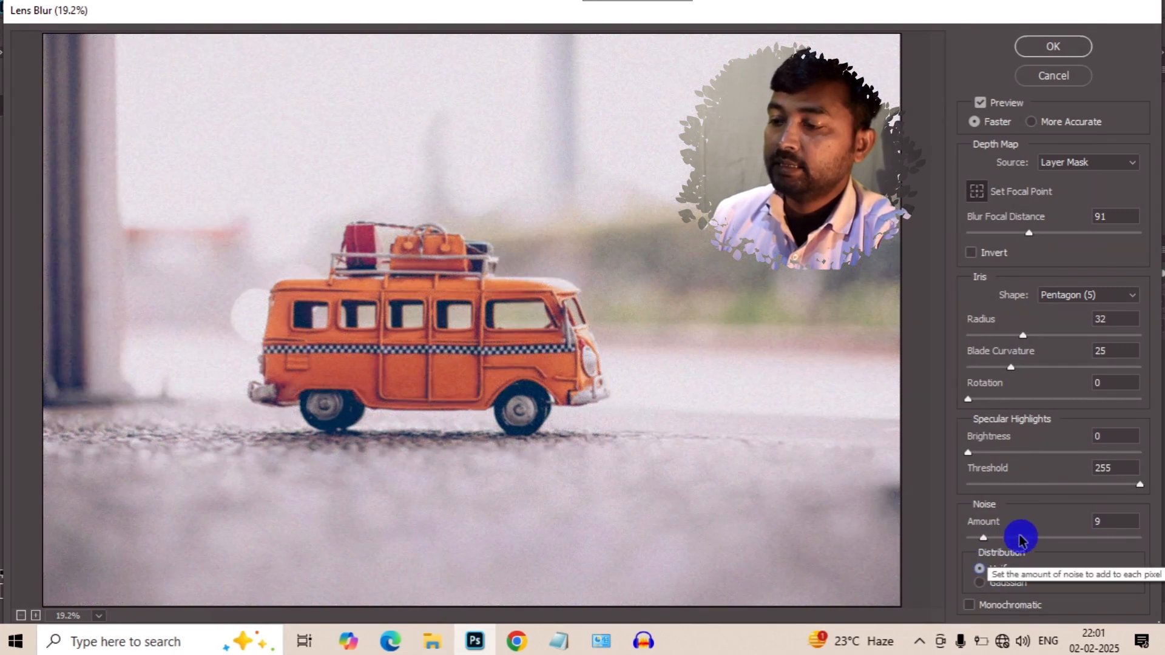
click(982, 583)
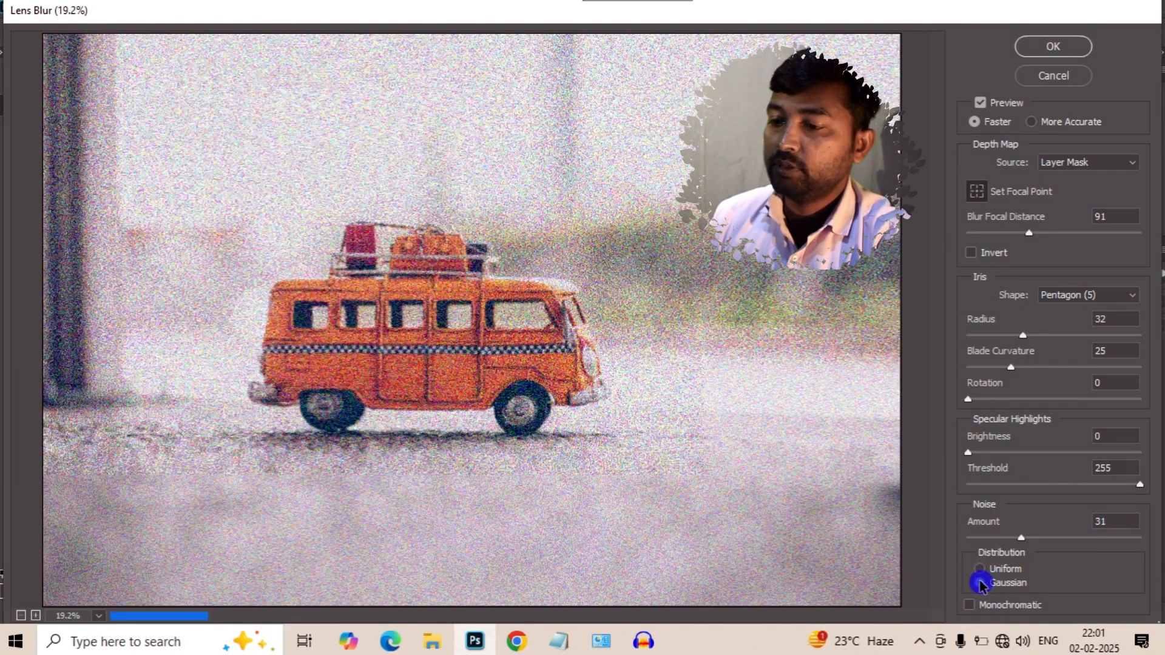
click(981, 570)
click(981, 583)
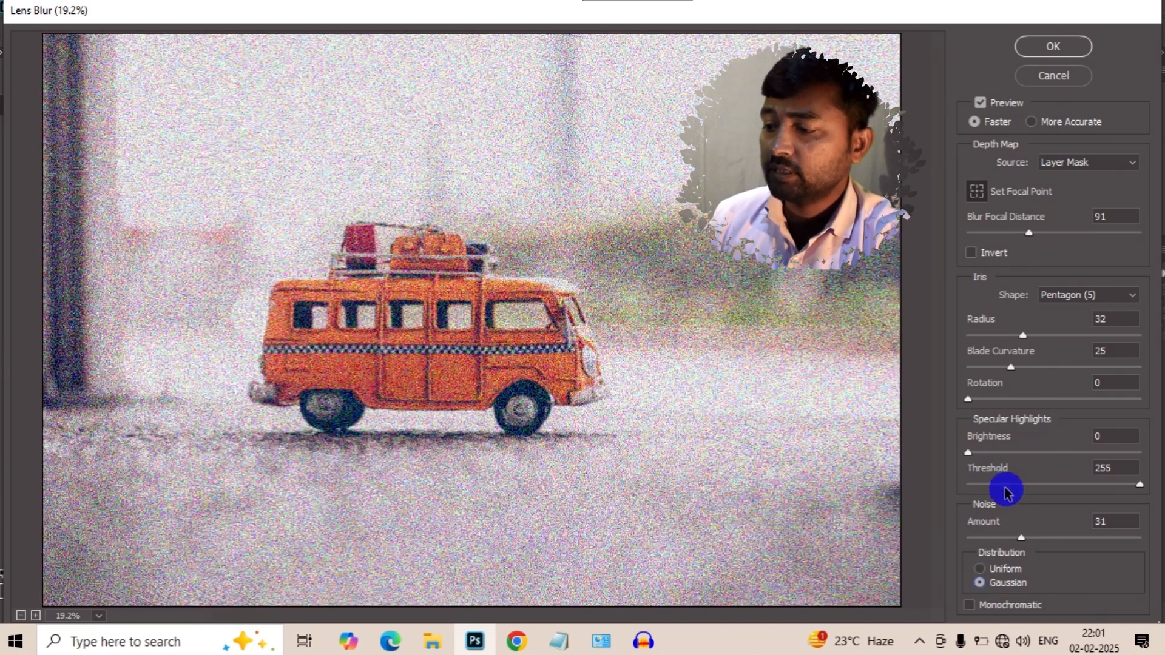
Set the specular highlights to brightness 0 and threshold 189, and the iris to Heptagon (7), blade curvature 36 and rotation 32.
drag(1090, 485, 964, 455)
click(1069, 453)
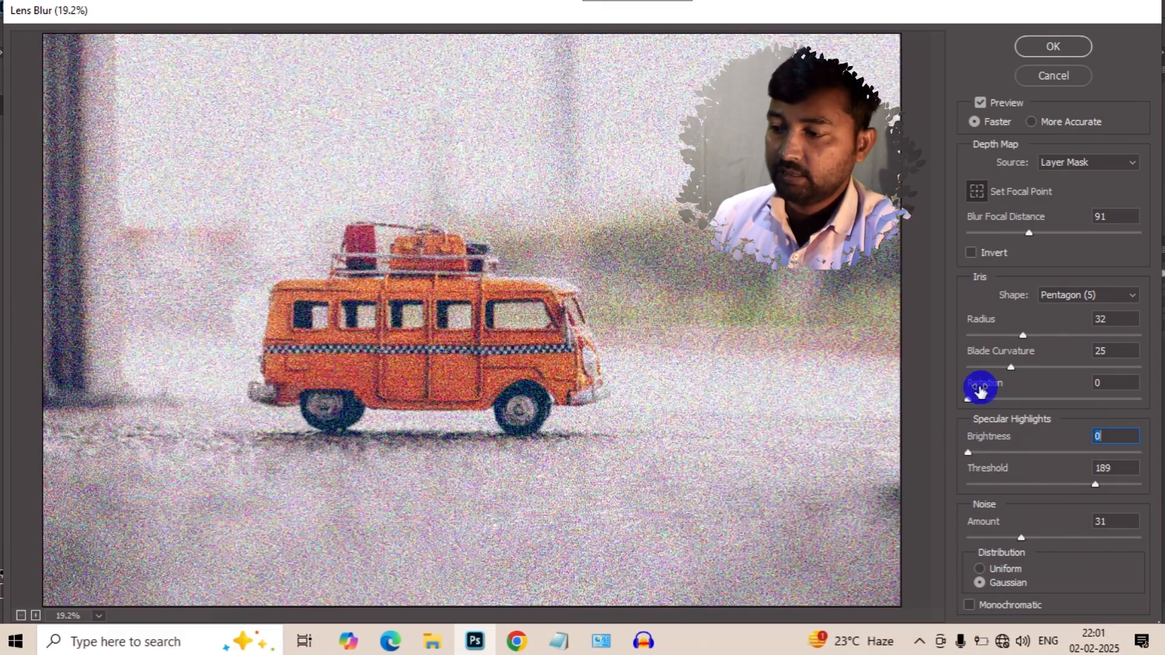
click(1008, 399)
drag(1007, 401, 1052, 403)
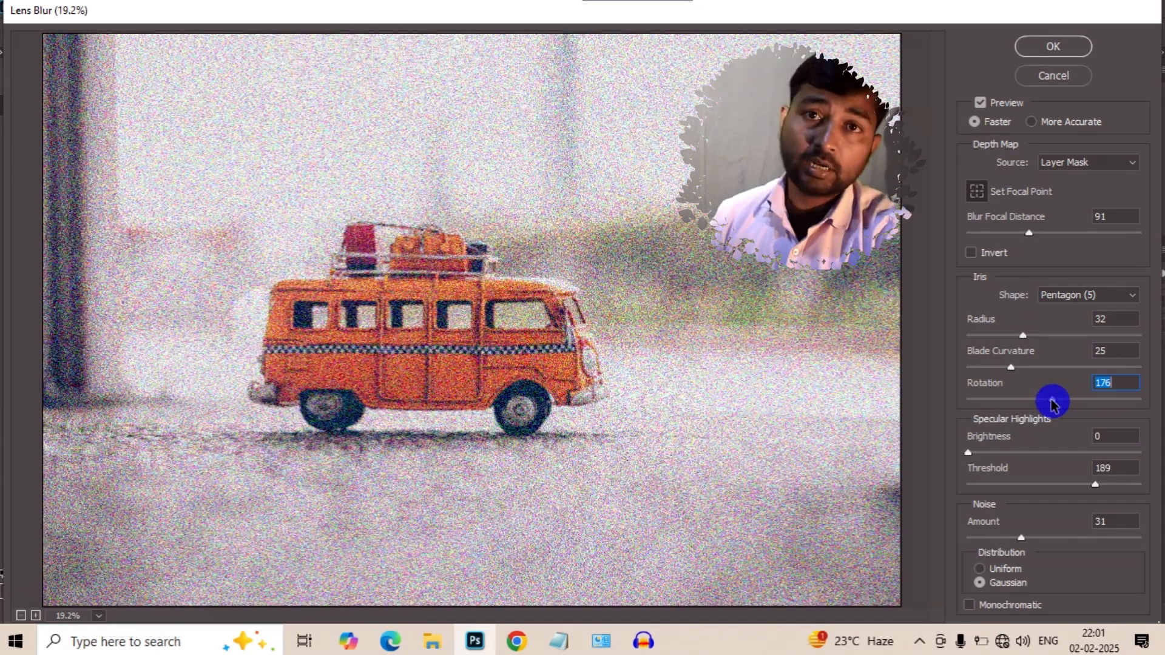
click(983, 399)
drag(1010, 367, 1035, 376)
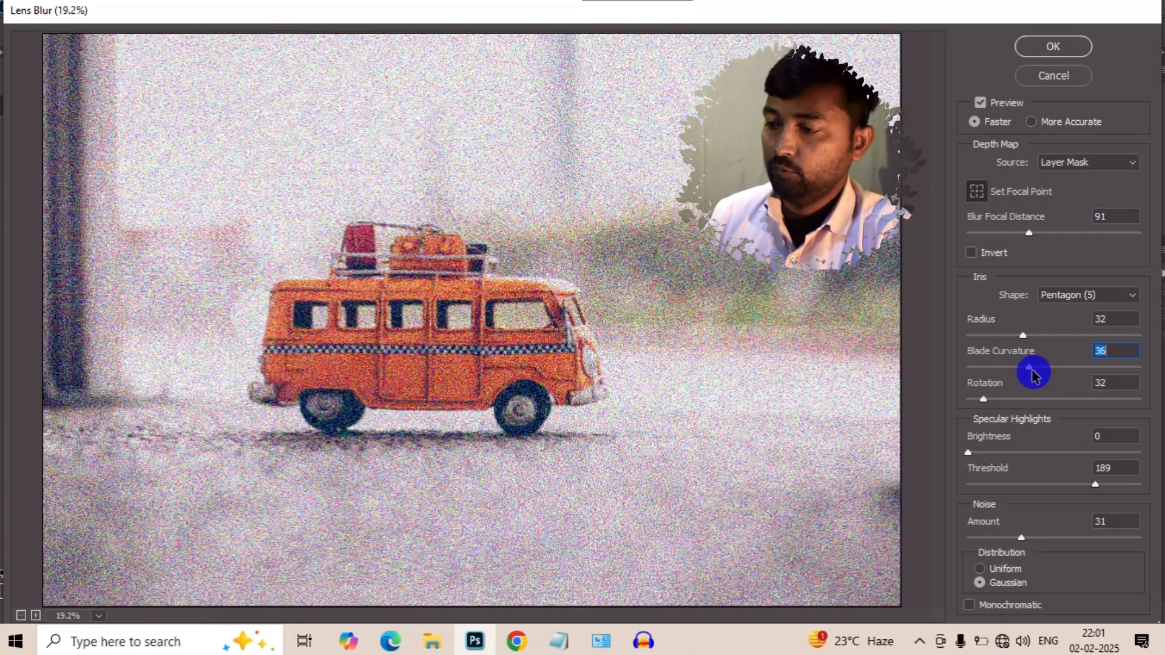
scroll(1063, 297, down, 2)
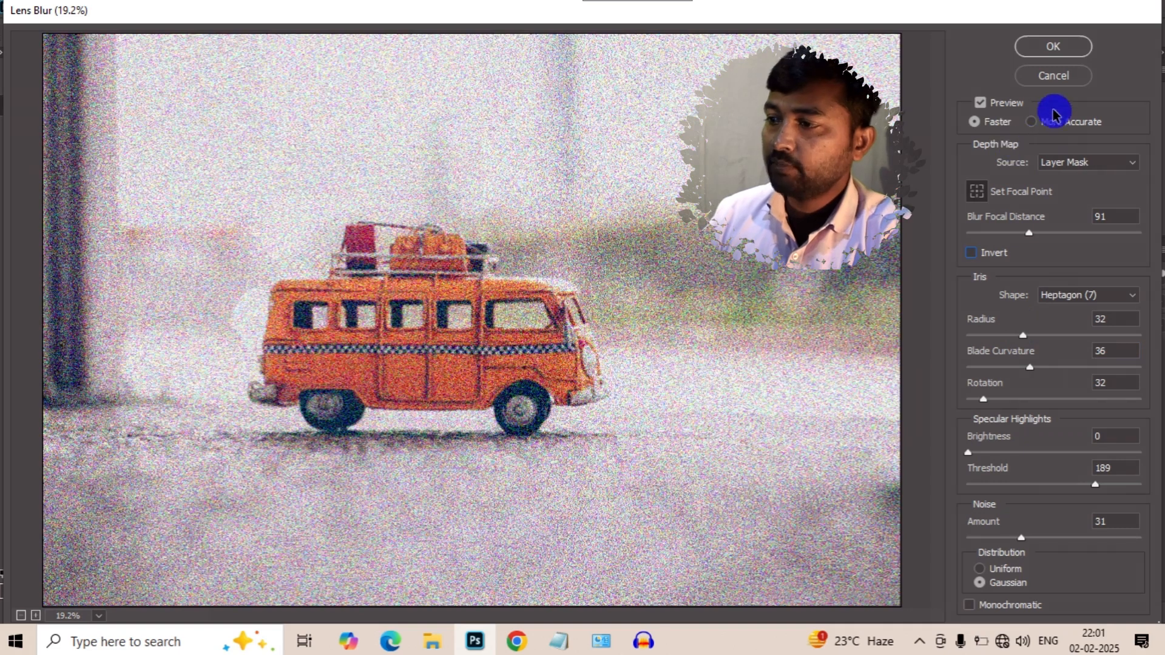
Compare the Lens Blur result with the preview off and on, and with Faster and More Accurate rendering.
click(981, 104)
click(981, 104)
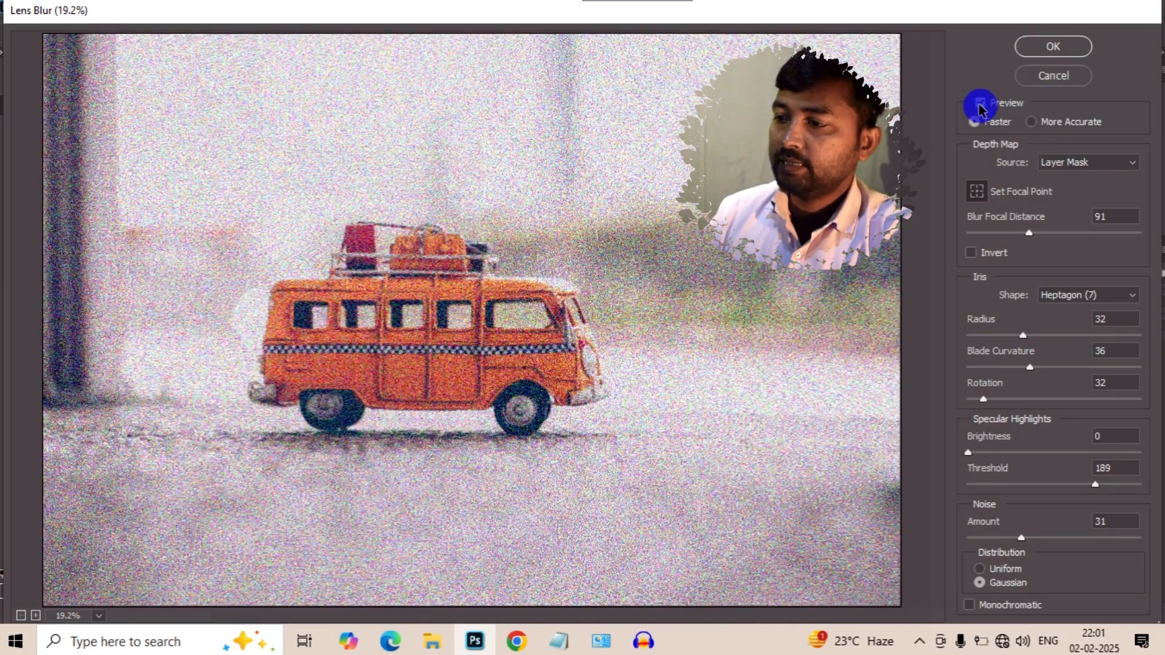
click(1031, 122)
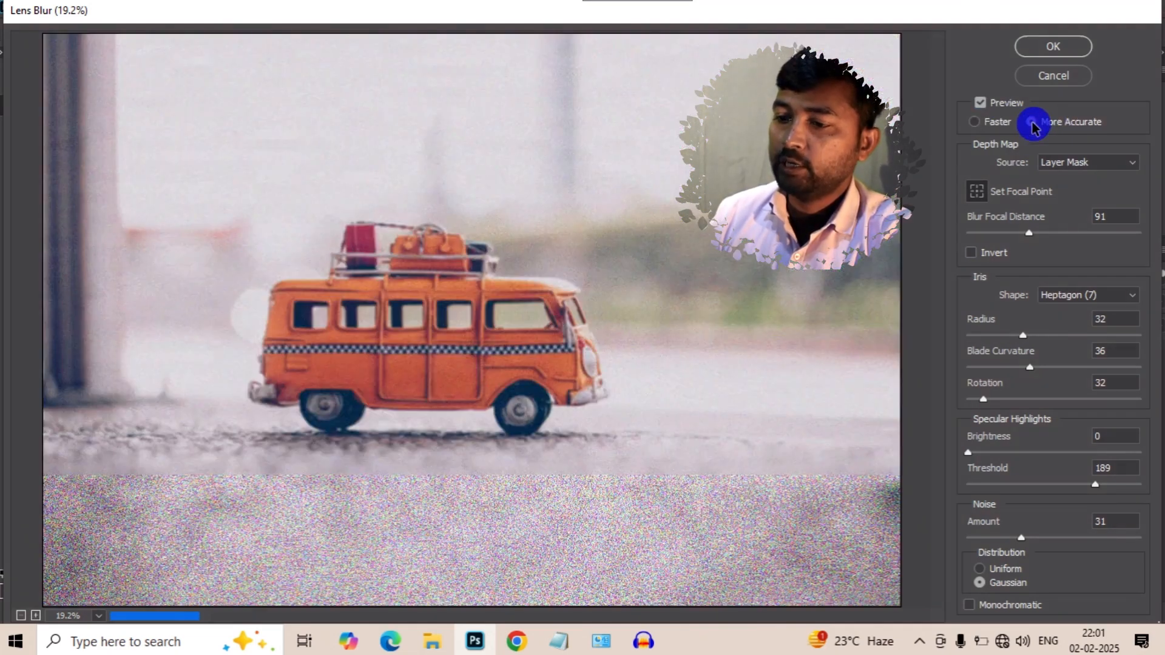
click(974, 124)
click(1032, 123)
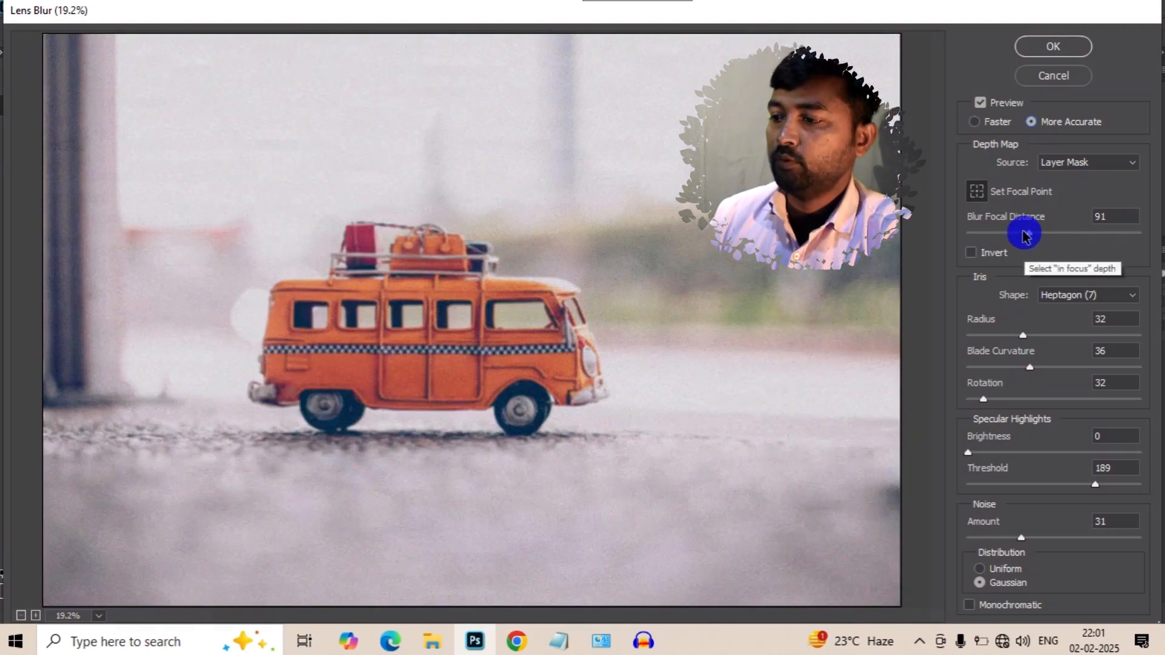
Return the preview to Faster, set the blur focal distance to 77, and apply Lens Blur.
click(983, 121)
mouse_move(1034, 234)
mouse_down()
mouse_move(997, 234)
mouse_move(1024, 239)
mouse_up()
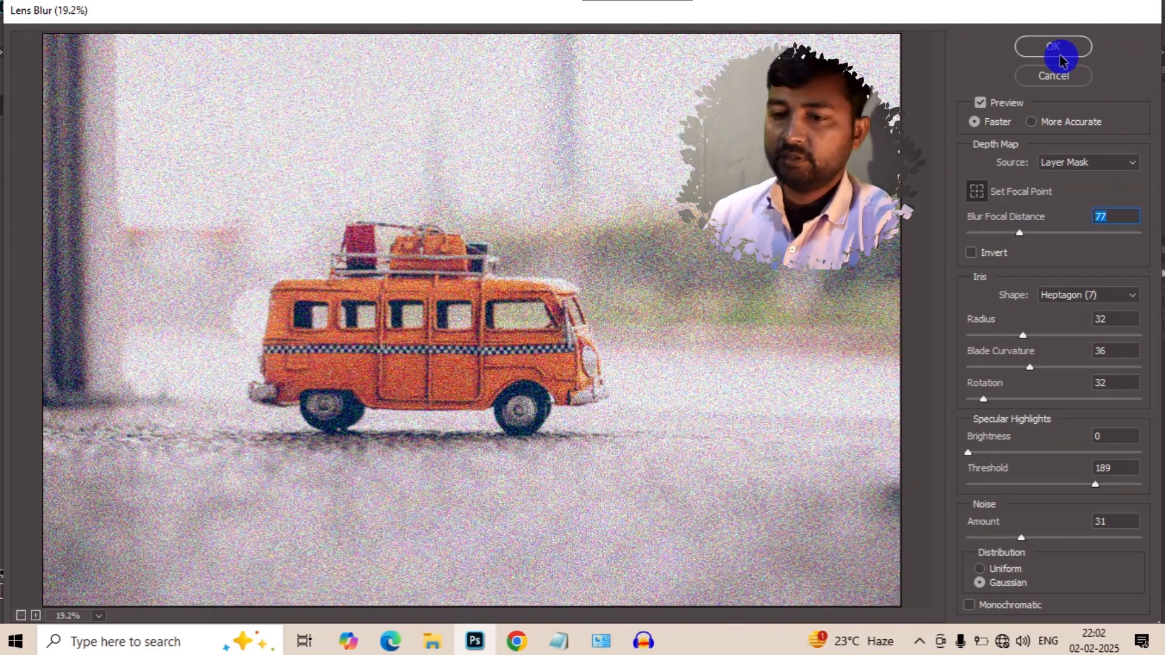
click(1059, 54)
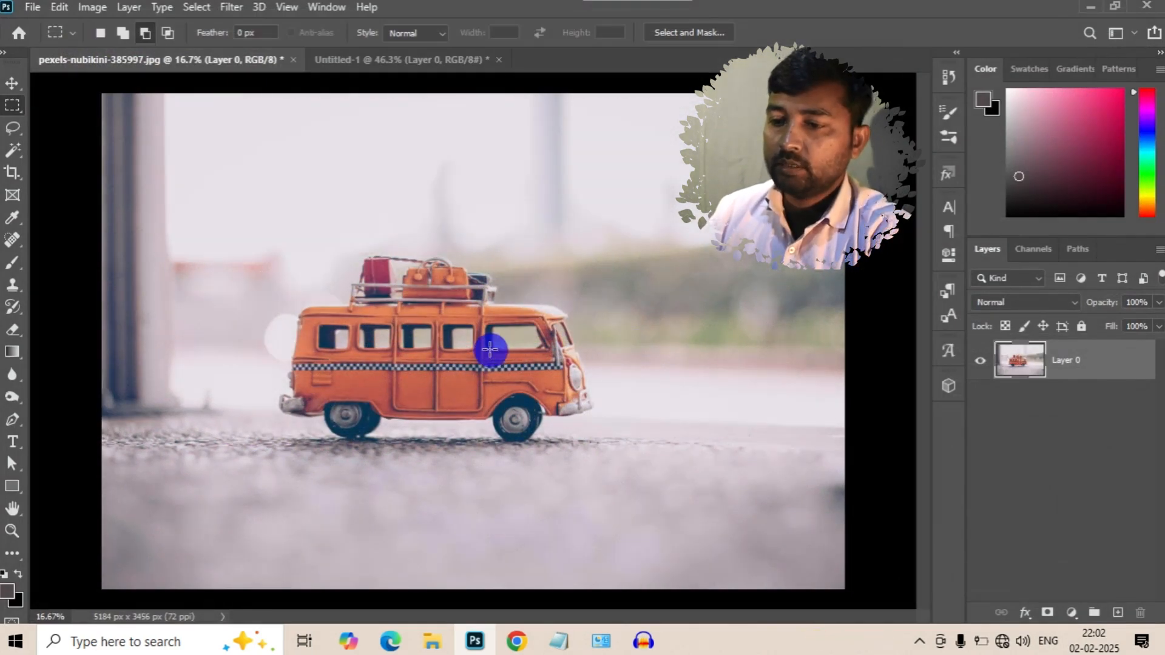
Open Motion Blur on the van photo, set the distance to 71 pixels, and compare the preview off and on.
scroll(489, 350, down, 1)
click(231, 7)
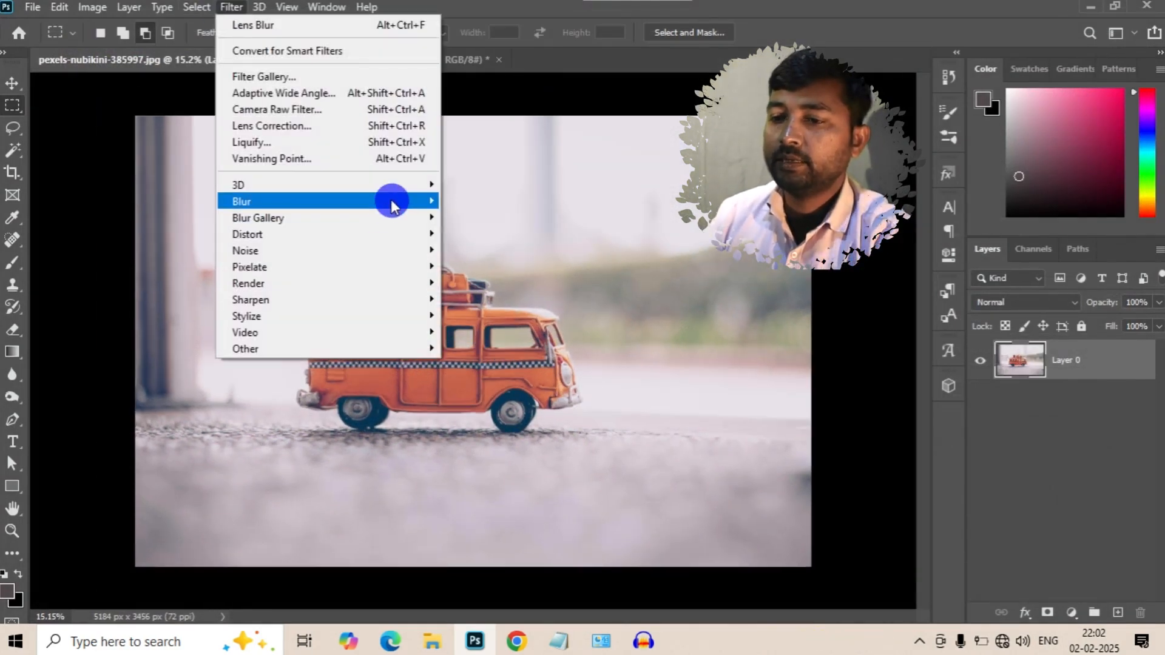
mouse_move(391, 205)
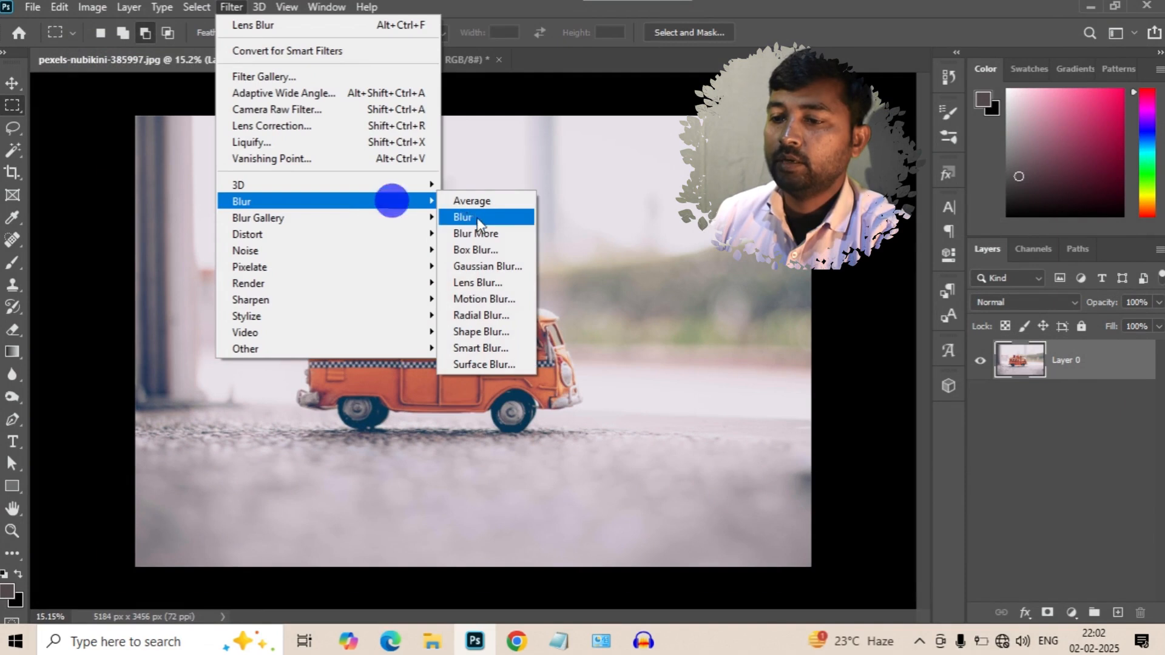
click(498, 298)
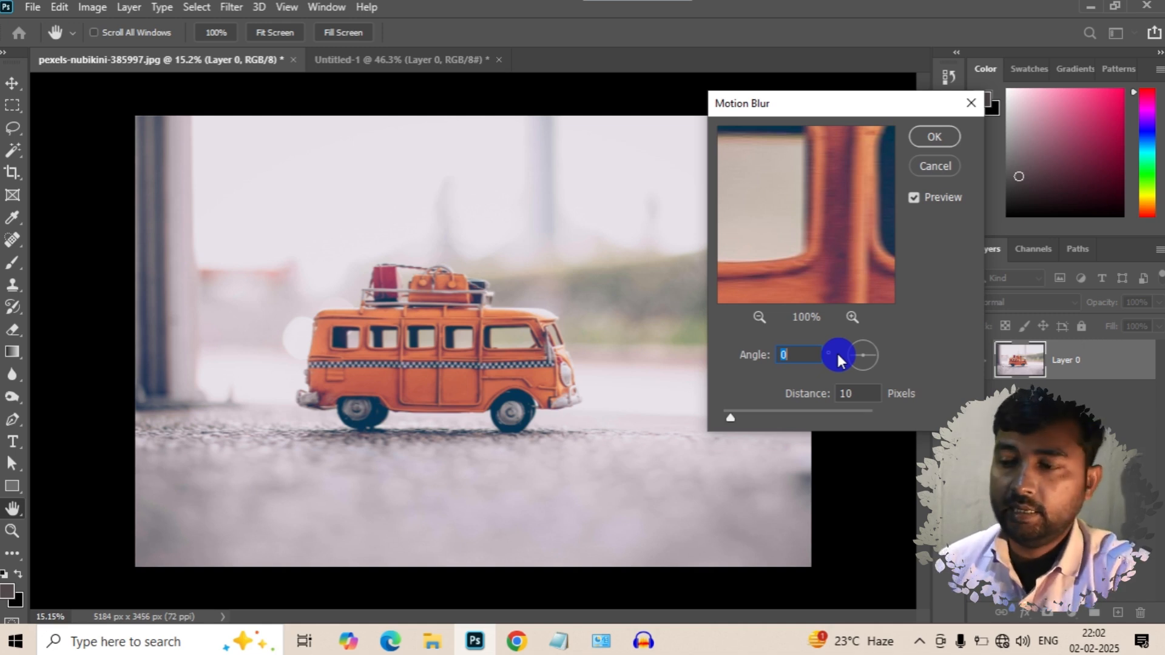
drag(742, 417, 770, 417)
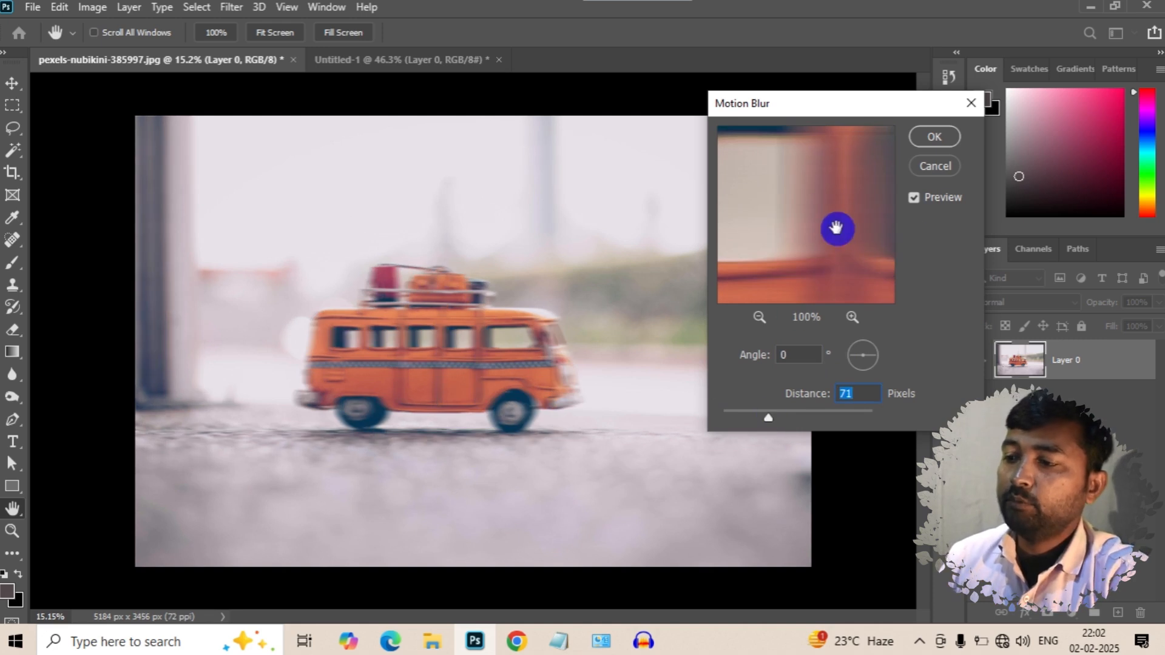
click(914, 198)
click(914, 198)
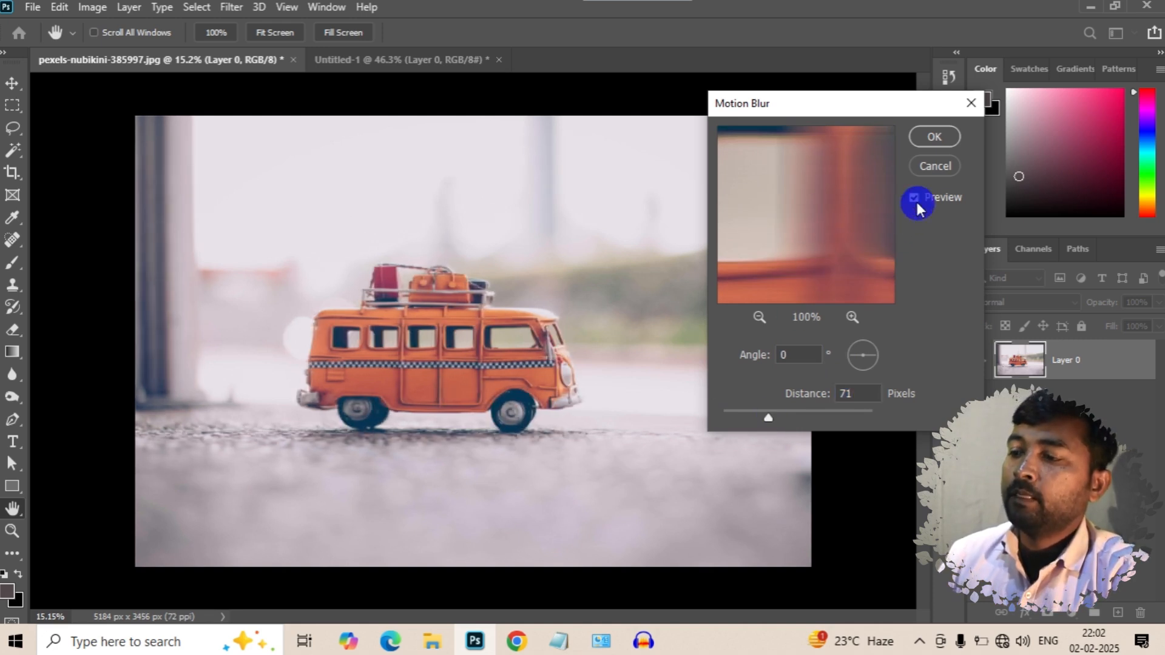
click(785, 322)
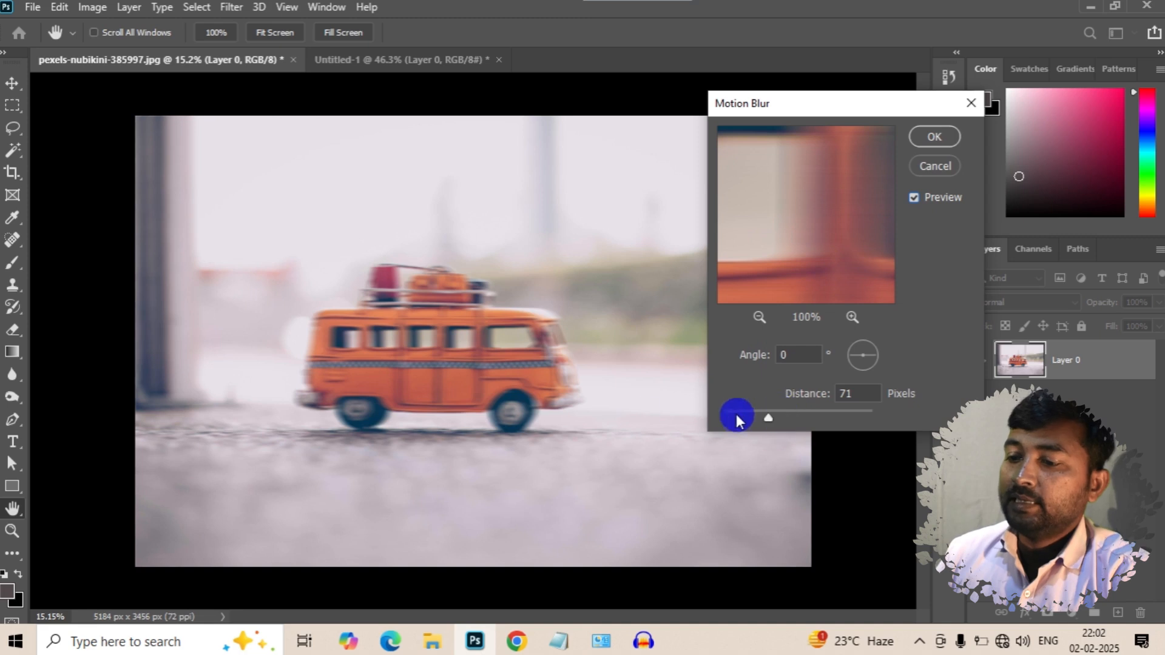
Try Motion Blur distances of 106 and 250 pixels, comparing the 106-pixel blur with the preview off and on.
click(777, 417)
click(914, 198)
click(914, 198)
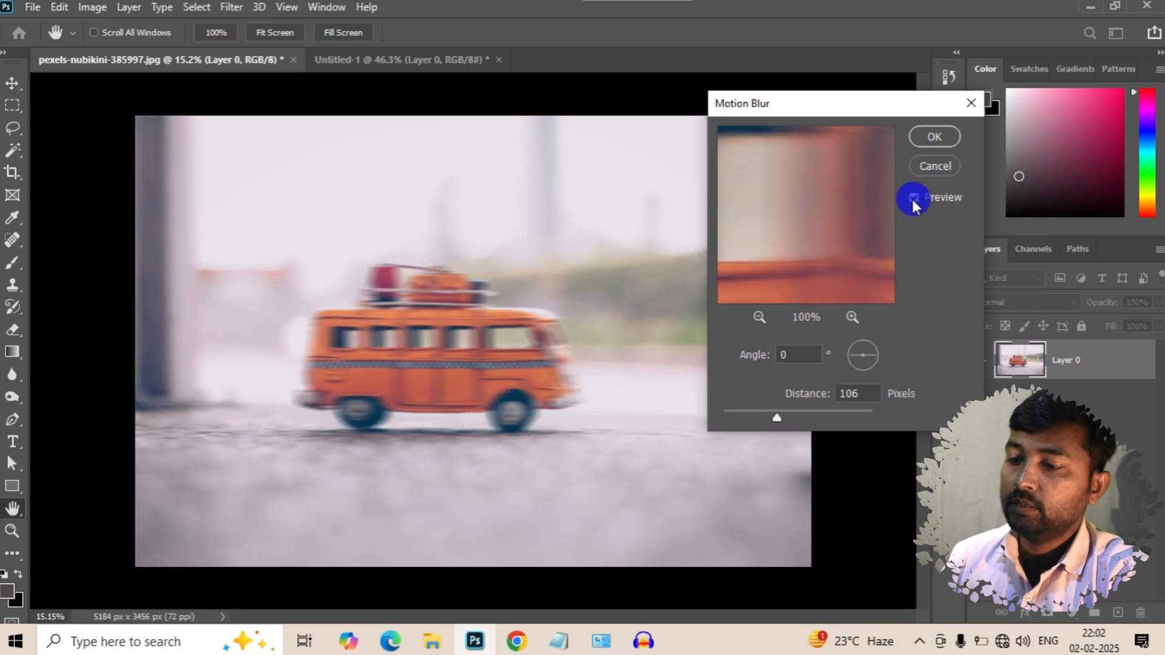
click(813, 416)
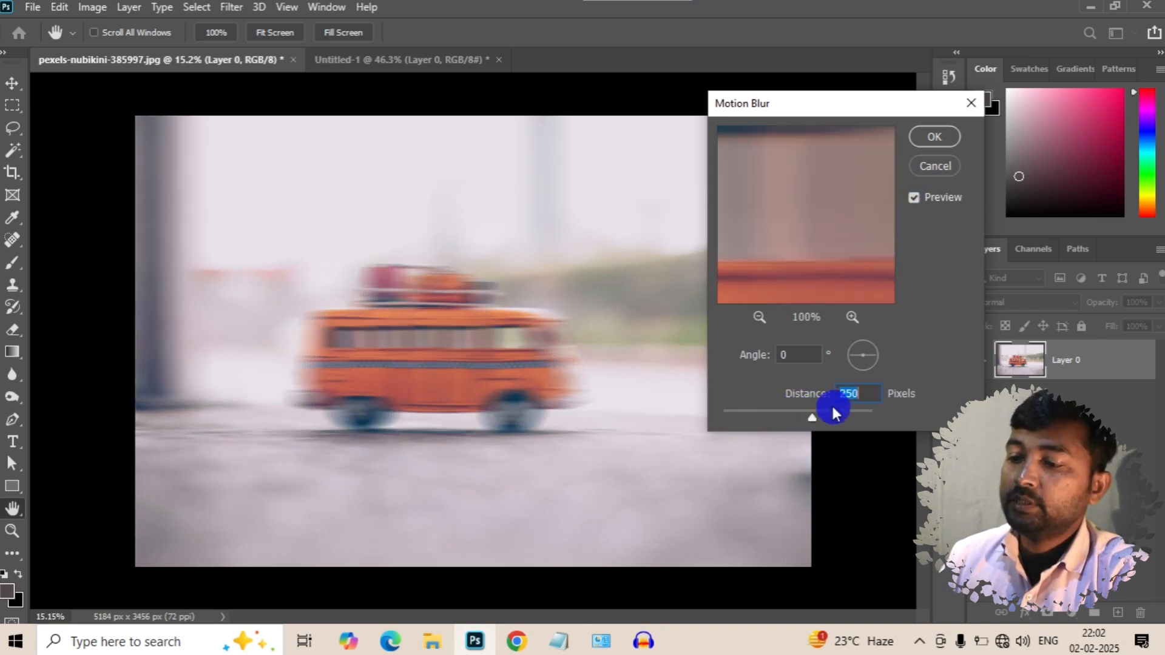
Try Motion Blur angles of -20 and -3 degrees, and vary the distance through 412 and 215 to 194 pixels.
click(859, 347)
click(872, 358)
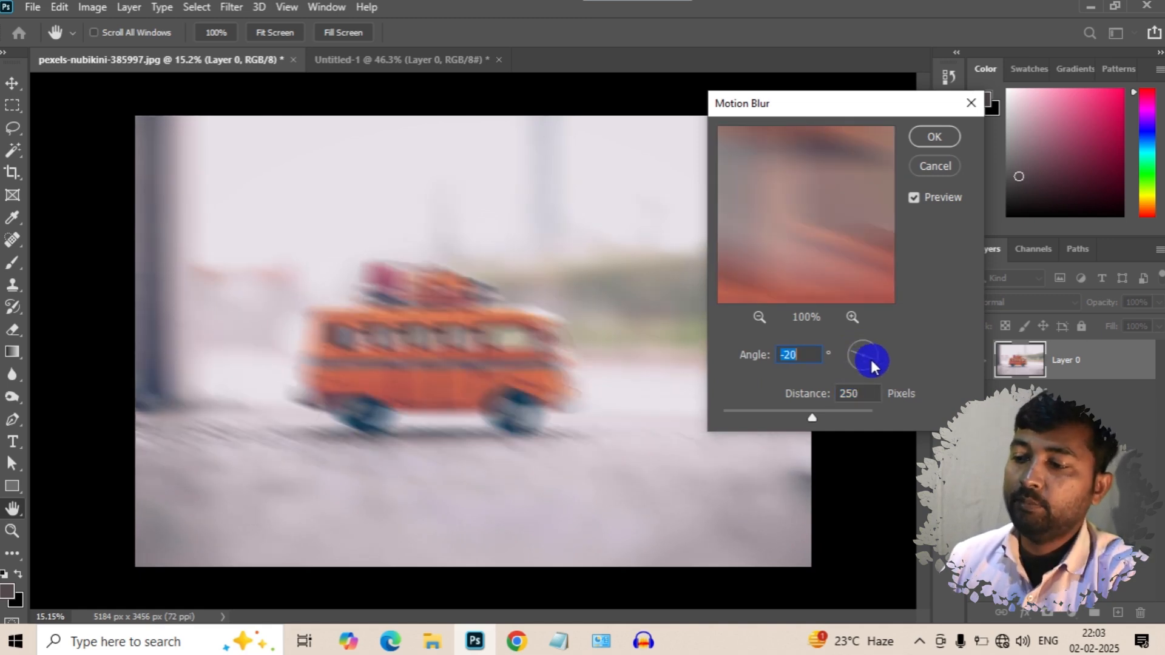
click(877, 357)
mouse_move(816, 414)
mouse_down()
mouse_move(859, 415)
mouse_move(828, 417)
mouse_up()
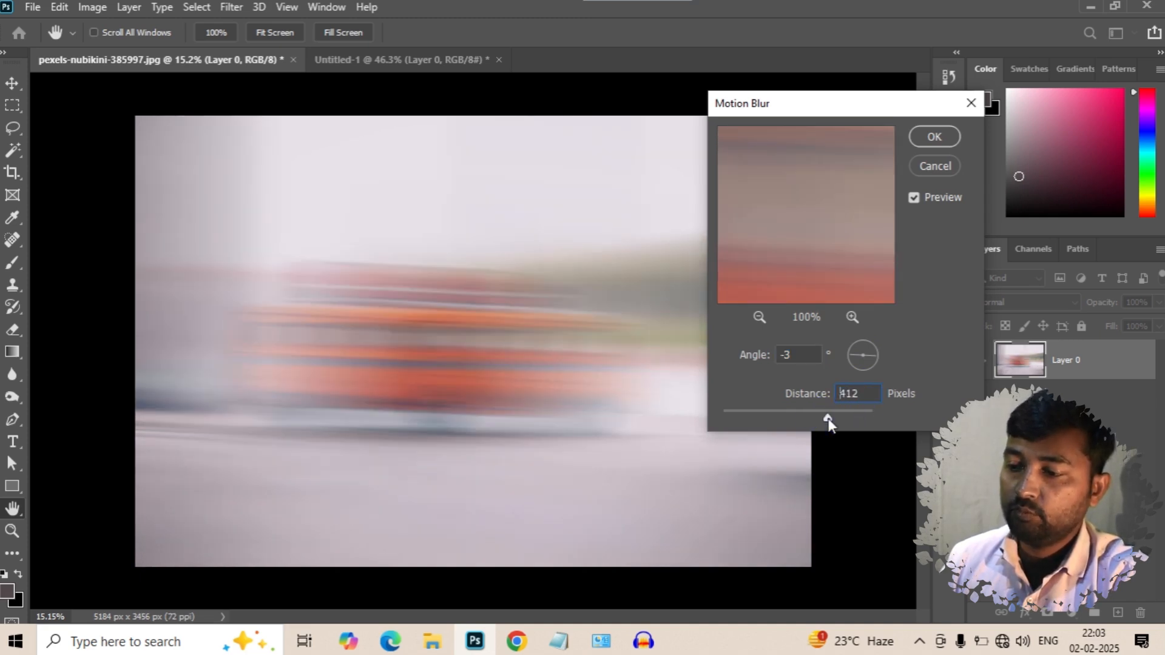
click(805, 419)
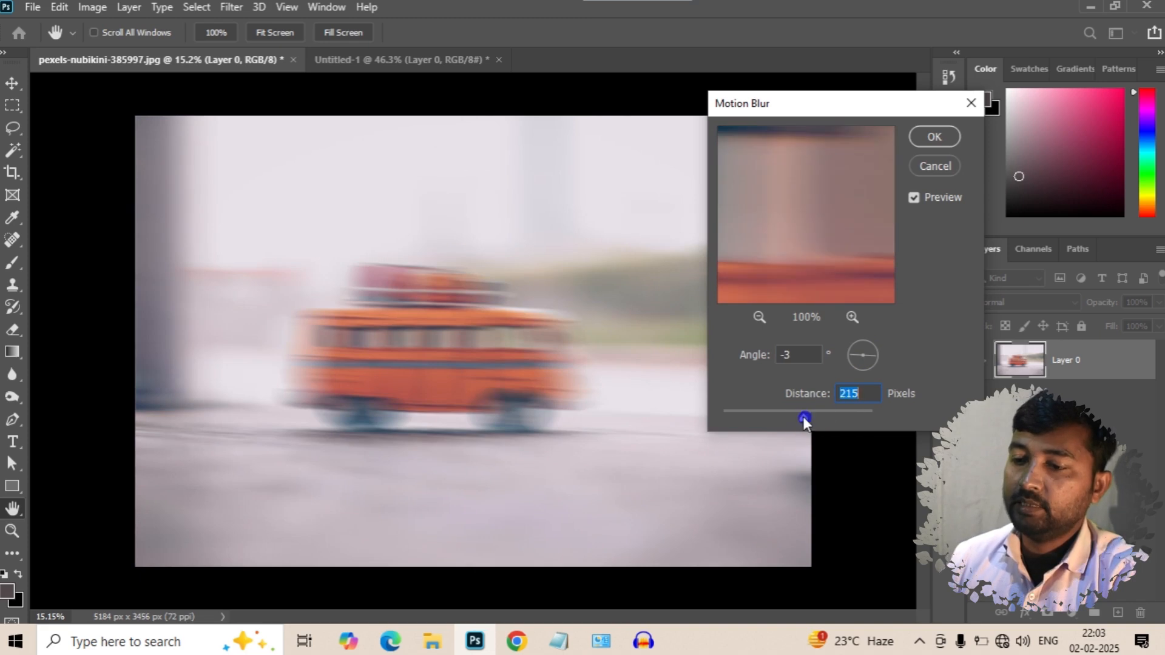
click(767, 411)
drag(766, 407, 798, 416)
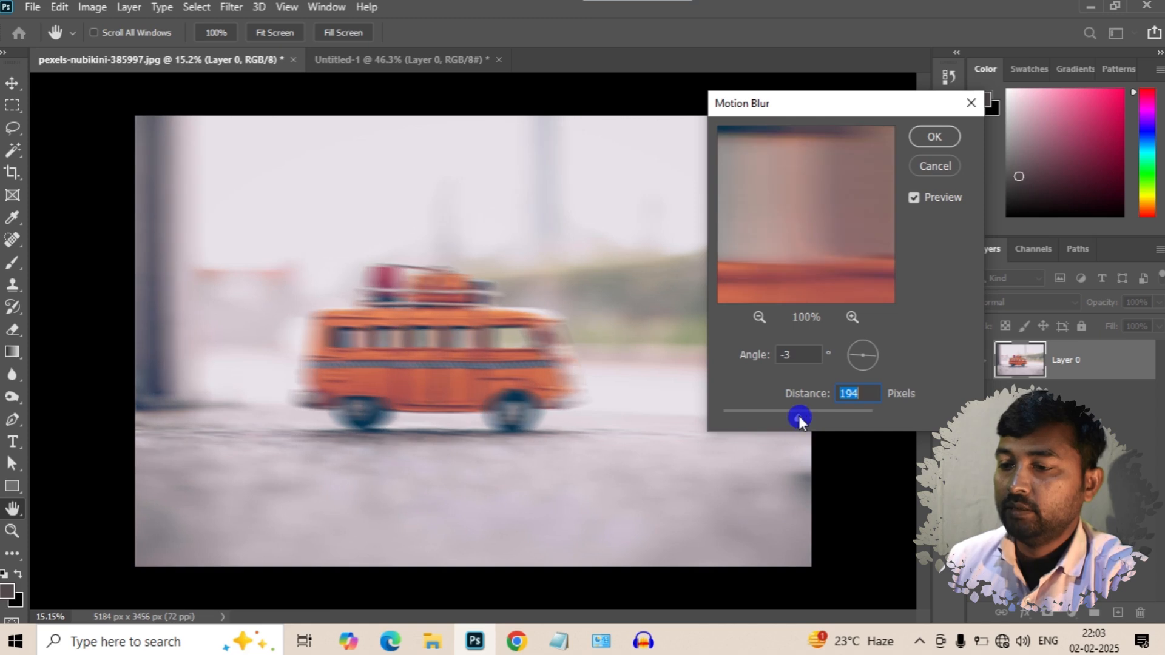
Apply the 194-pixel Motion Blur at -3 degrees, inspect the van up close, and undo the blur.
click(928, 137)
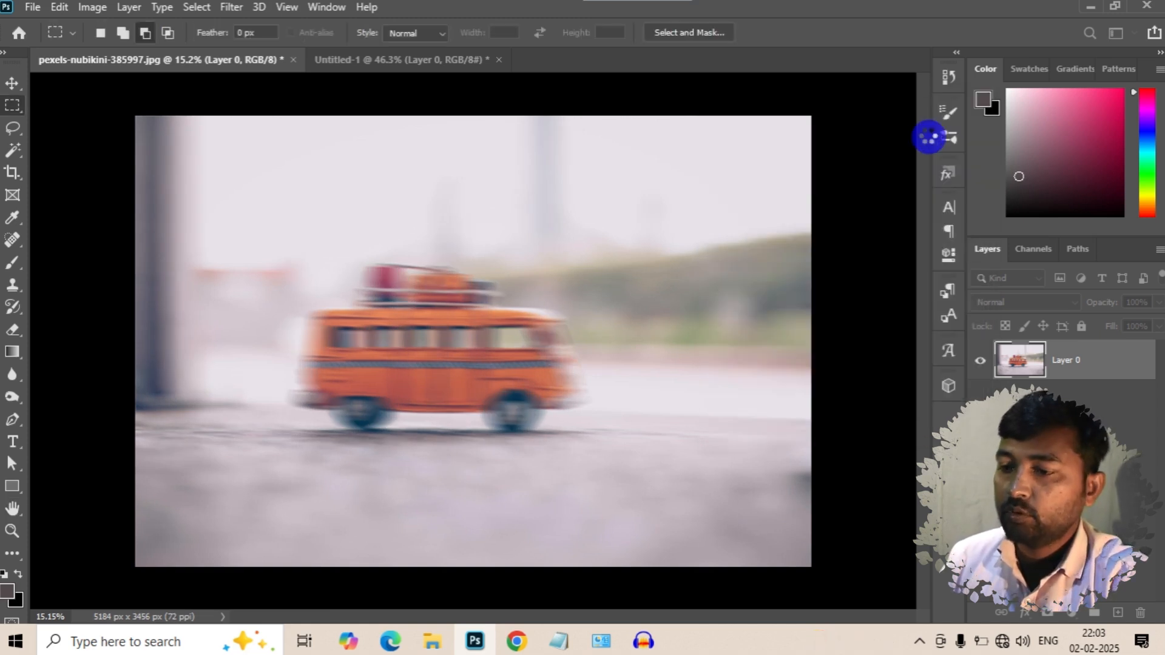
scroll(420, 337, up, 2)
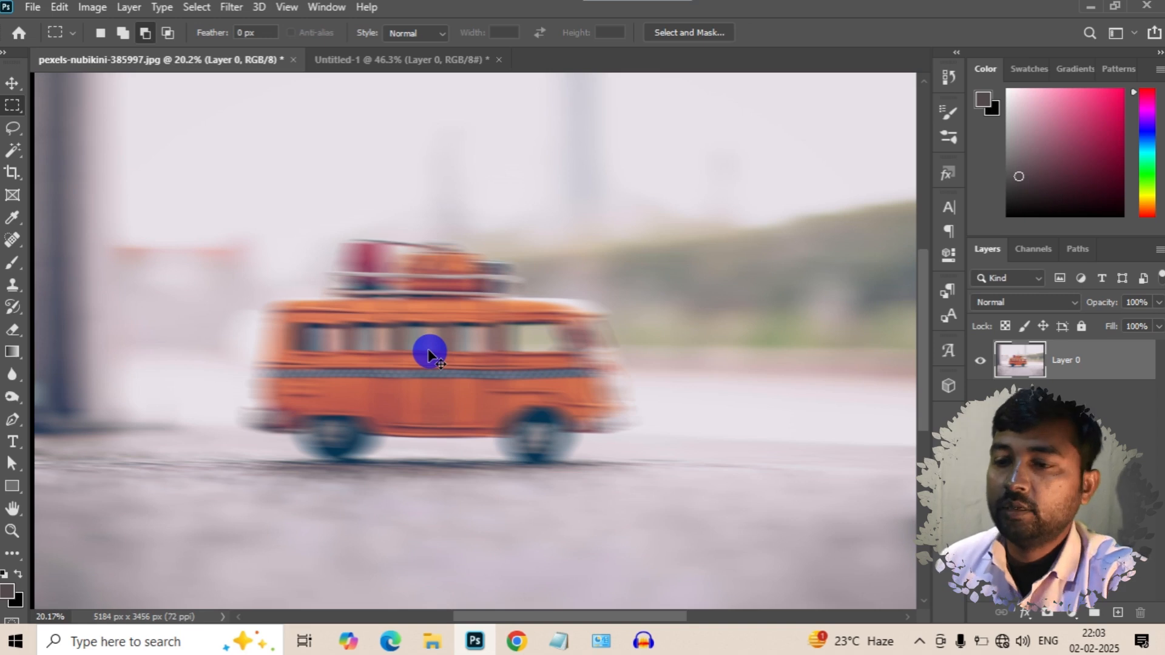
key(ctrl+z)
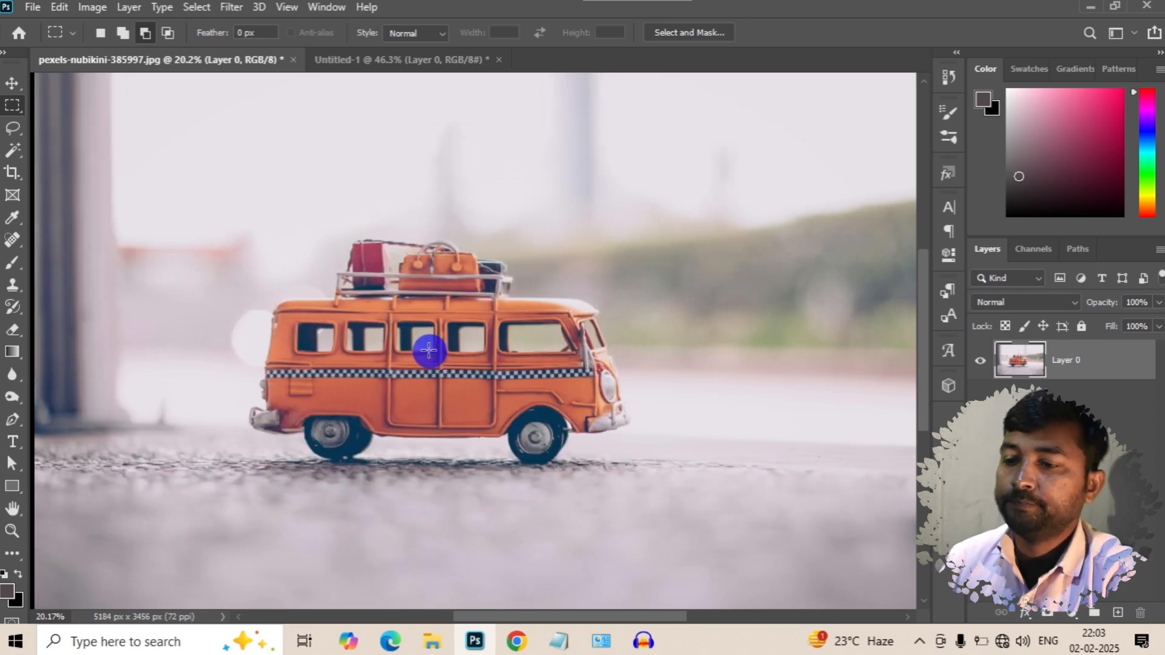
Open Radial Blur on the van photo and set the blur method to Zoom.
click(231, 7)
click(291, 202)
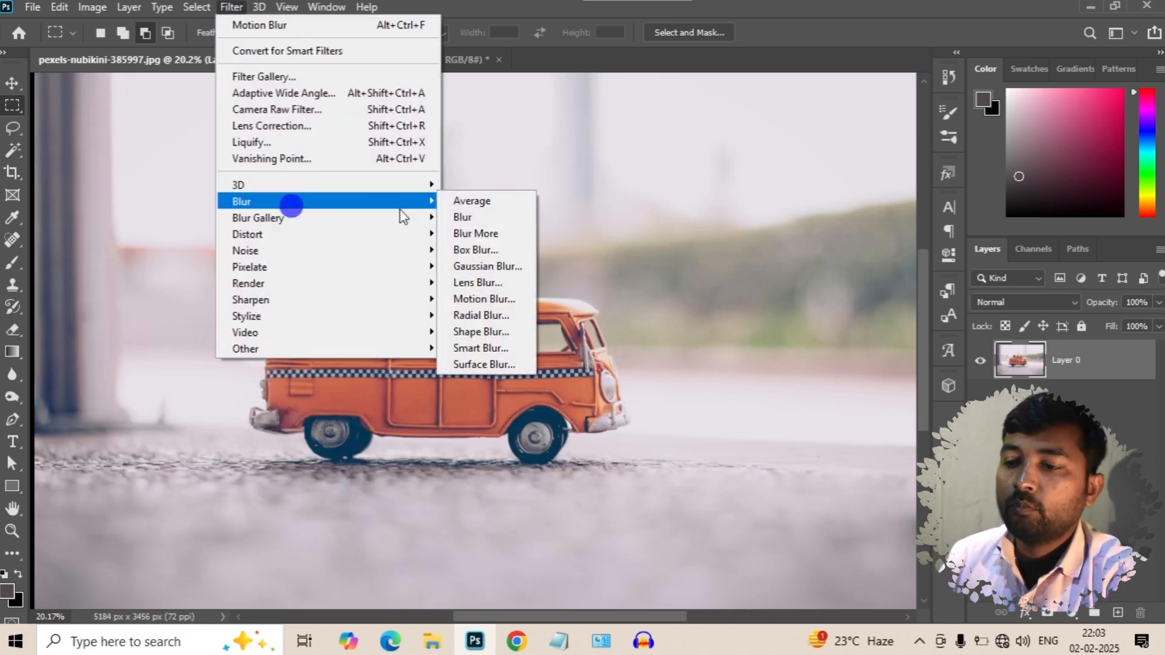
click(506, 320)
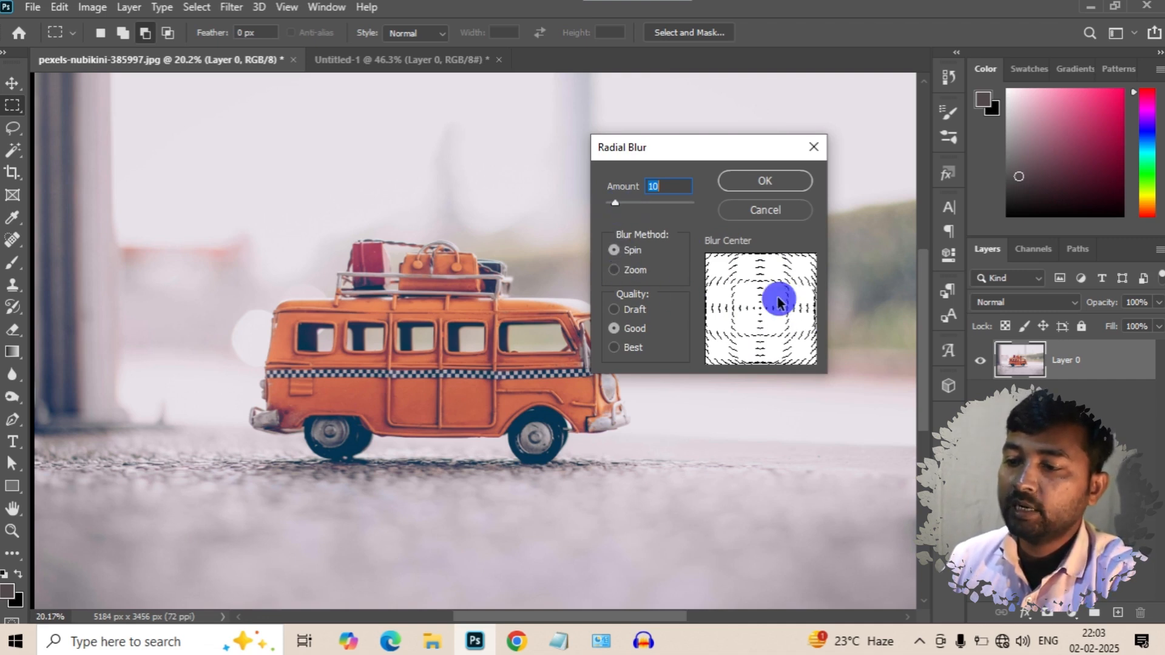
click(614, 271)
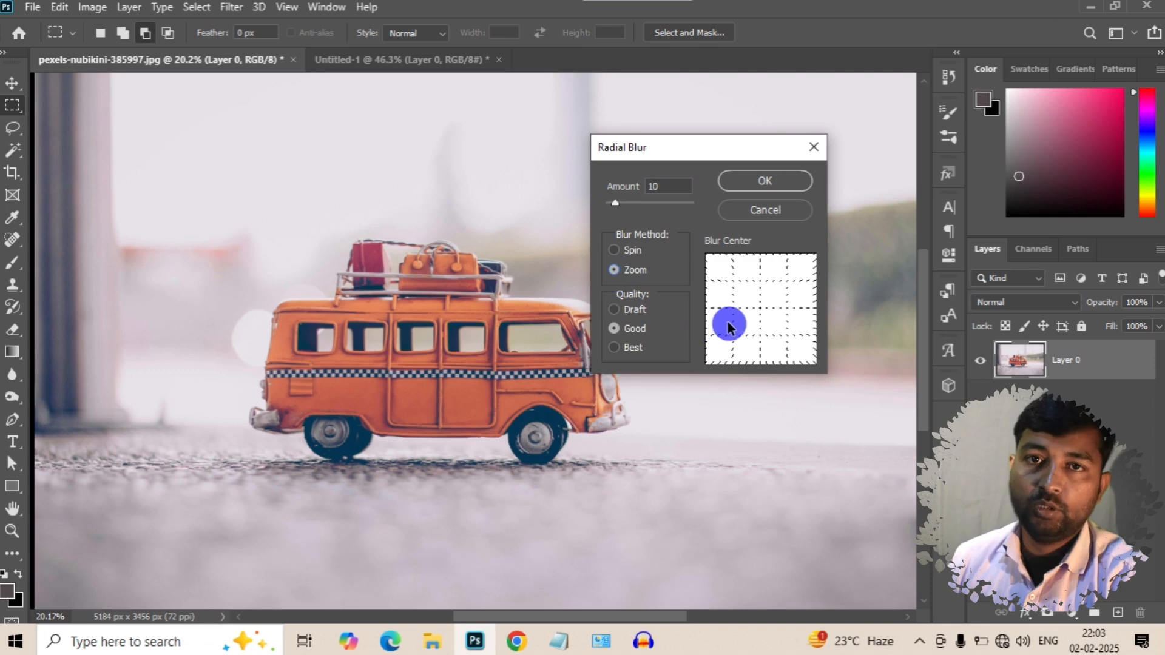
Try Radial Blur with the Spin method at amounts of 25, 44 and 21, apply the 21 setting, and undo it.
click(614, 251)
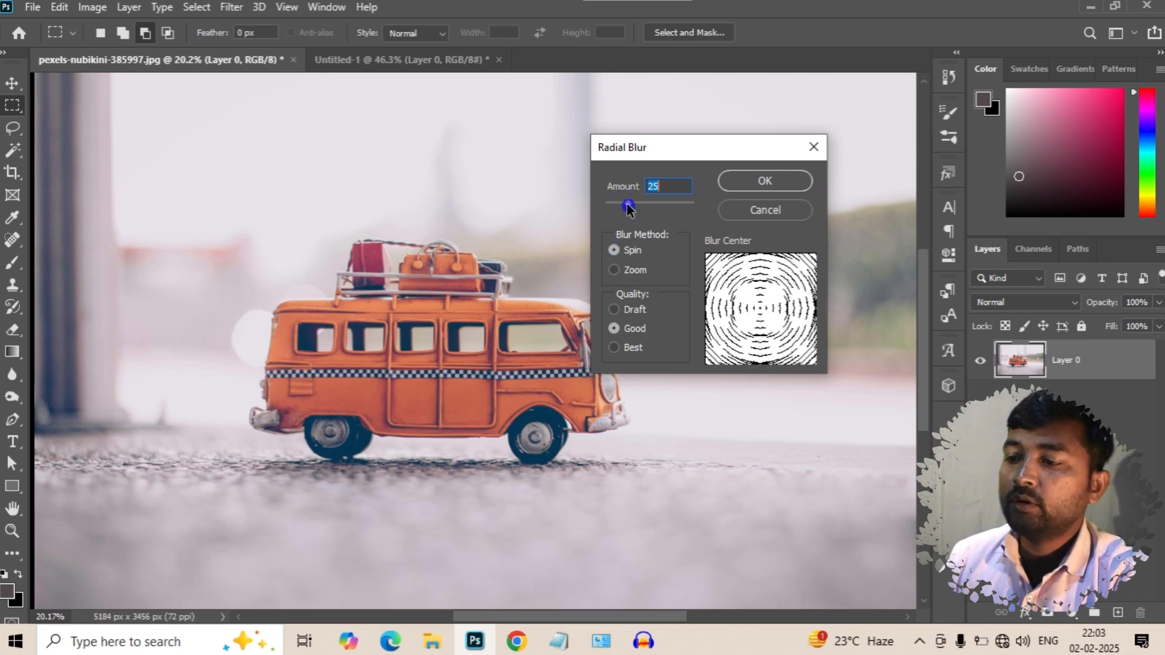
drag(627, 205, 643, 205)
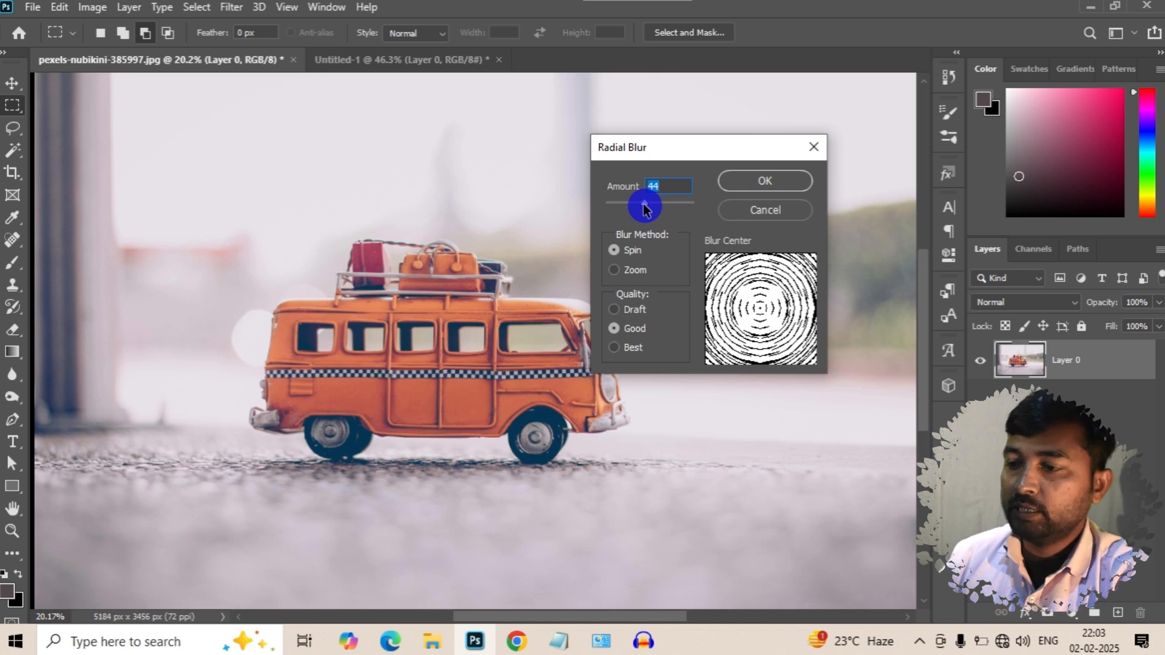
drag(643, 203, 625, 205)
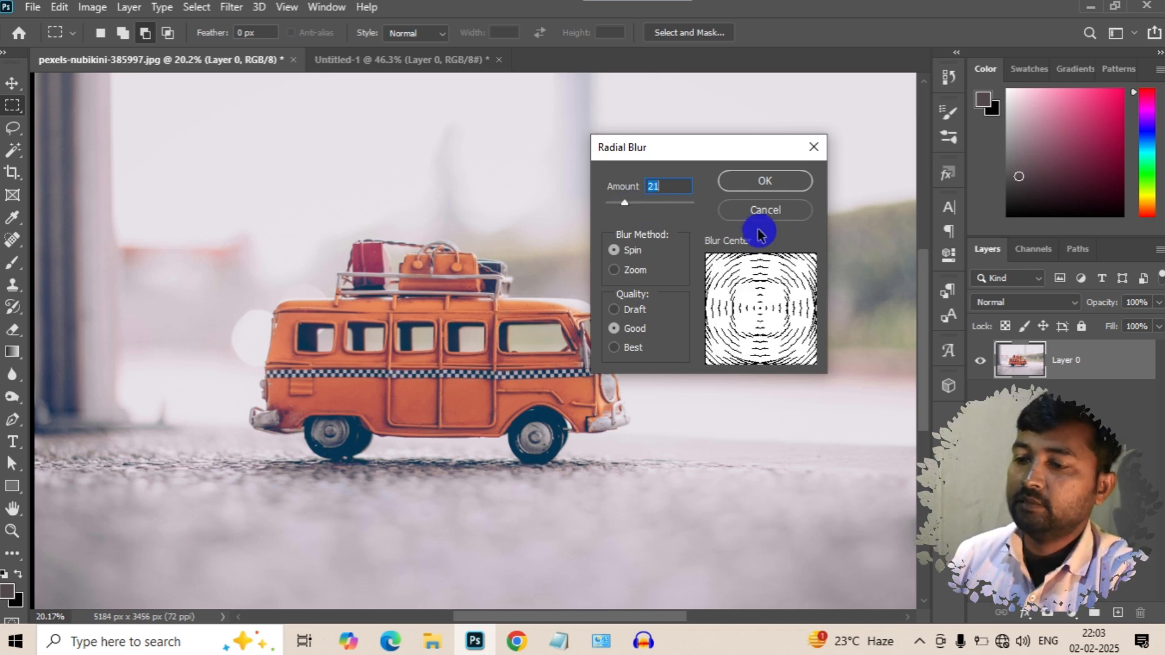
click(771, 181)
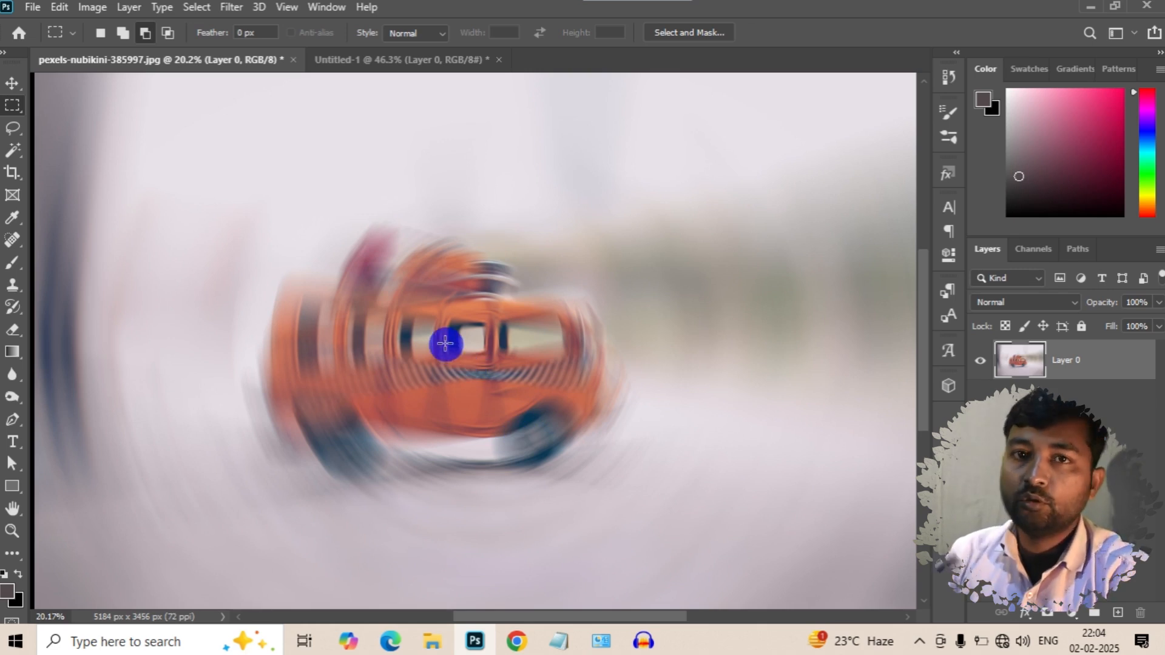
key(ctrl+z)
Try Radial Blur on the van photo with the Zoom method at an amount of 21.
click(232, 8)
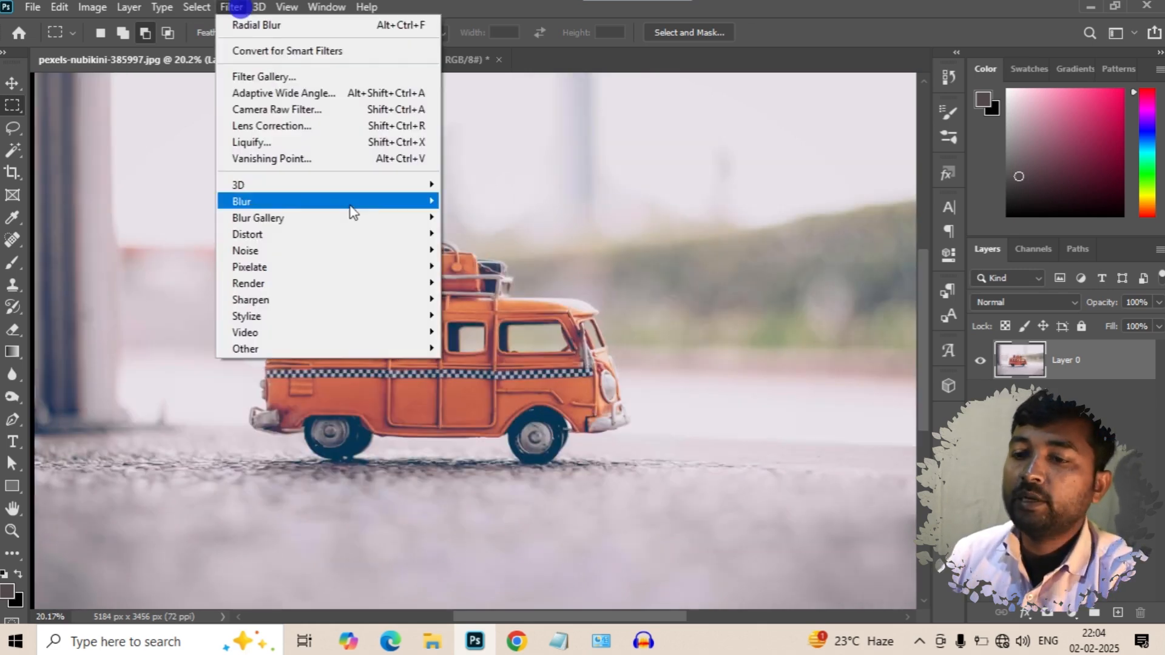
mouse_move(425, 204)
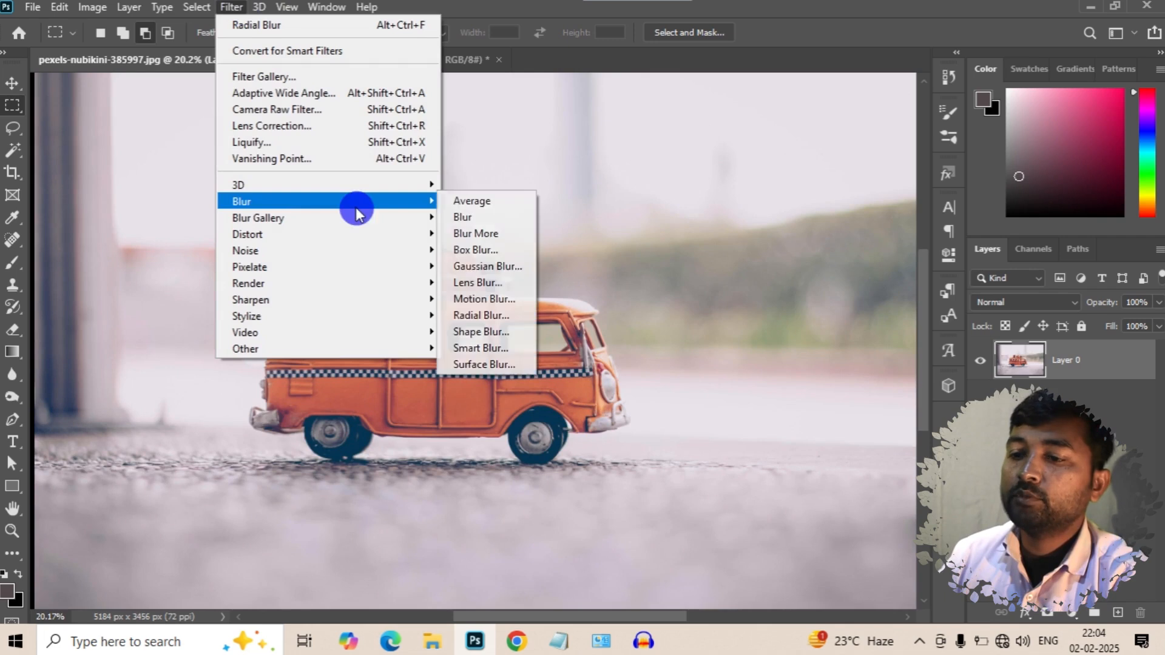
click(483, 315)
click(630, 274)
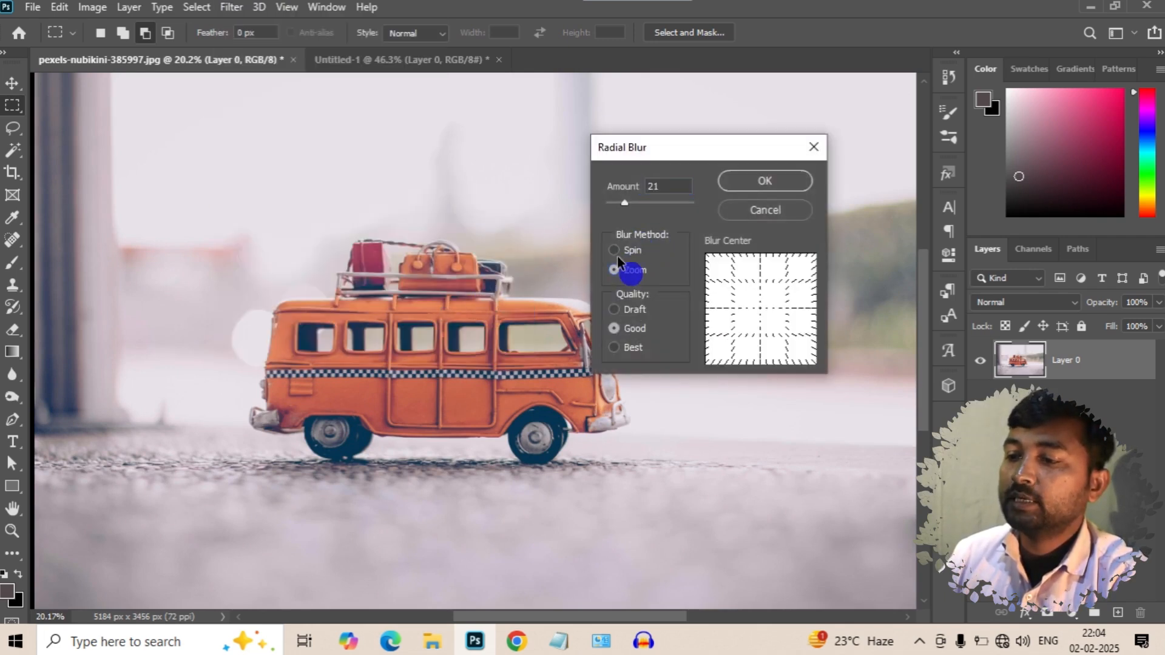
click(765, 179)
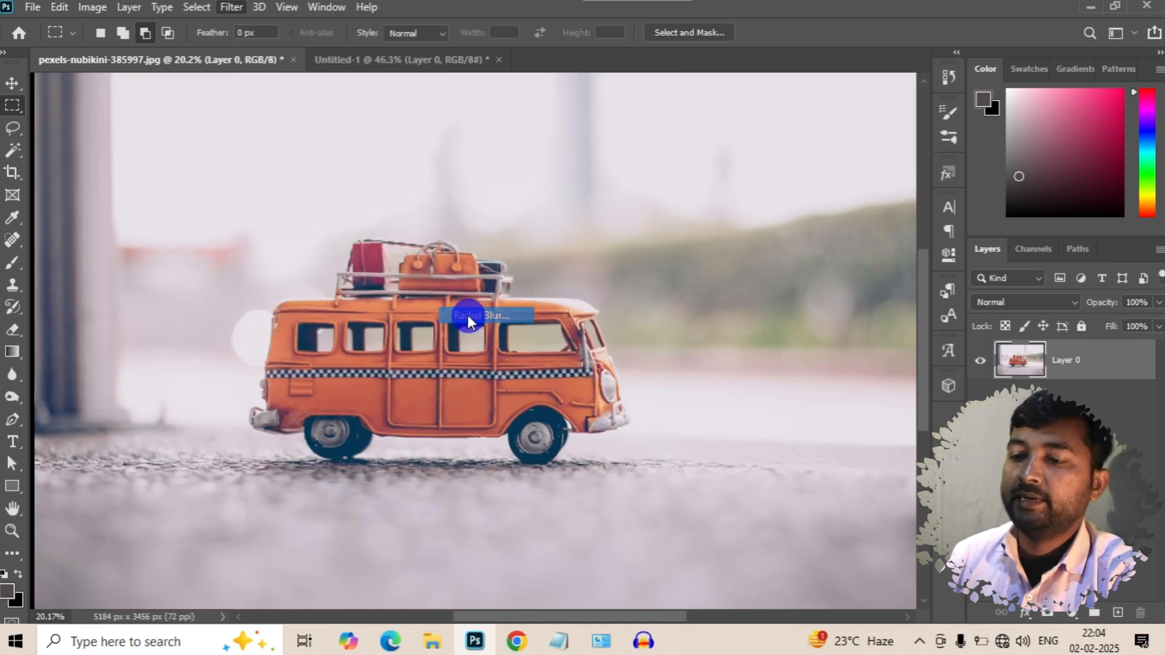
click(467, 315)
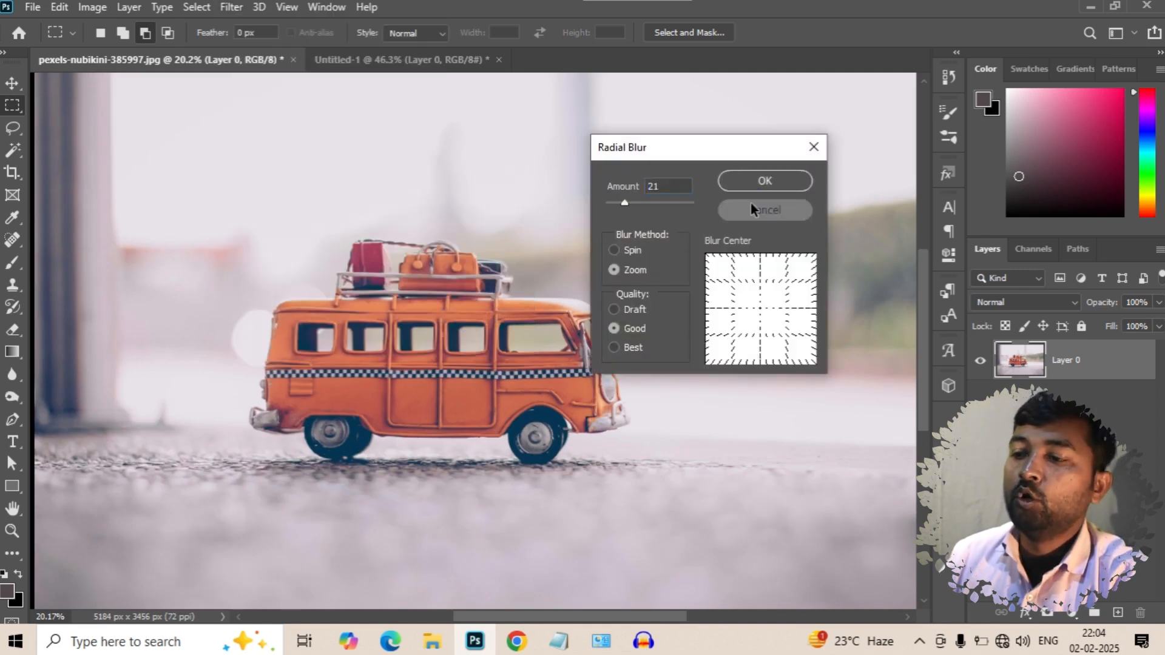
click(752, 210)
click(230, 8)
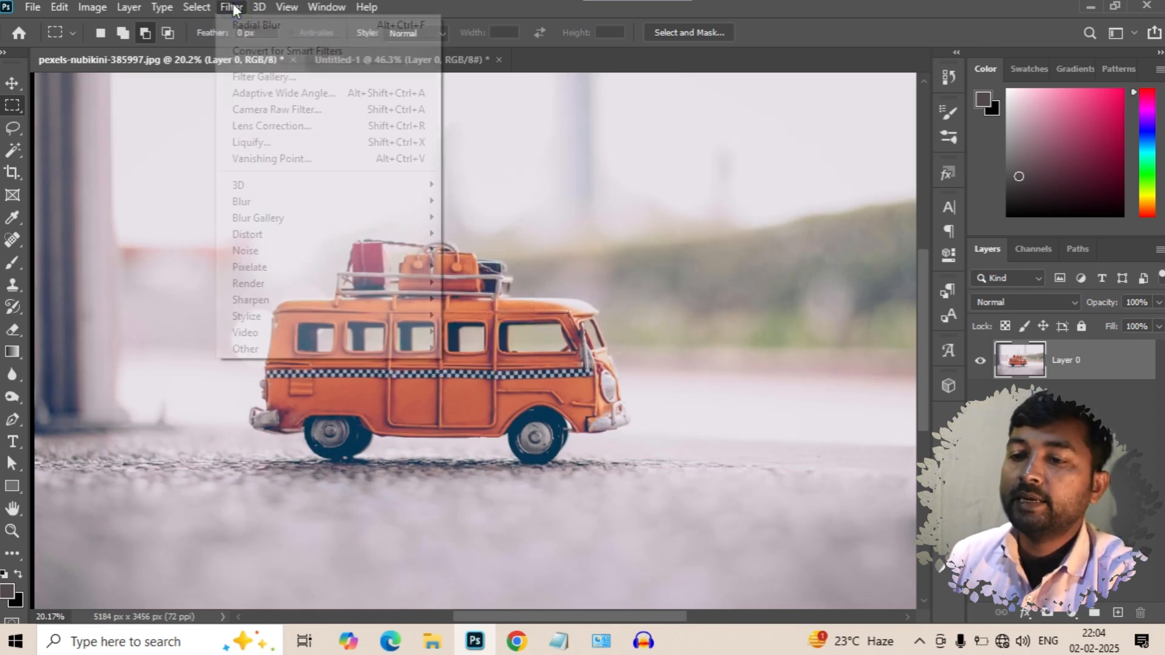
mouse_move(342, 209)
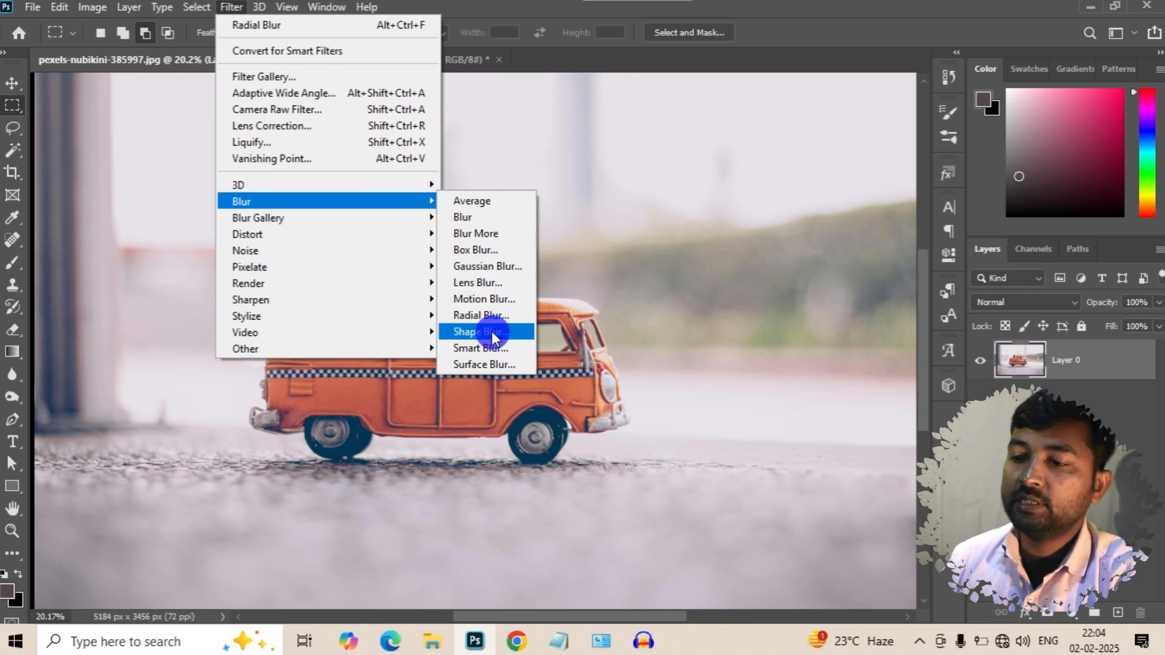
click(624, 142)
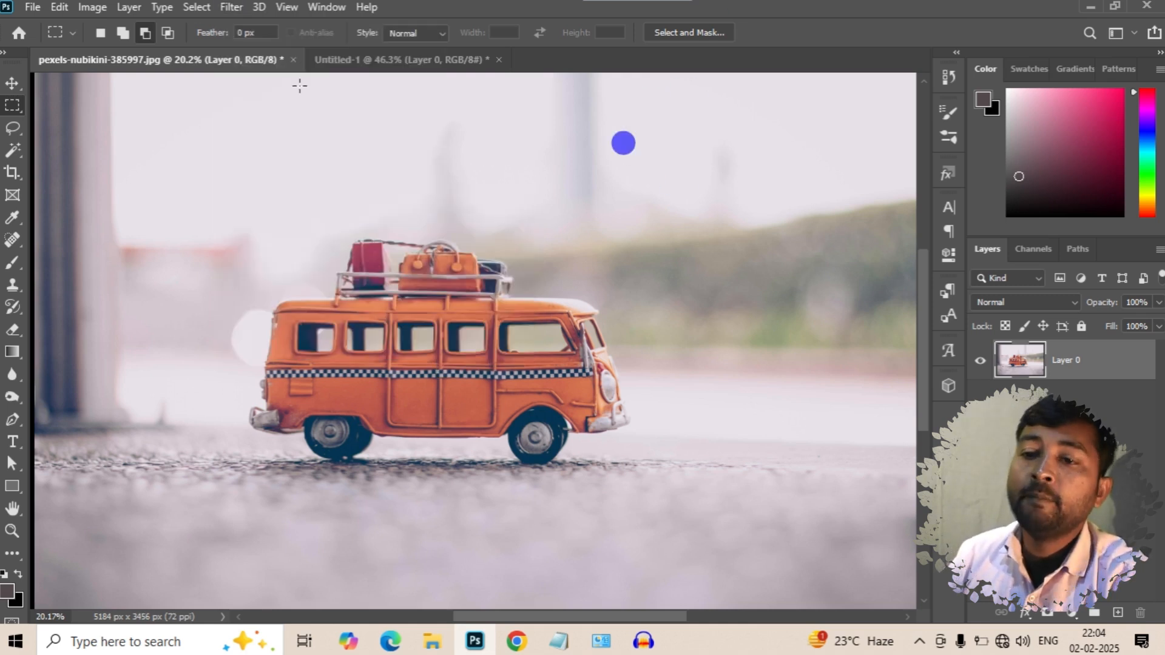
Switch to the Untitled-1 document, remove its cyan rectangle, and draw a rectangle about 271 by 286 px near the canvas's upper-left corner.
click(346, 58)
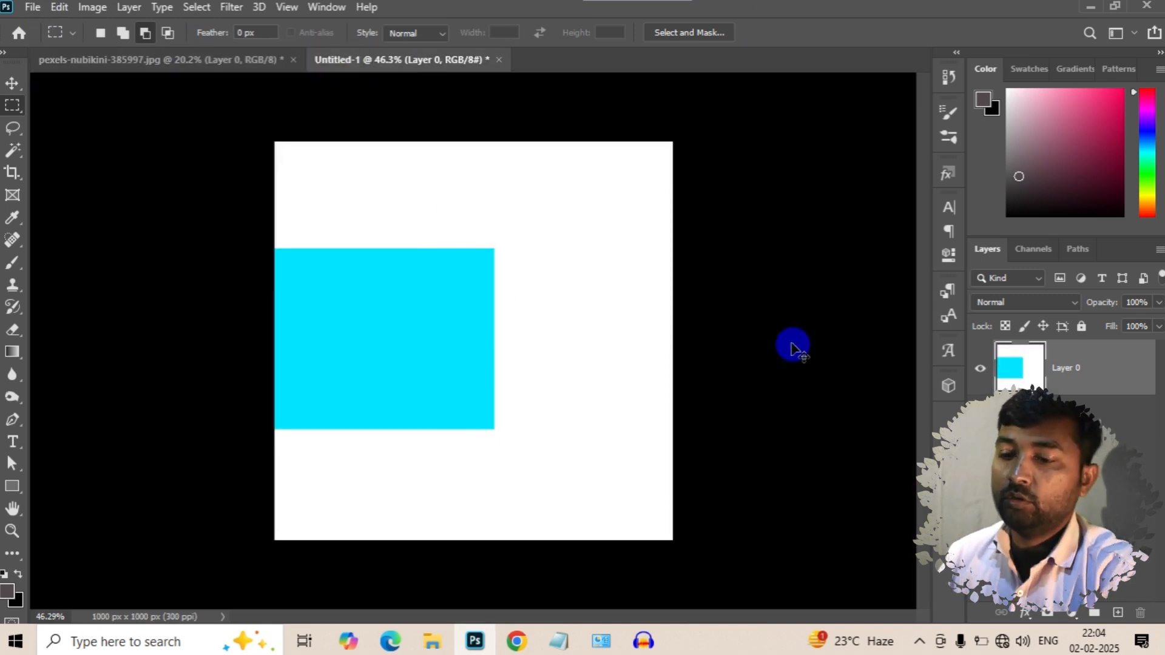
key(ctrl+z)
key(u)
drag(281, 151, 392, 268)
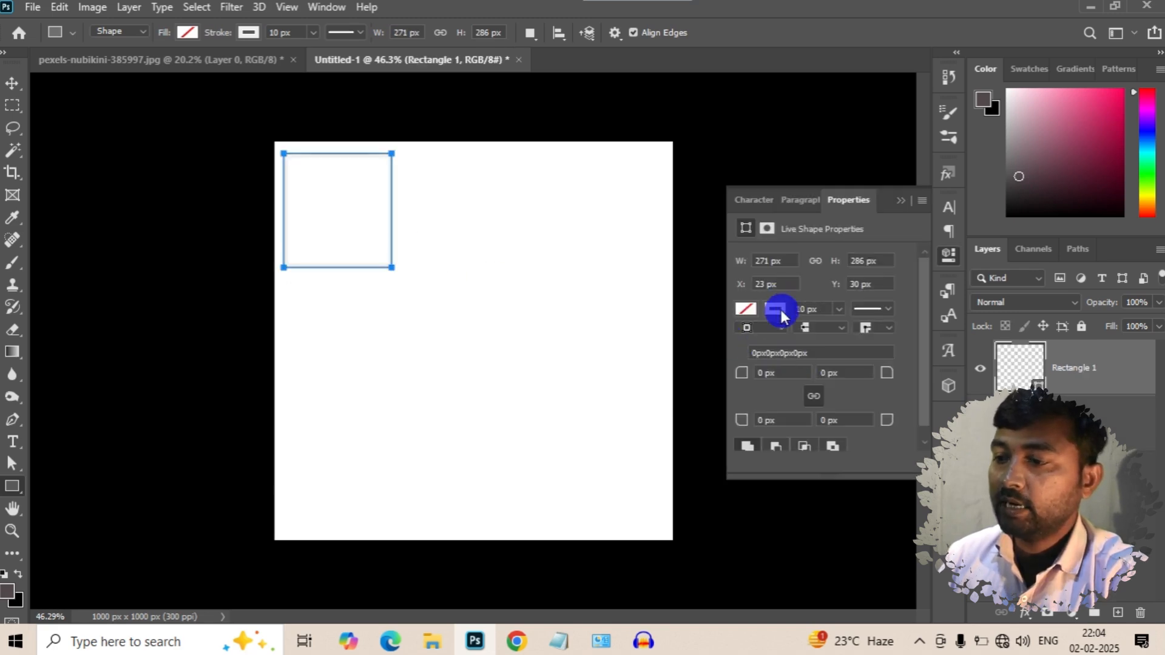
Remove the rectangle's stroke and fill it with black.
click(778, 311)
click(752, 342)
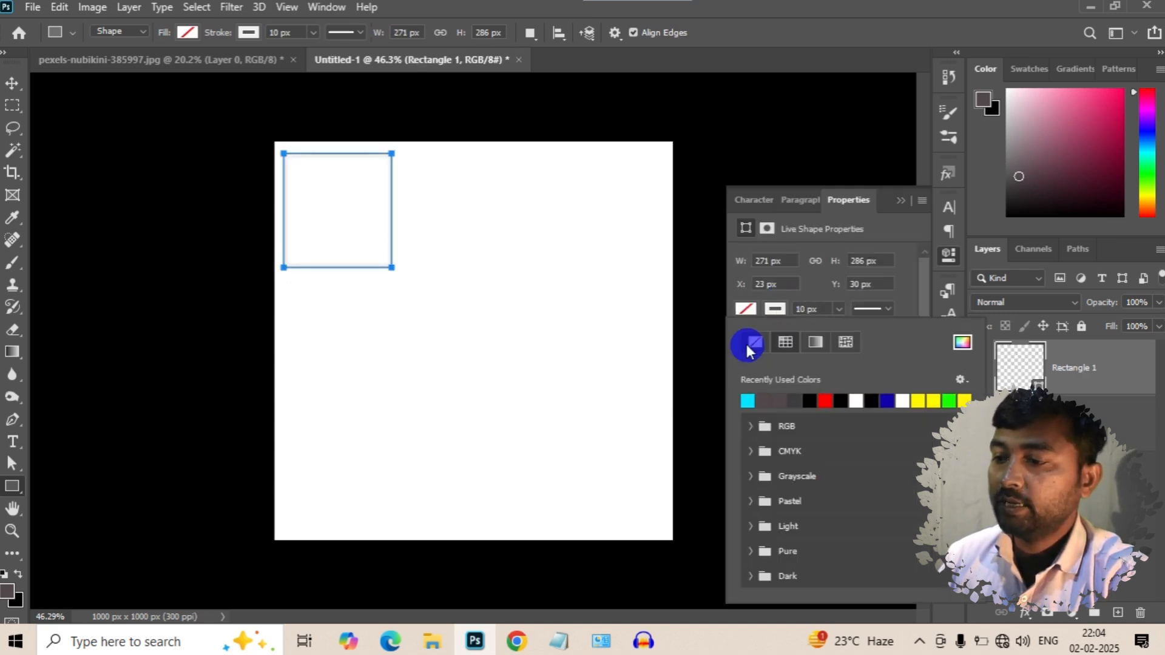
click(752, 311)
click(810, 400)
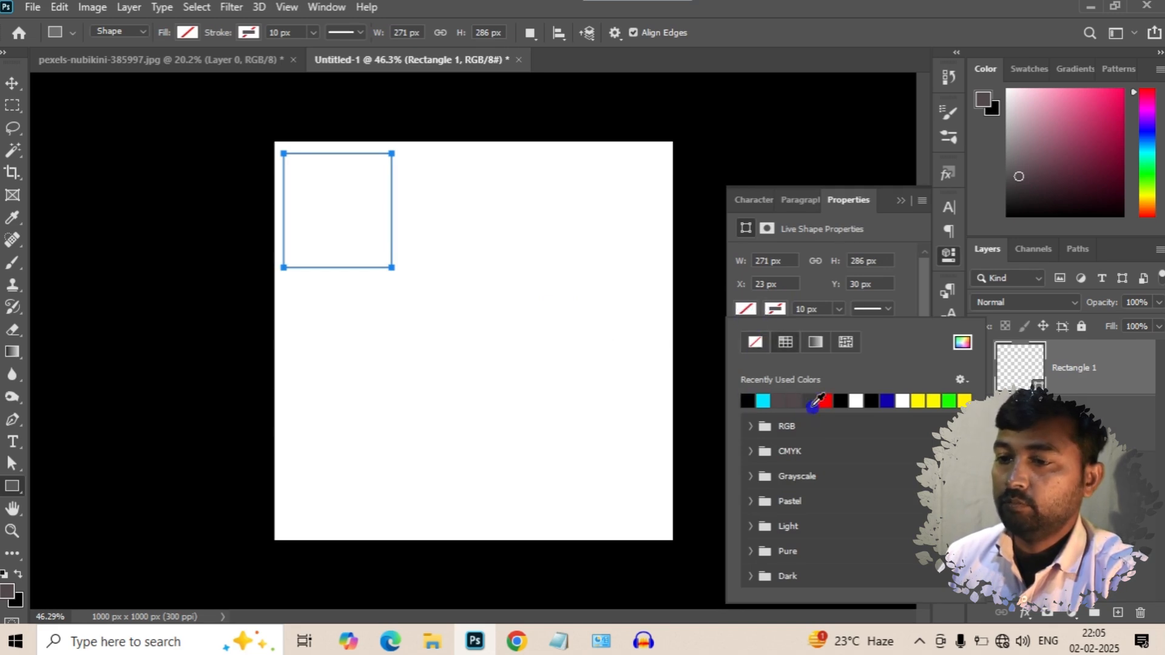
click(901, 201)
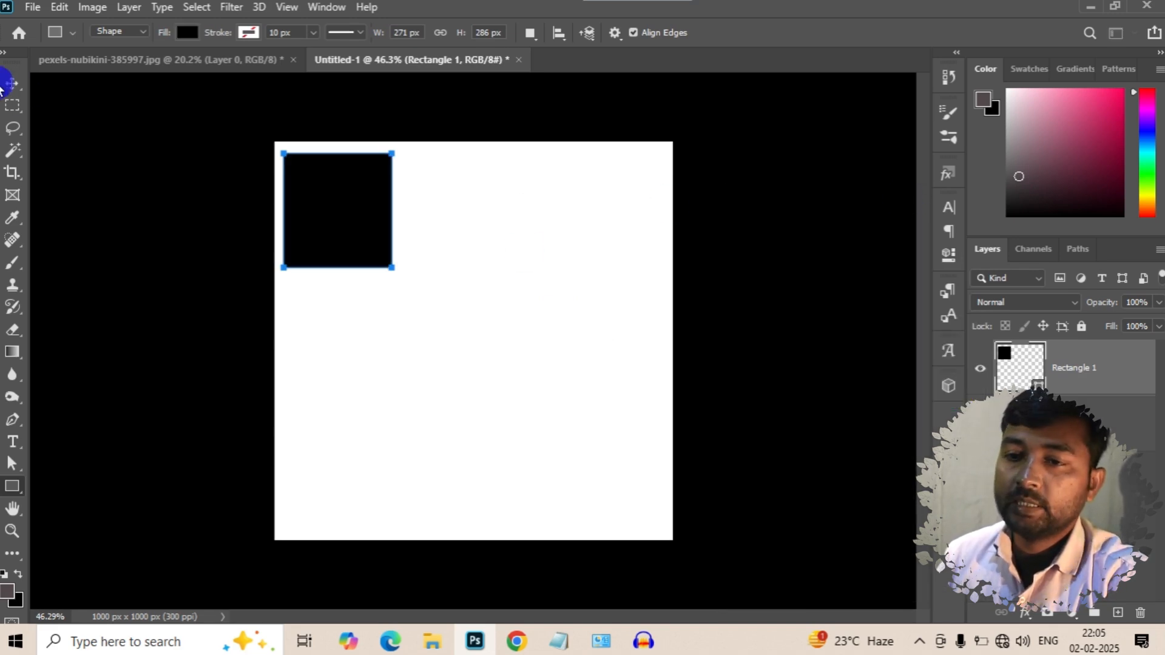
Duplicate the black rectangle repeatedly, placing the copies corner to corner in a checkerboard of three rows.
click(13, 84)
click(364, 194)
drag(364, 194, 478, 299)
drag(449, 315, 556, 202)
drag(553, 210, 662, 323)
drag(455, 325, 599, 437)
Merge the rectangle layers into one, shift the checkerboard to the canvas's left edge, and deselect it.
shift+click(1092, 520)
key(ctrl+e)
drag(438, 304, 429, 304)
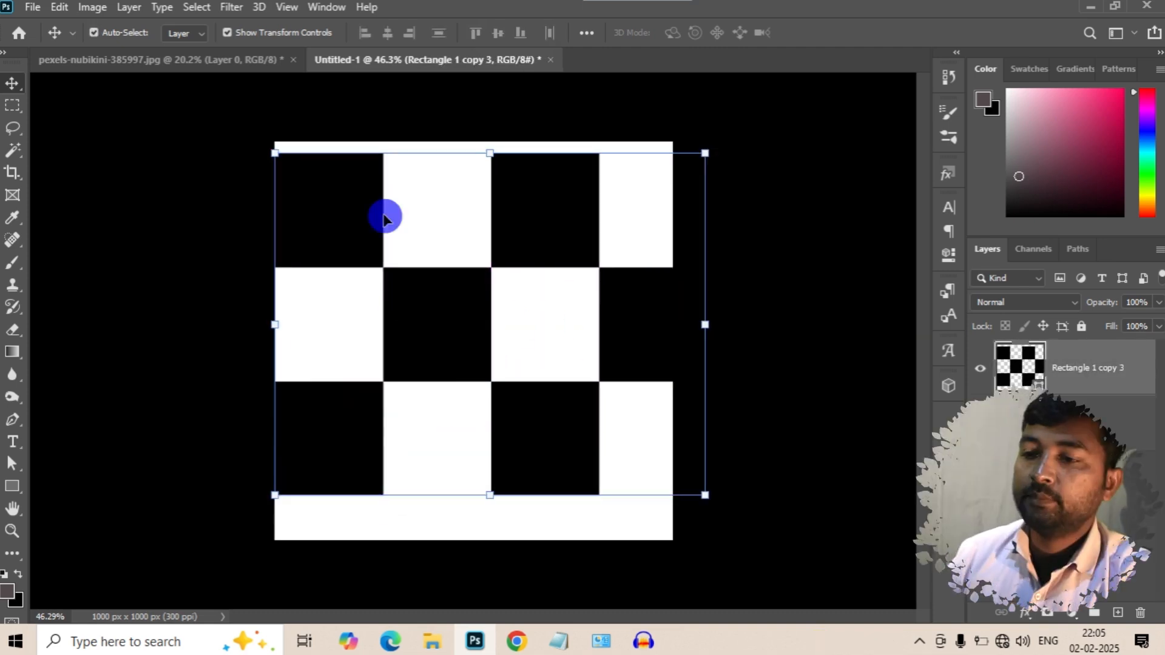
click(172, 194)
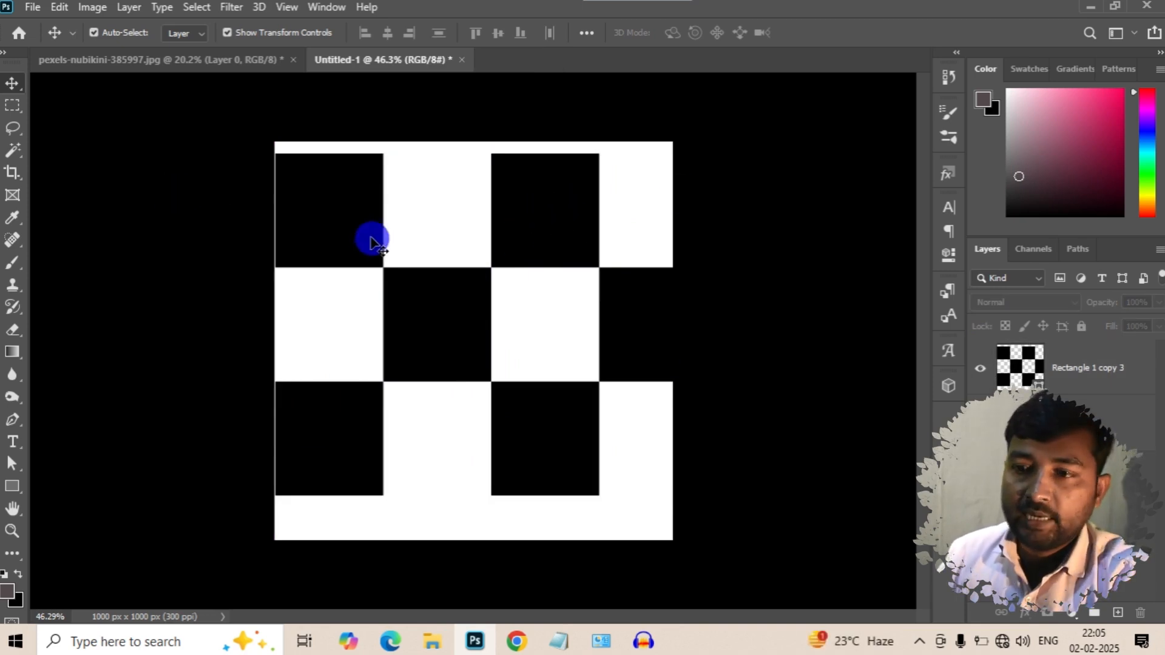
Open Shape Blur on the merged checkerboard layer, converting the layer to a Smart Object.
click(1127, 376)
click(231, 7)
mouse_move(313, 202)
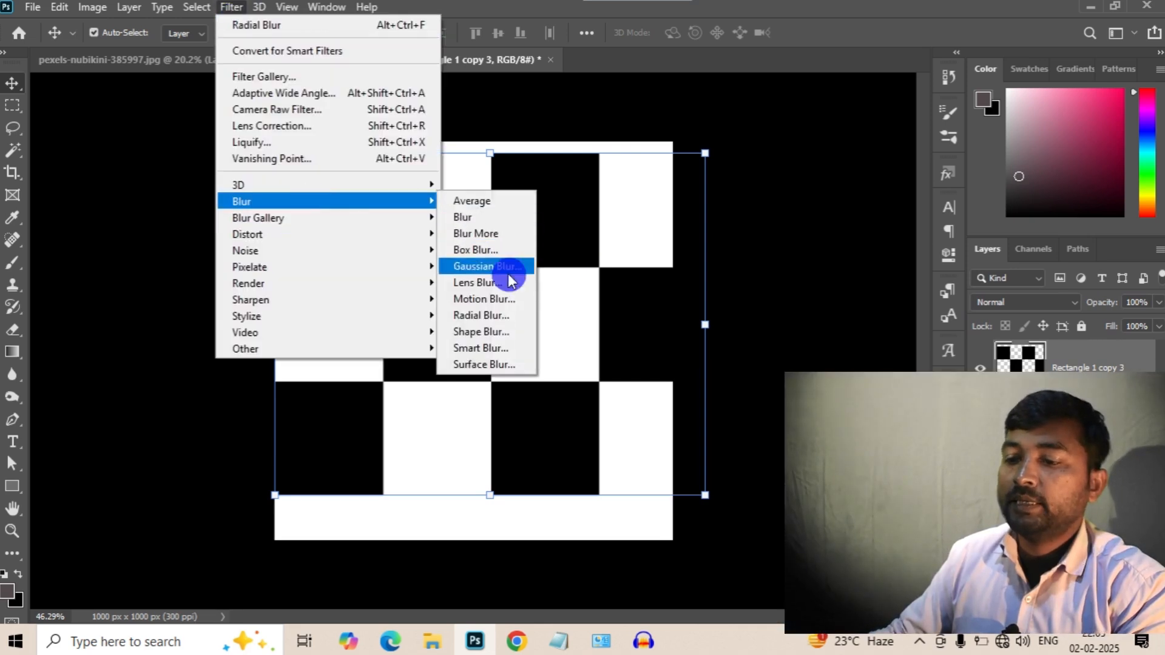
click(502, 332)
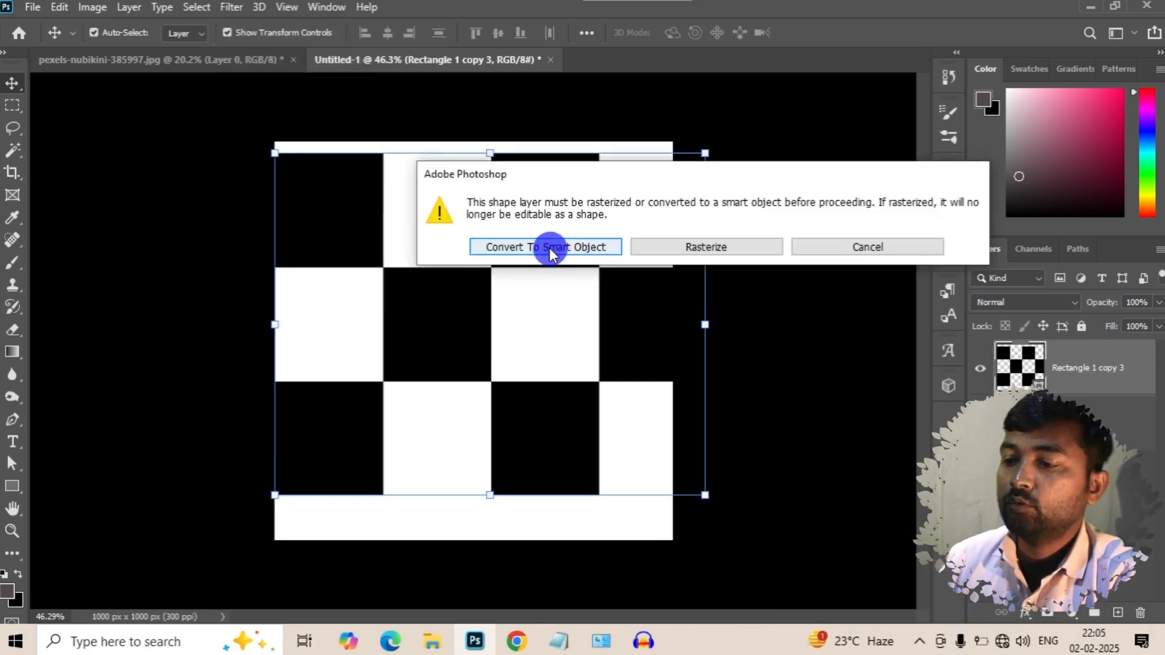
click(550, 247)
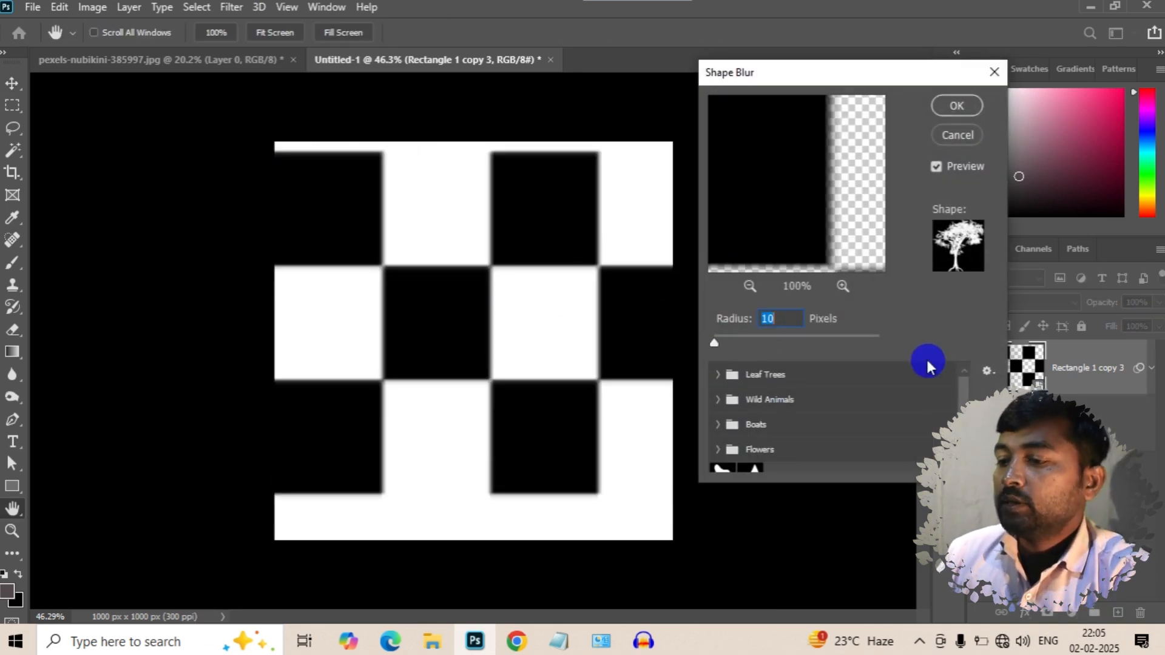
Try the palm tree shape from Leaf Trees at radii of 93 and 41 pixels, and inspect the blurred corners in the preview.
drag(719, 339, 728, 338)
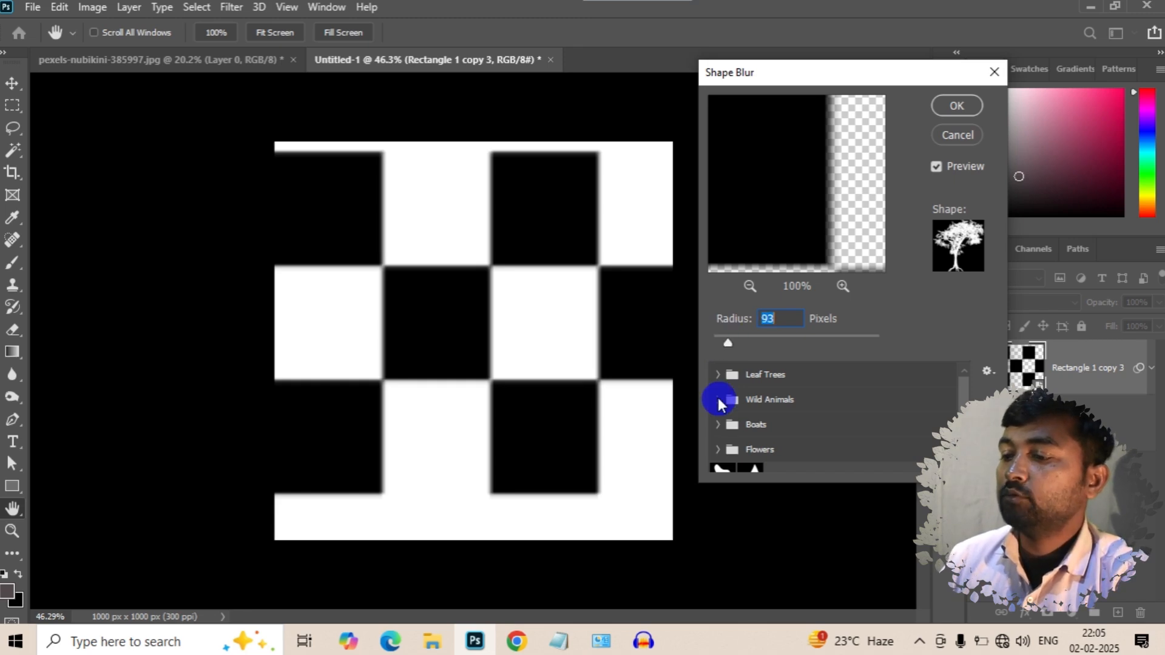
click(718, 374)
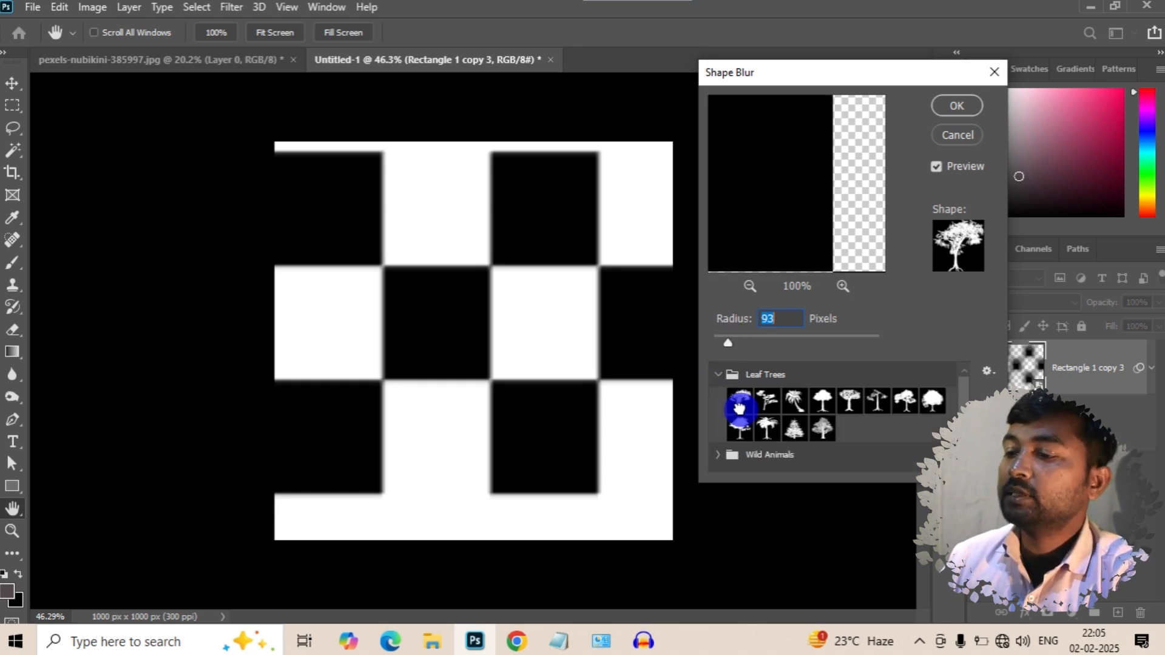
click(793, 400)
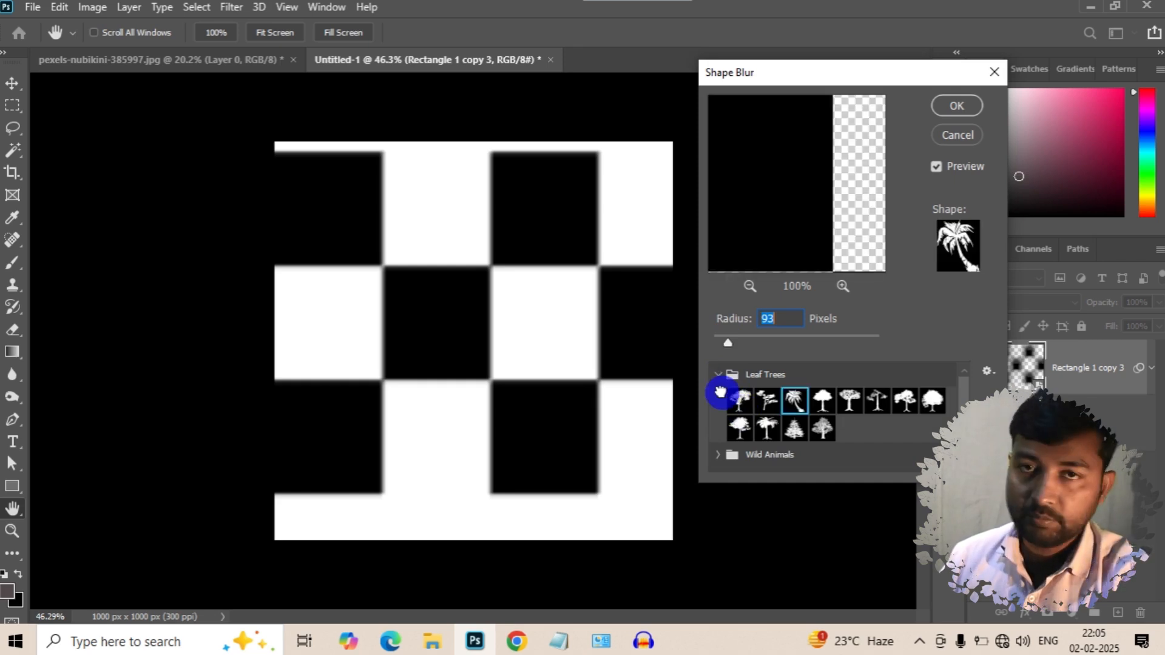
click(718, 374)
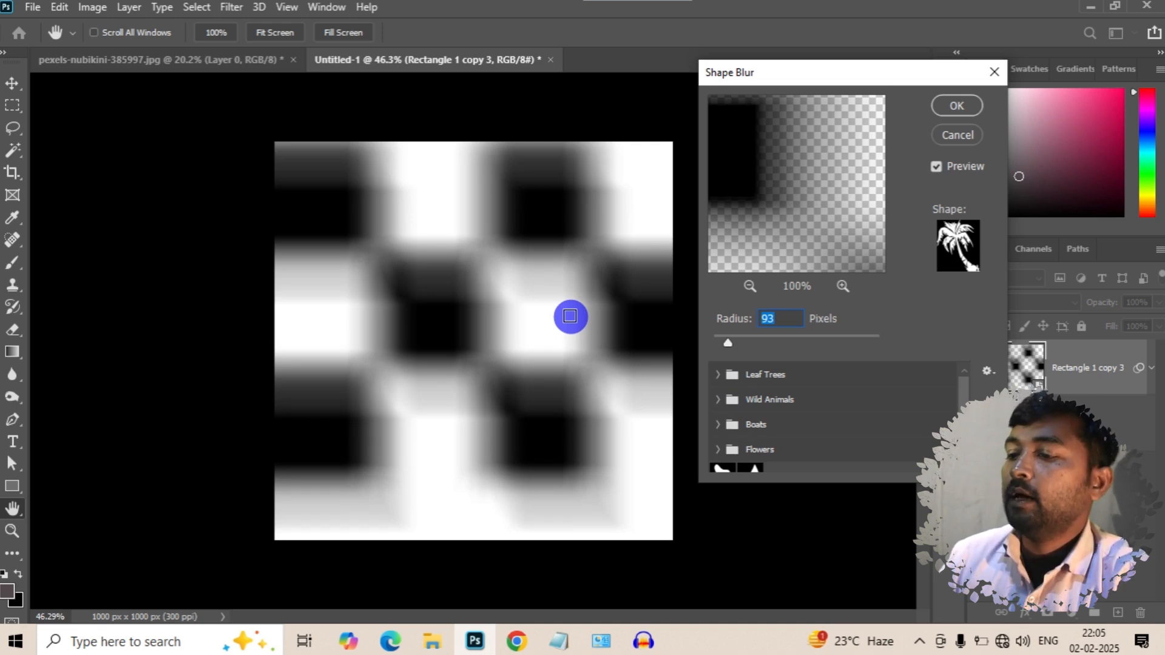
drag(727, 341, 719, 340)
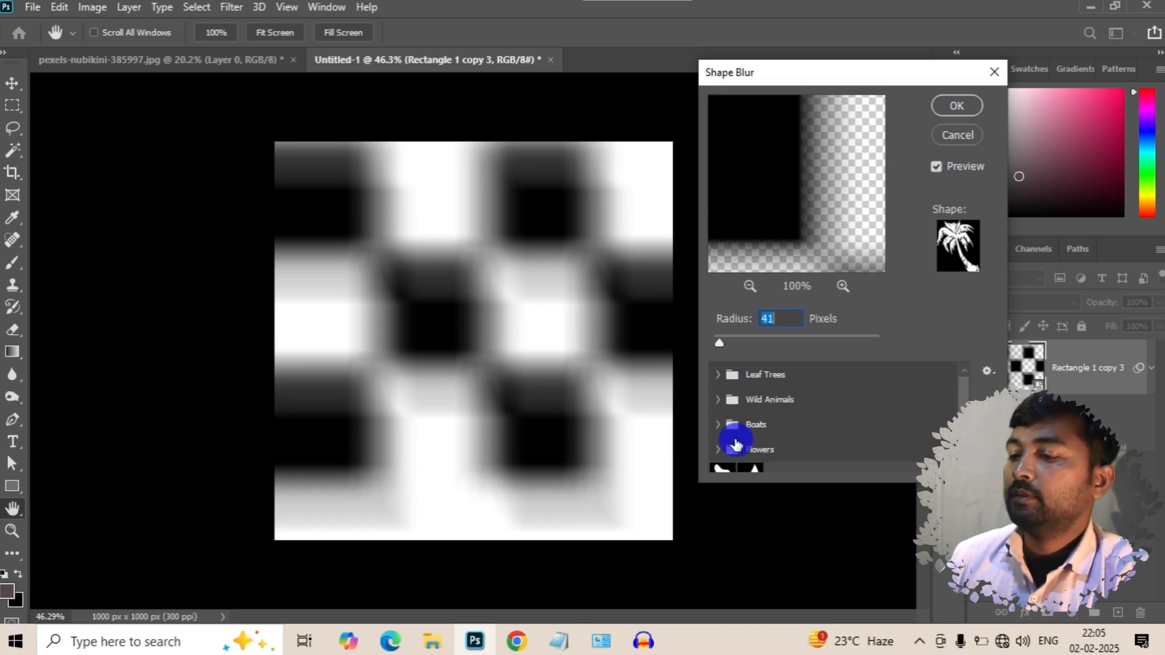
drag(816, 216, 787, 137)
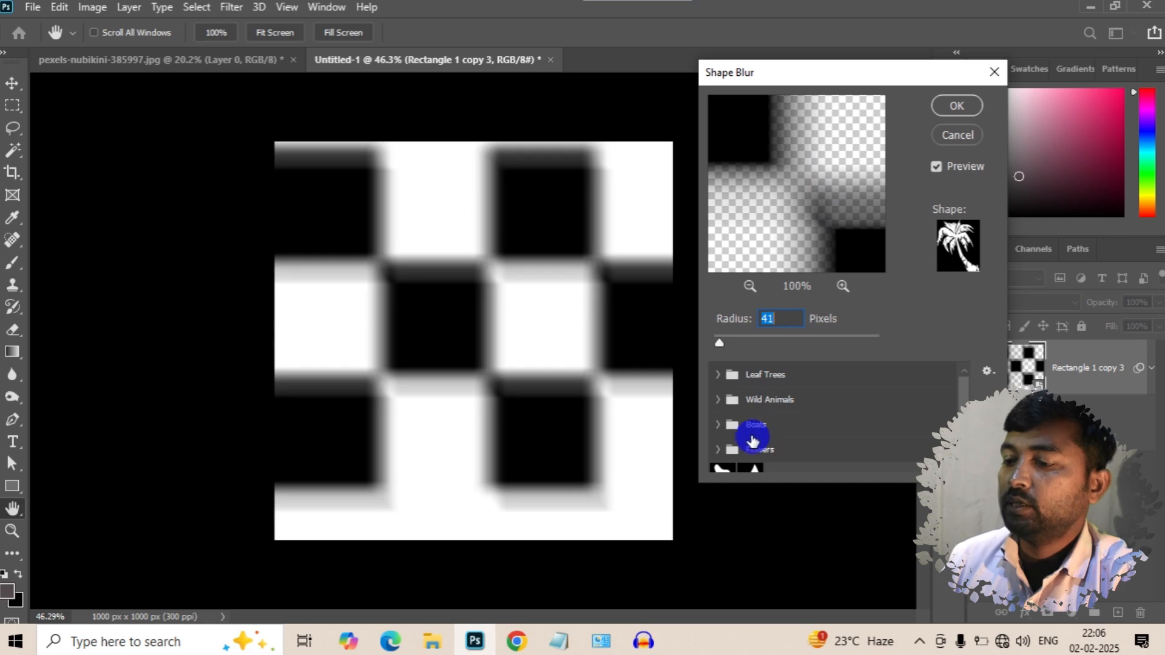
Try the ungrouped angular shape at radii of 41 and 67 pixels, and the rounded blob shape at 67 pixels.
scroll(753, 440, down, 1)
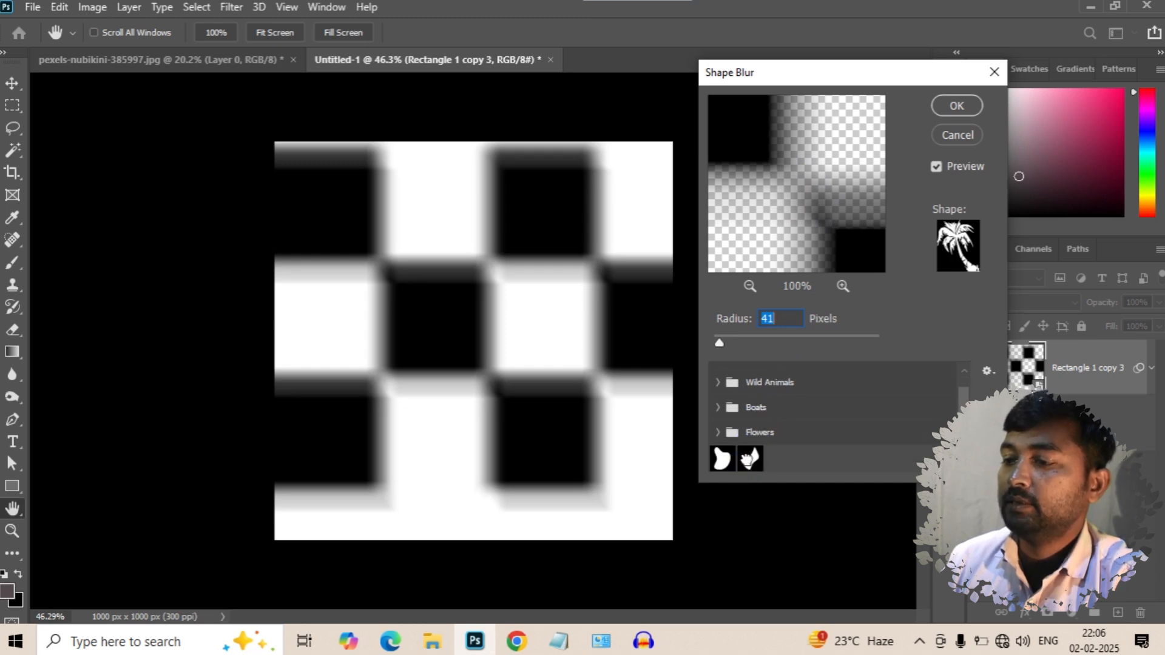
click(749, 459)
drag(792, 186, 803, 191)
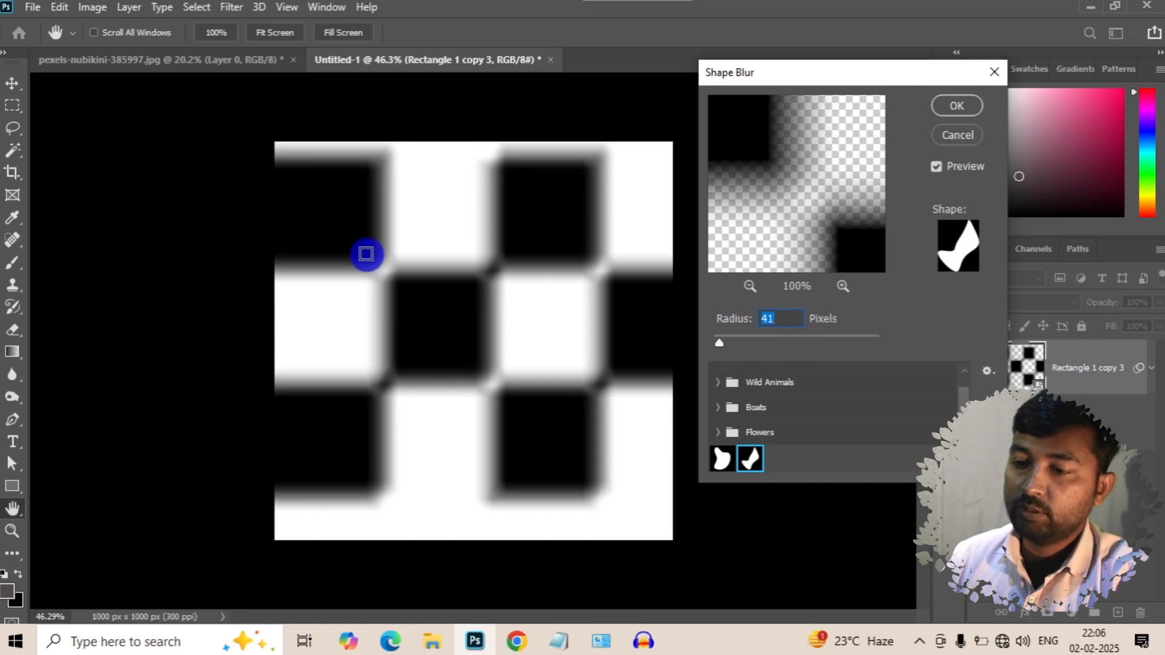
click(723, 341)
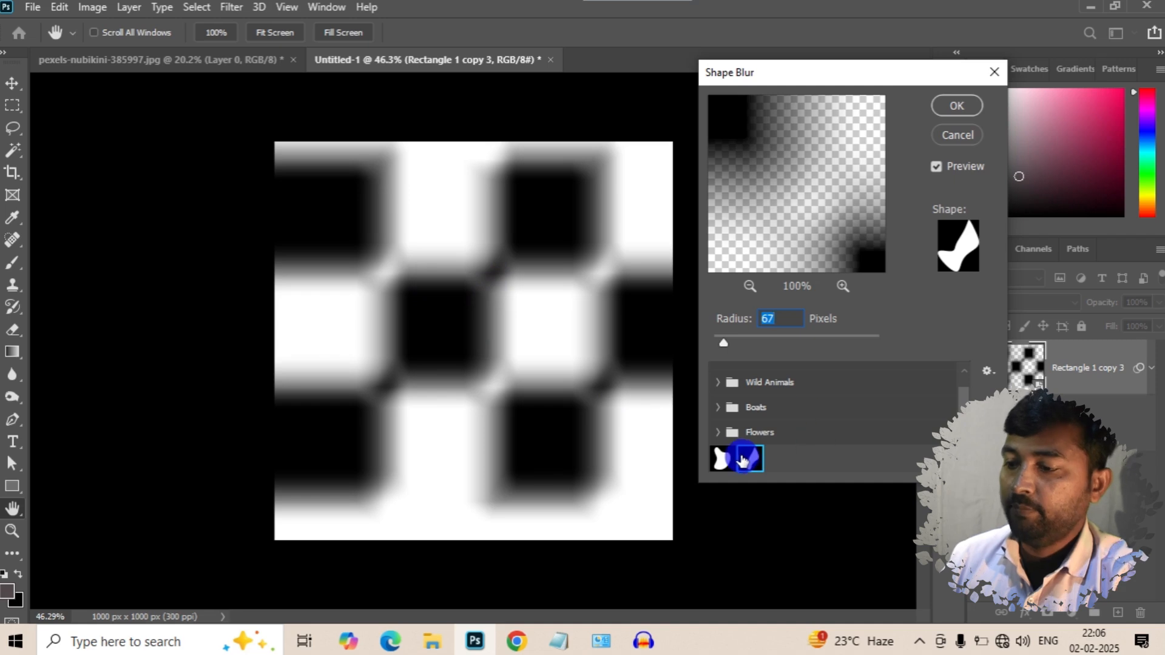
click(723, 459)
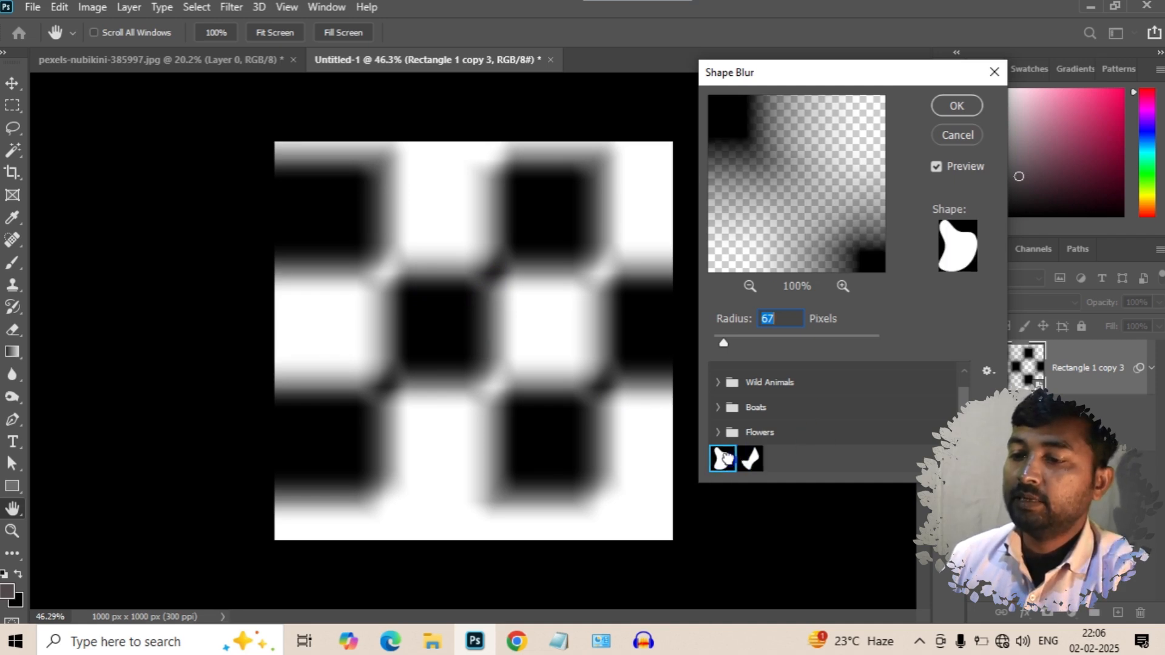
Try the motorboat-like shape from Boats in Shape Blur and raise the radius to 82 pixels.
click(719, 407)
click(444, 298)
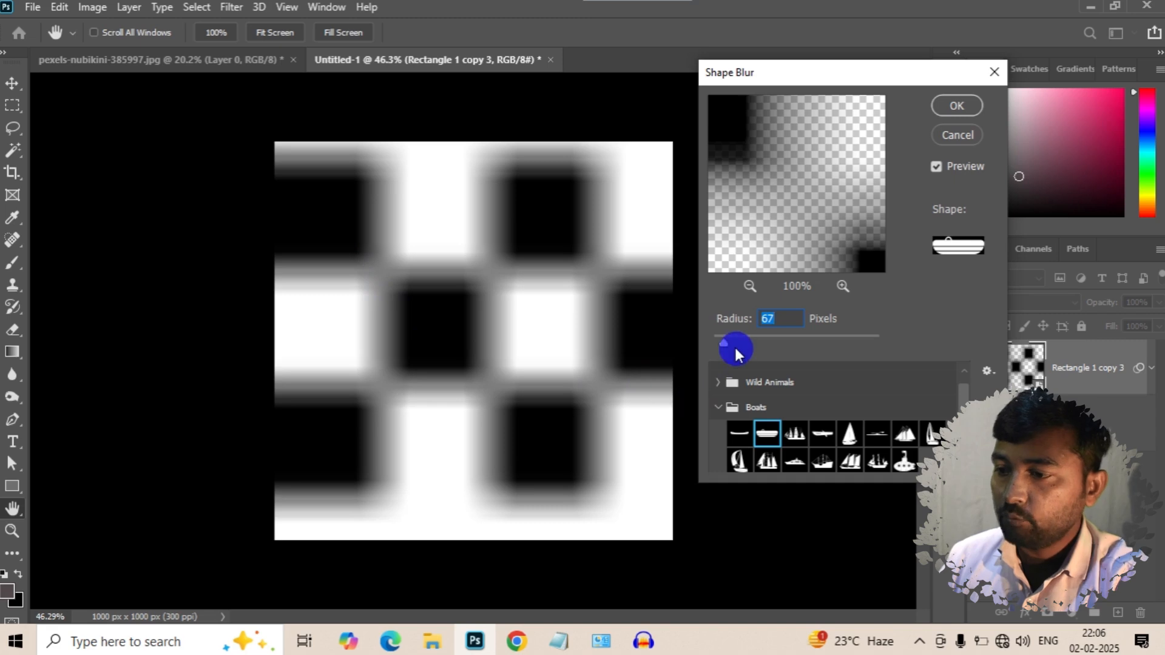
drag(725, 339, 727, 340)
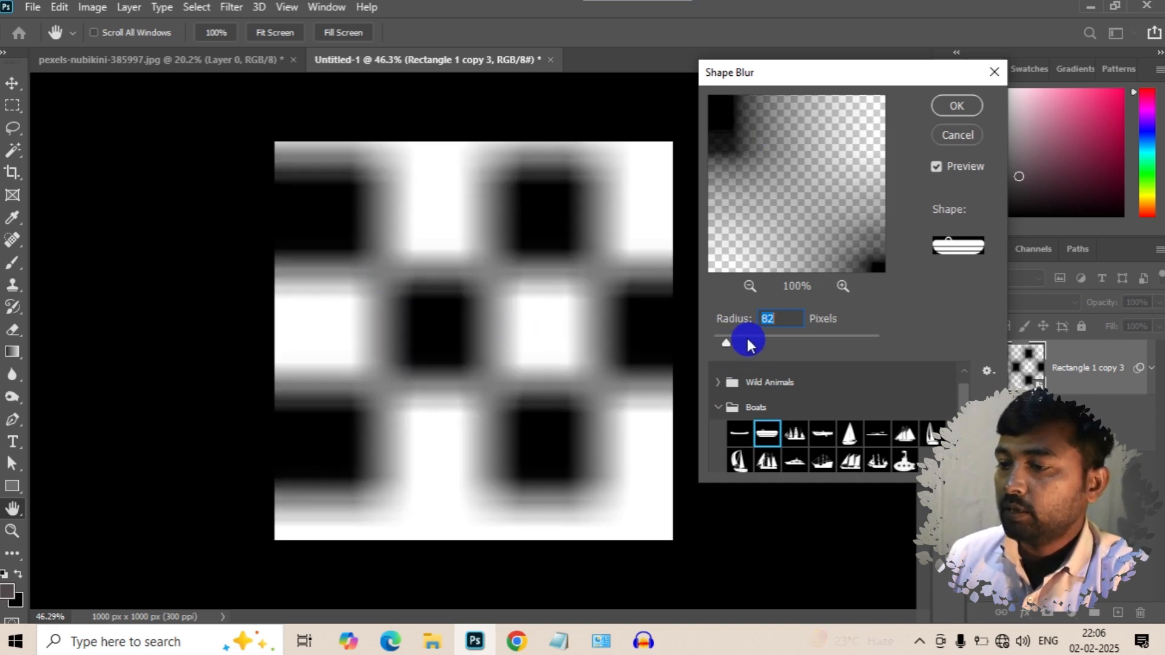
Try the first big-cat shape from Wild Animals at a radius of 82 pixels.
click(722, 382)
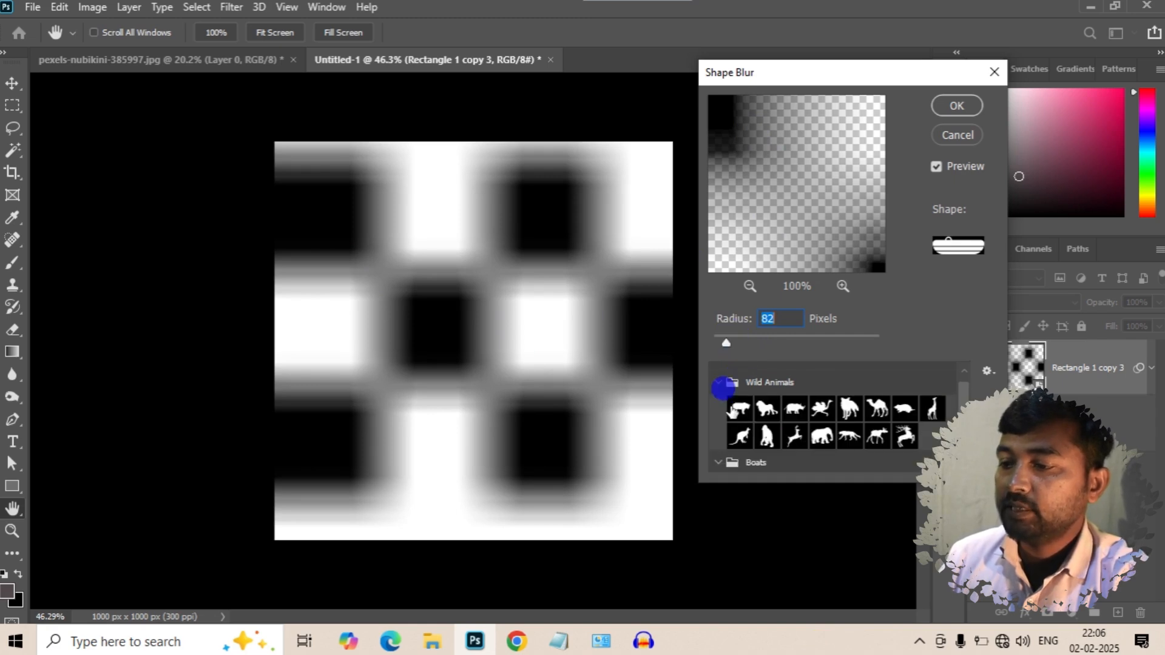
click(736, 410)
click(740, 409)
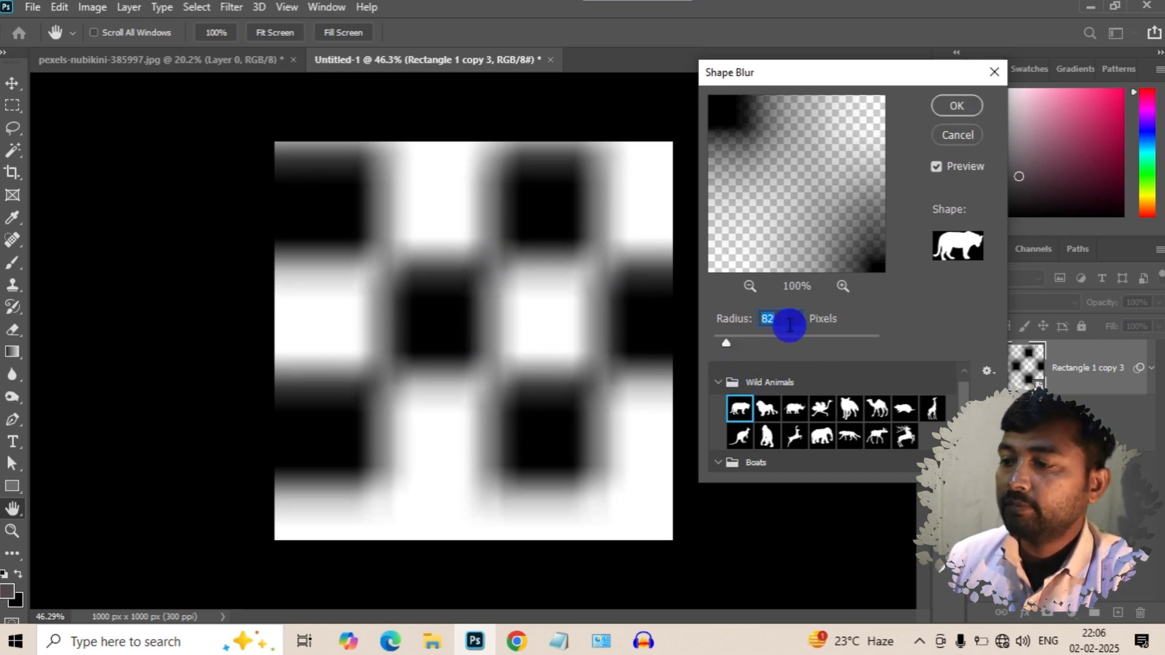
Choose the five-petal blossom shape from Flowers, apply Shape Blur at 82 pixels, and switch to the Move tool.
click(718, 383)
click(720, 408)
click(718, 433)
click(789, 460)
scroll(789, 449, down, 1)
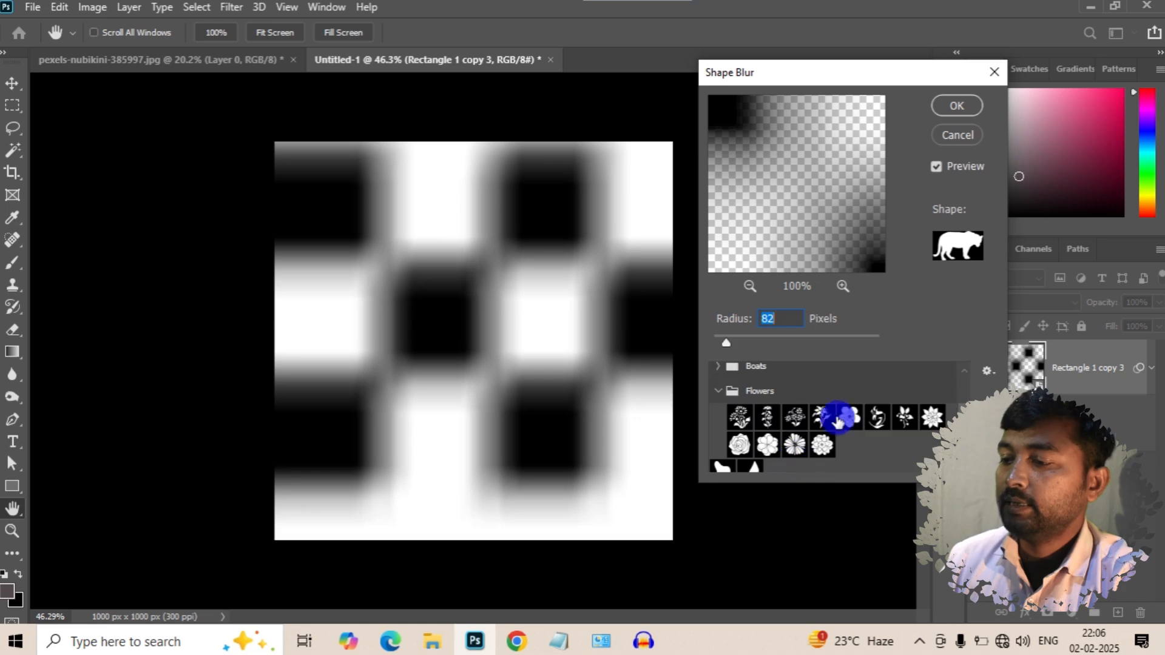
click(850, 417)
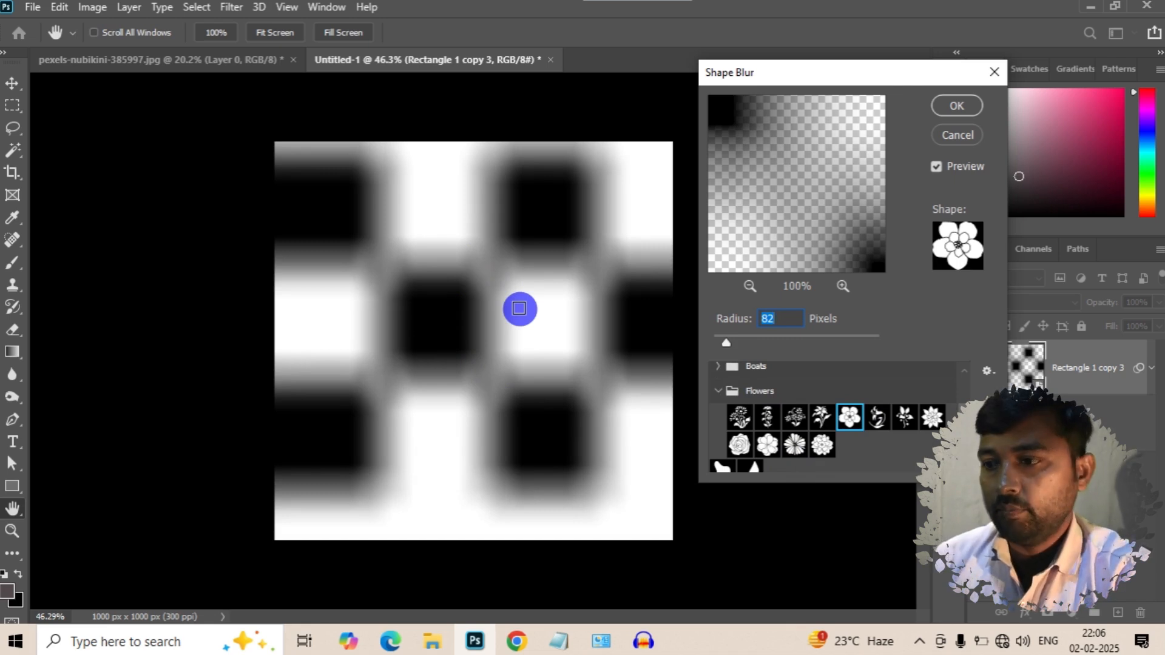
click(964, 114)
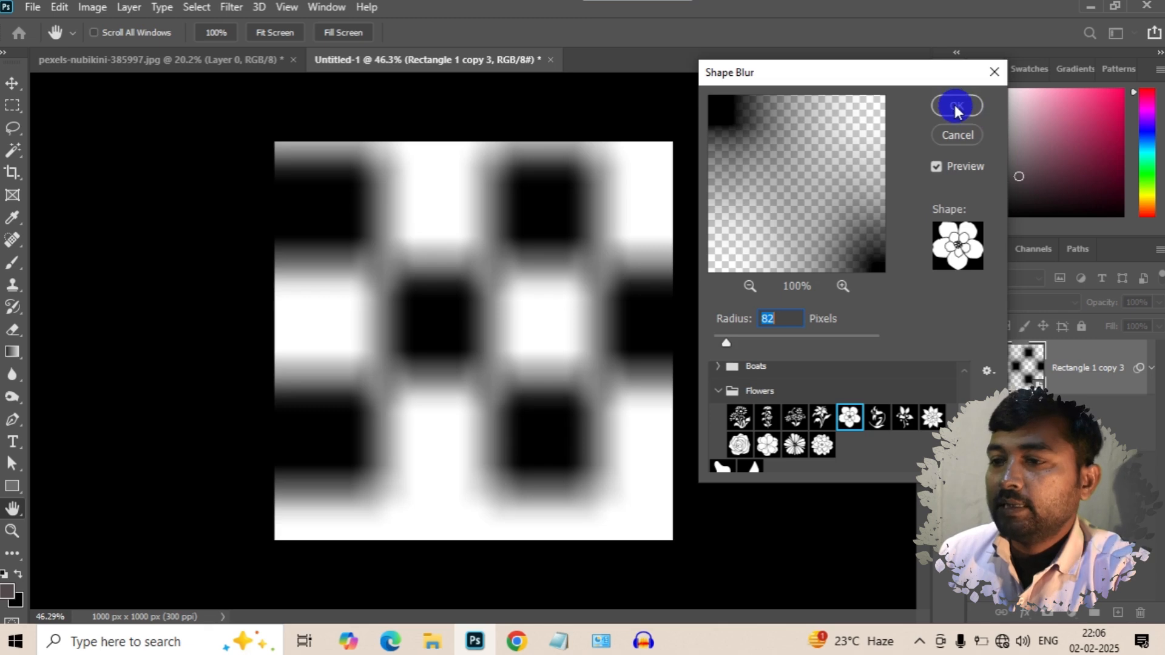
key(v)
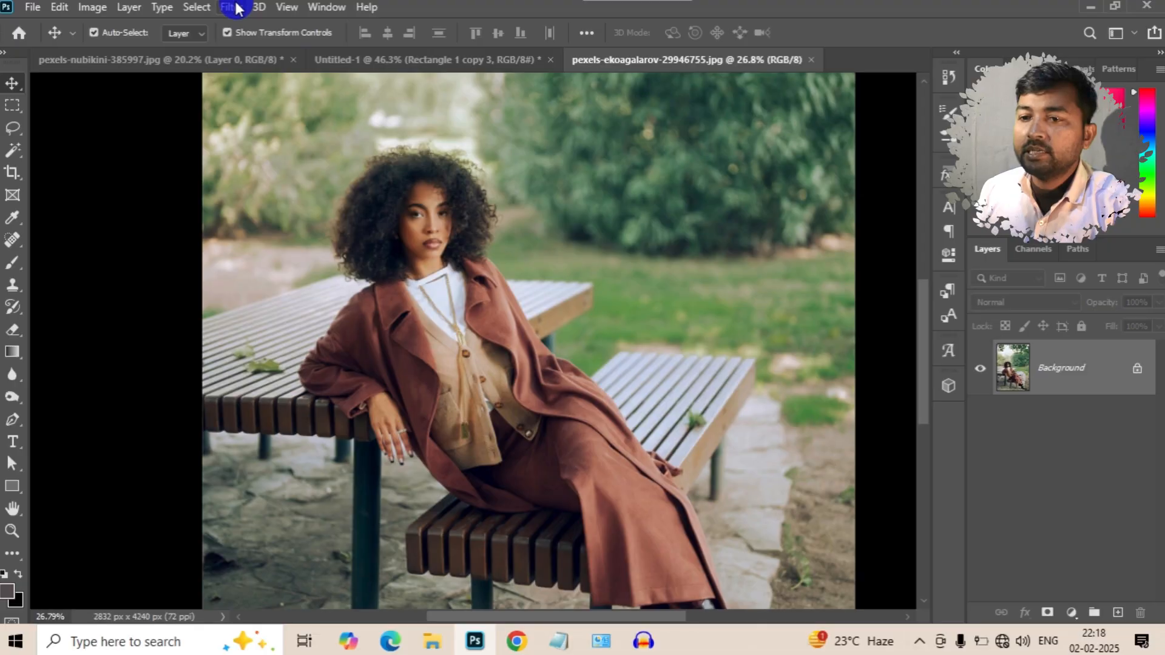
Open Smart Blur on the portrait photo and set the radius to 8.9 and the threshold to 84.0.
click(237, 7)
mouse_move(412, 201)
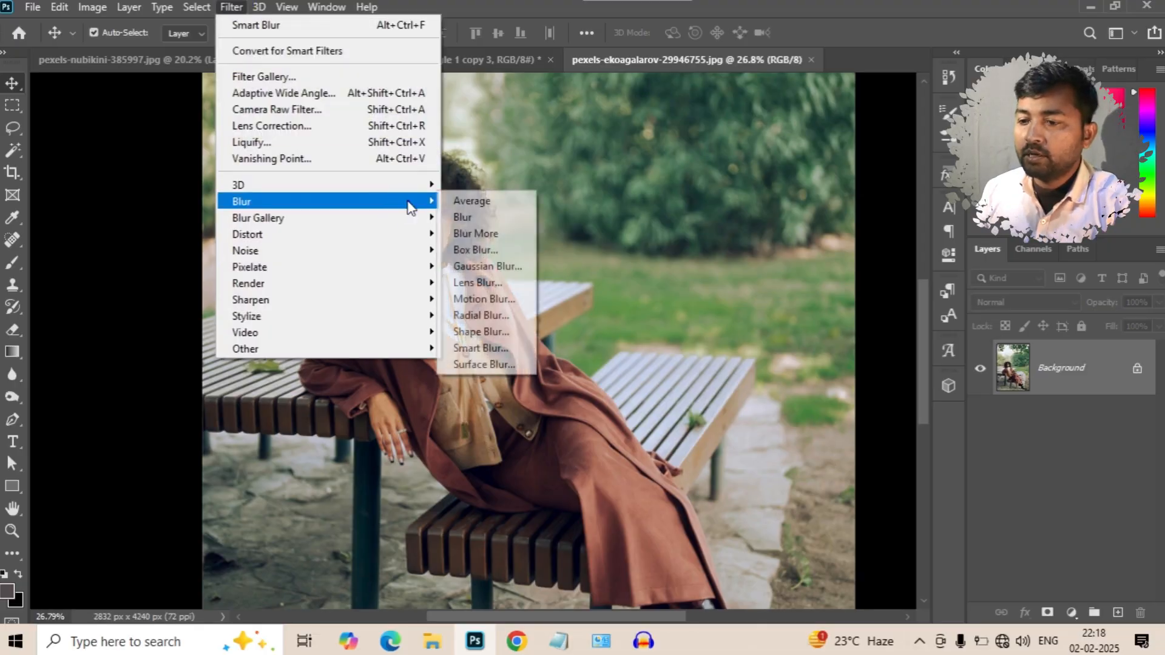
click(499, 349)
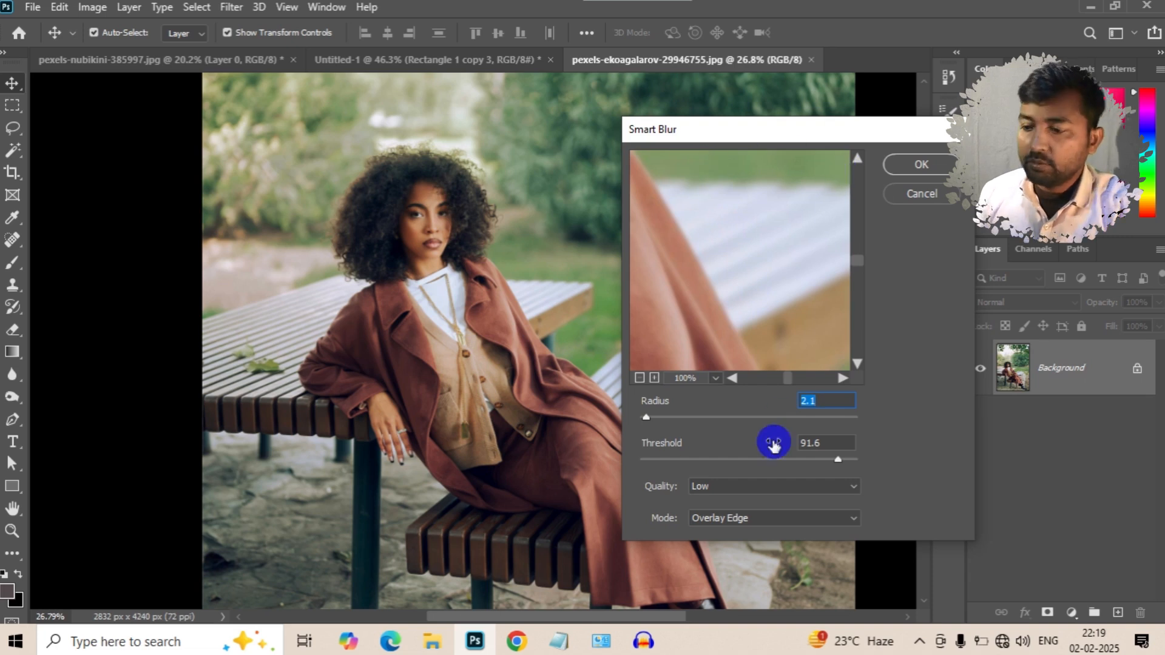
click(651, 424)
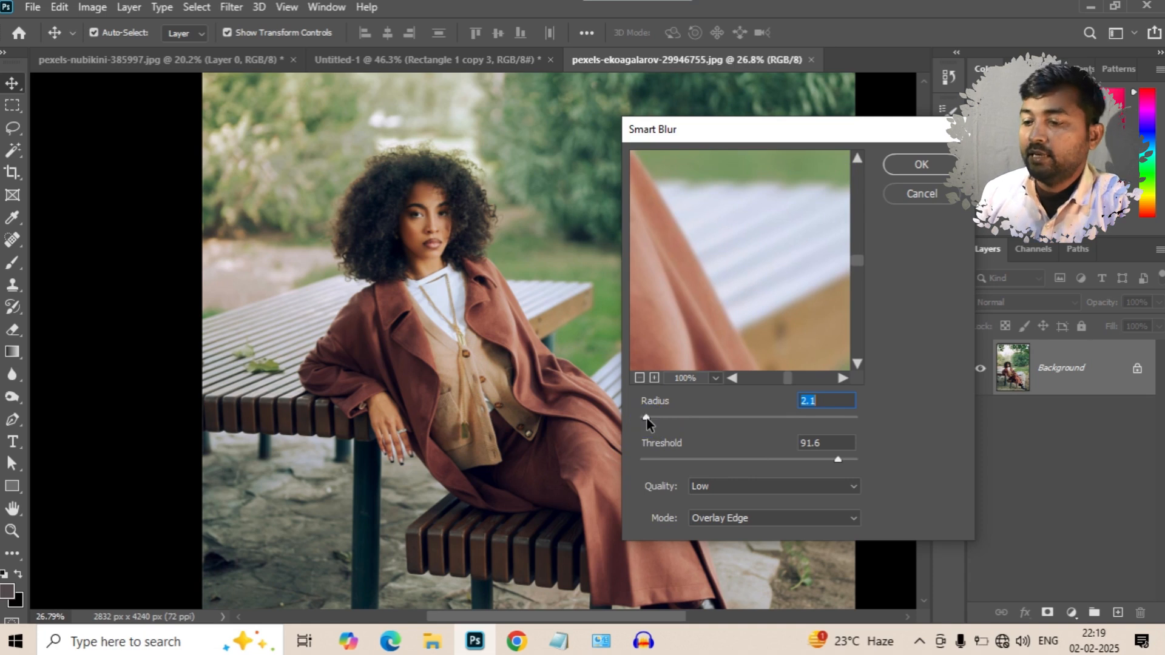
drag(649, 423, 661, 424)
mouse_move(836, 461)
mouse_down()
mouse_move(736, 462)
mouse_move(820, 473)
mouse_up()
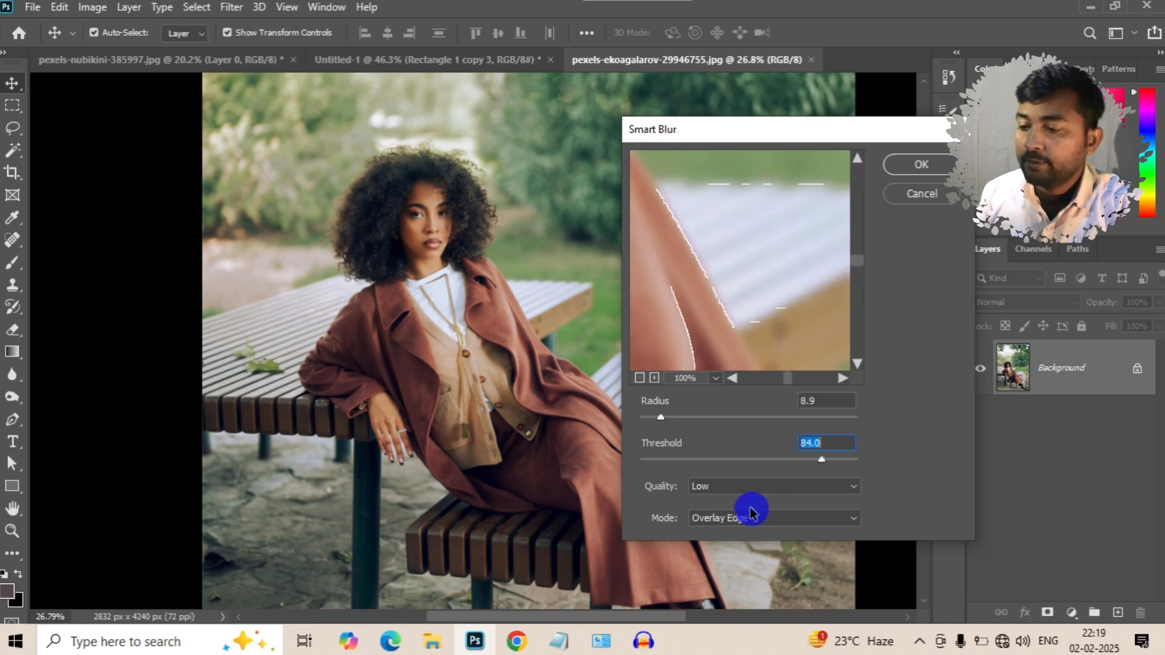
Set the Smart Blur quality to Medium and try the Normal, Edge Only and Overlay Edge modes.
click(711, 488)
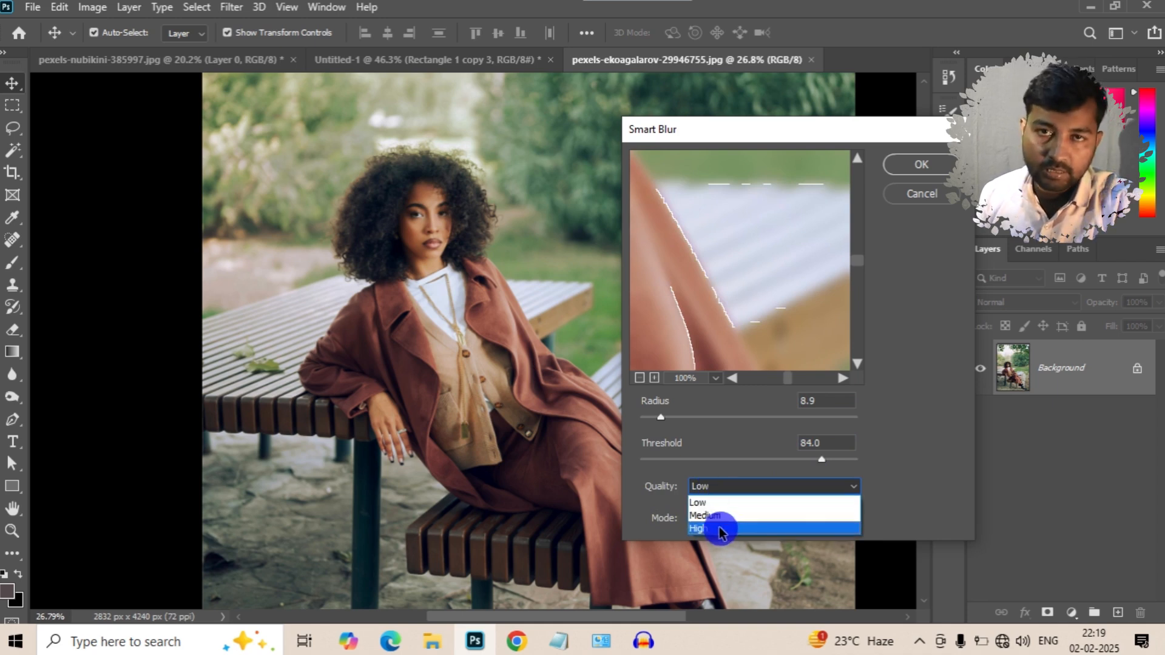
click(721, 516)
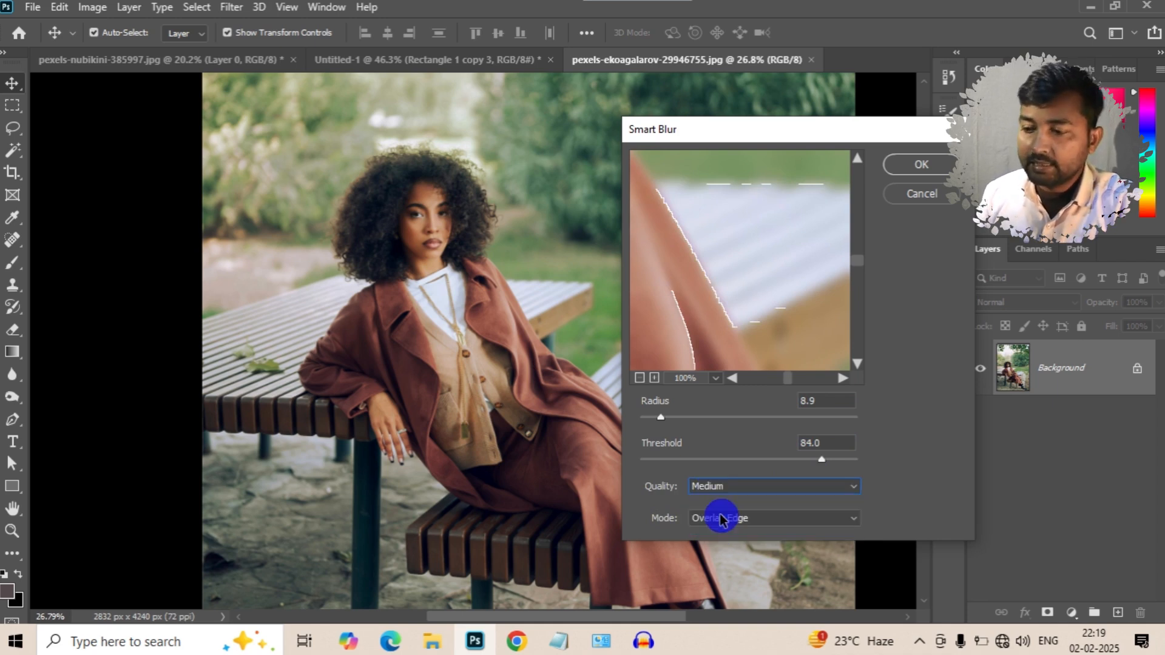
click(735, 525)
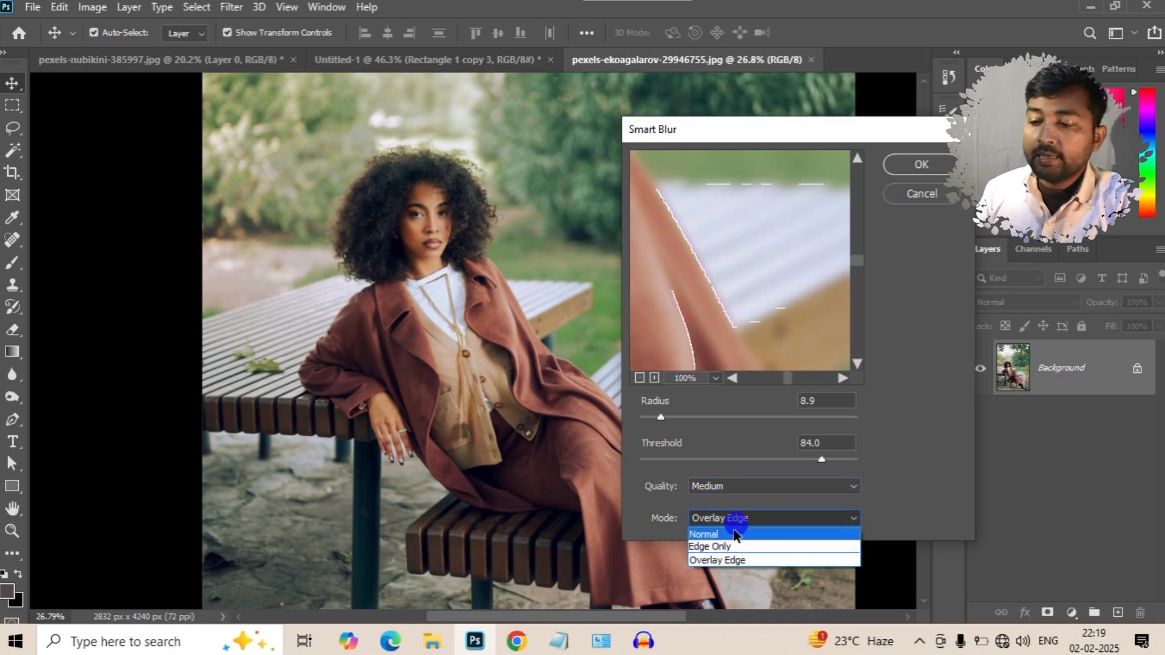
click(733, 532)
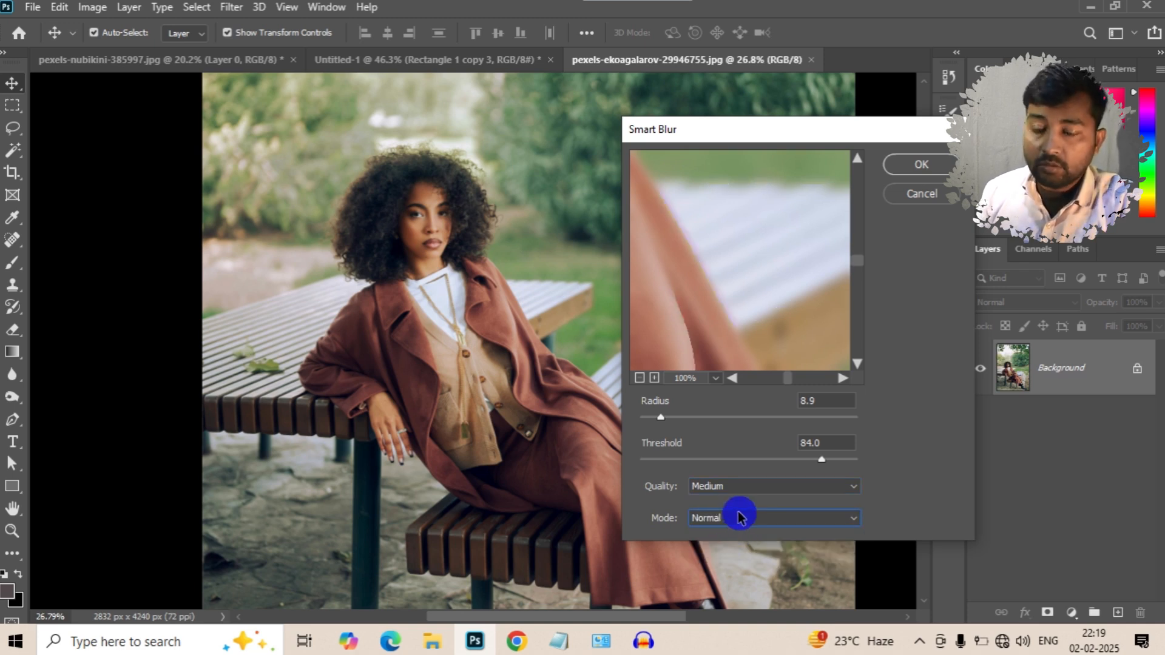
click(735, 520)
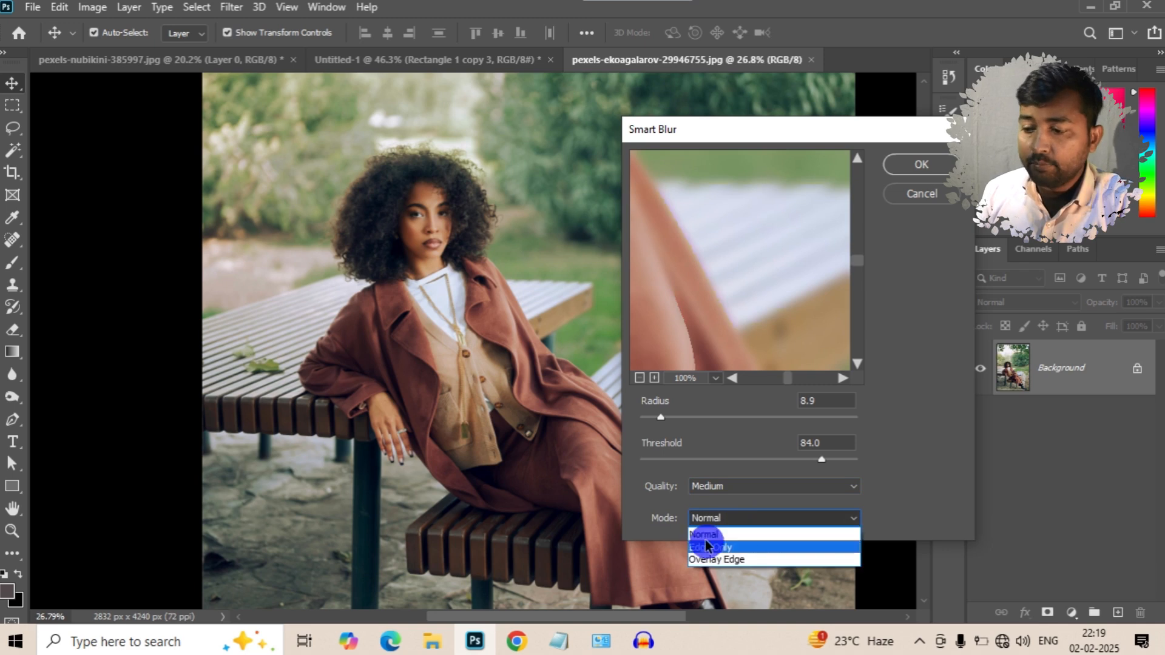
click(704, 546)
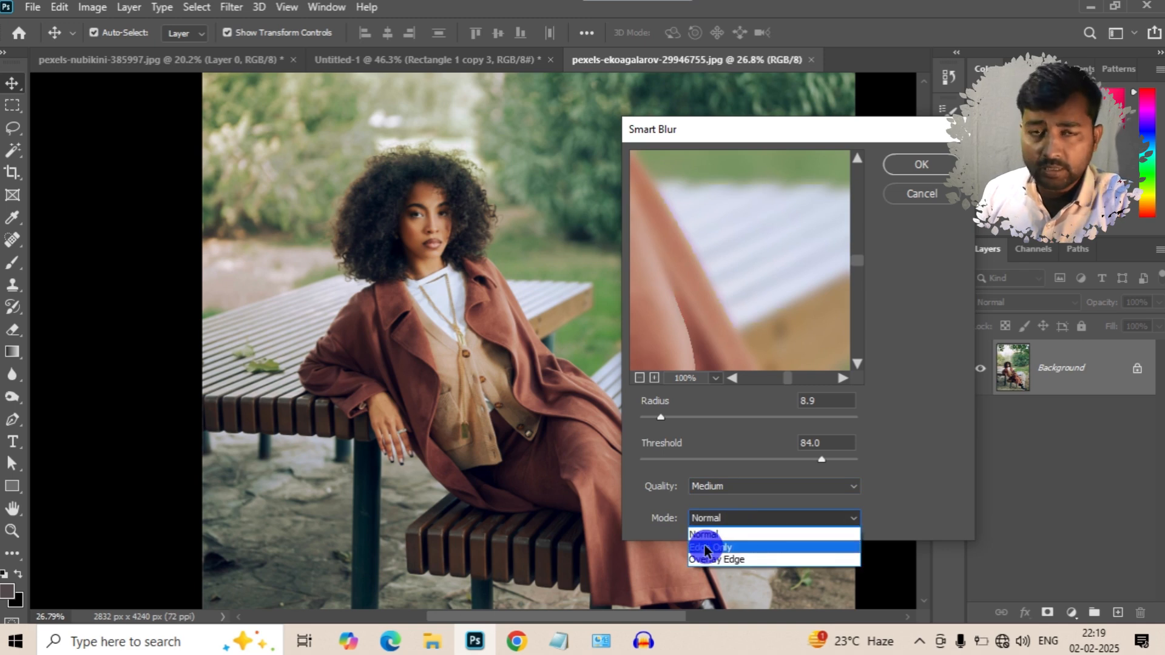
click(731, 517)
click(731, 561)
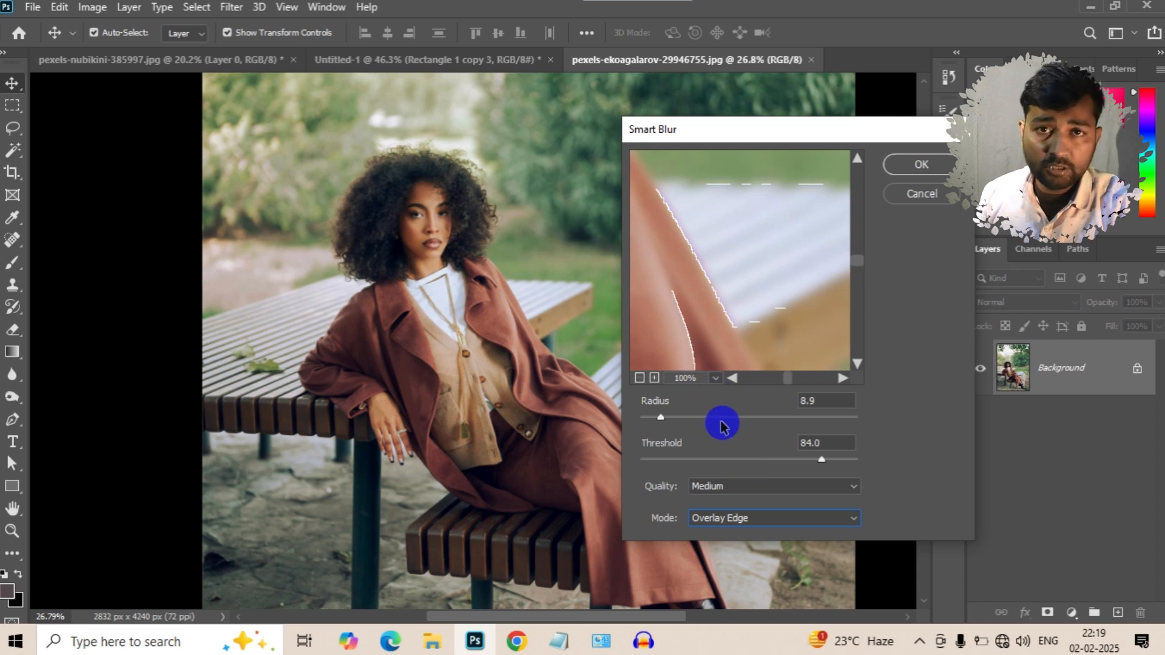
Set the Smart Blur quality to Low and the mode to Normal.
click(728, 486)
click(725, 499)
click(719, 521)
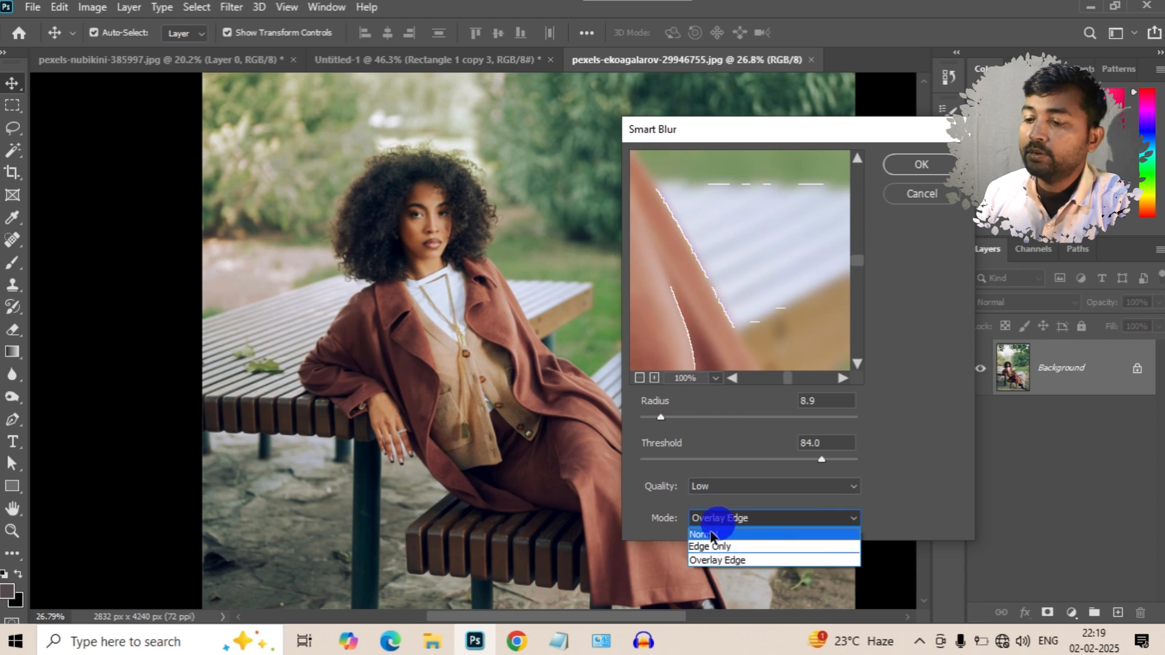
click(718, 528)
Try a Smart Blur radius of 23.4, and apply the filter with radius 12.1 and threshold 93.2.
drag(654, 419, 692, 419)
drag(741, 135, 669, 135)
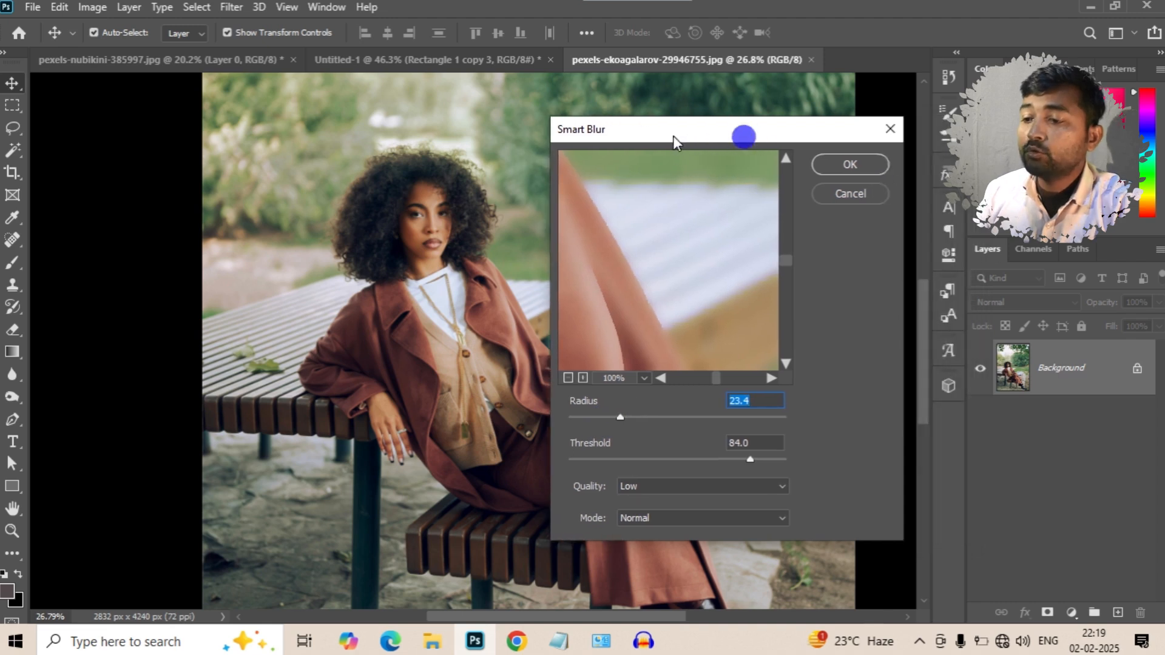
drag(620, 418, 596, 419)
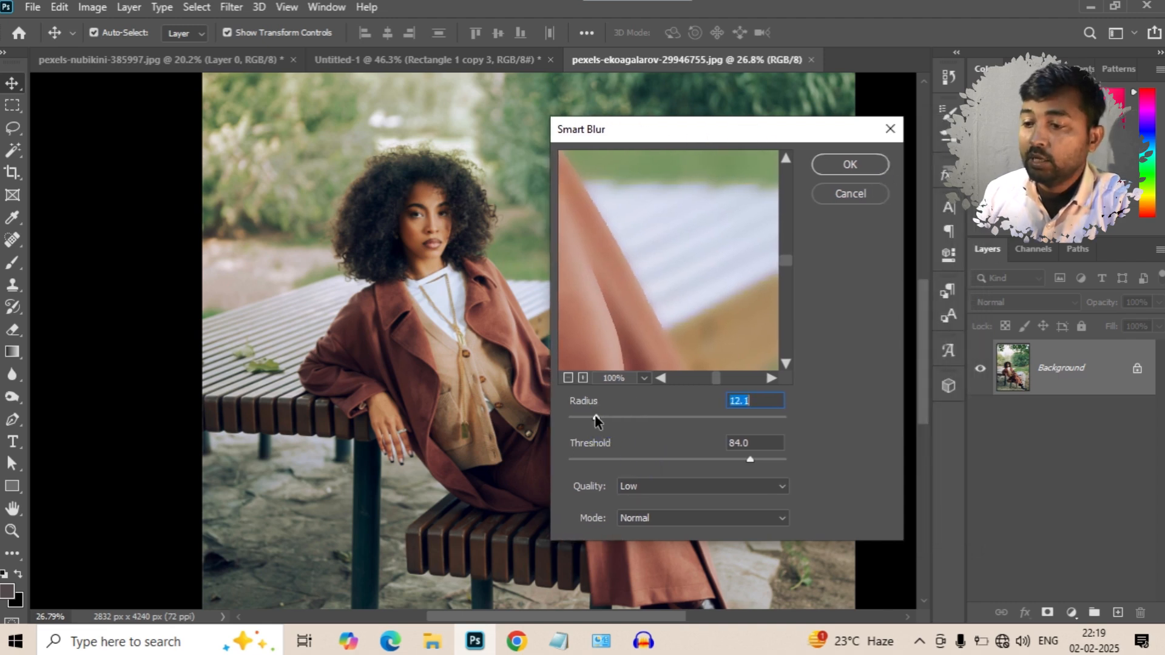
drag(750, 459, 715, 464)
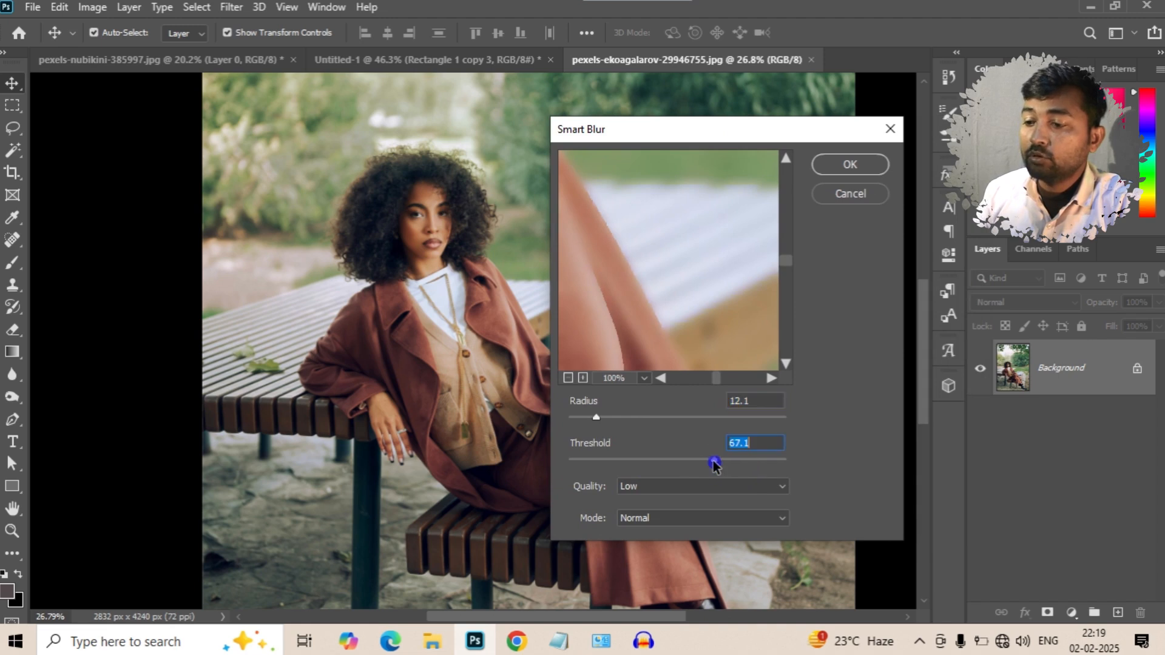
click(769, 464)
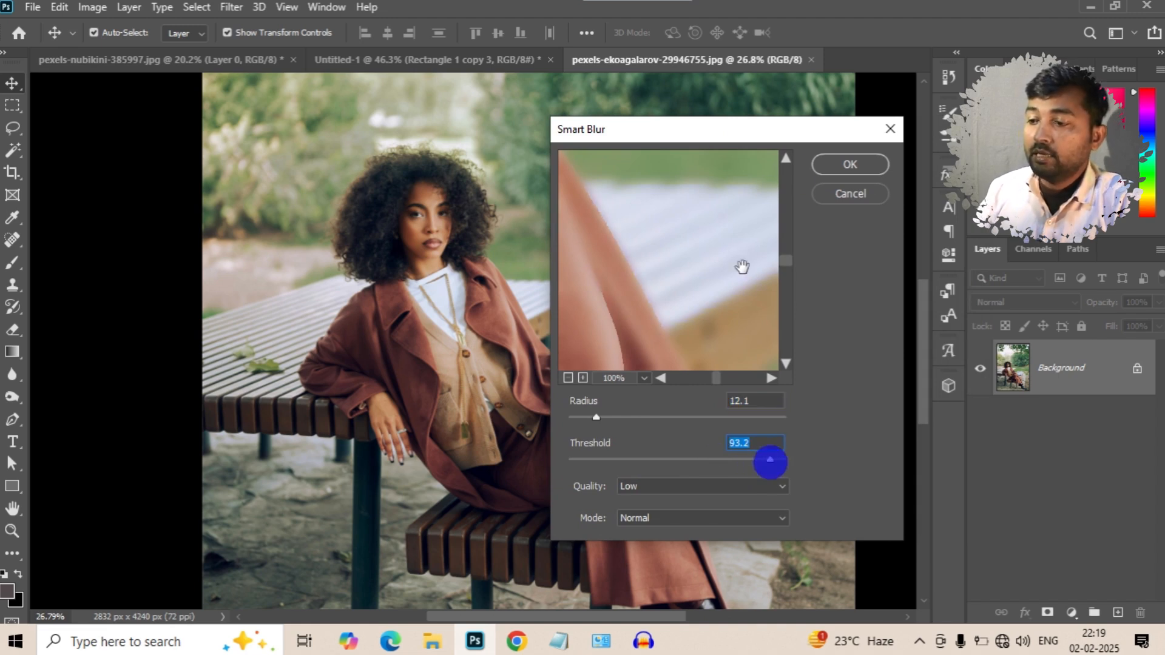
click(867, 172)
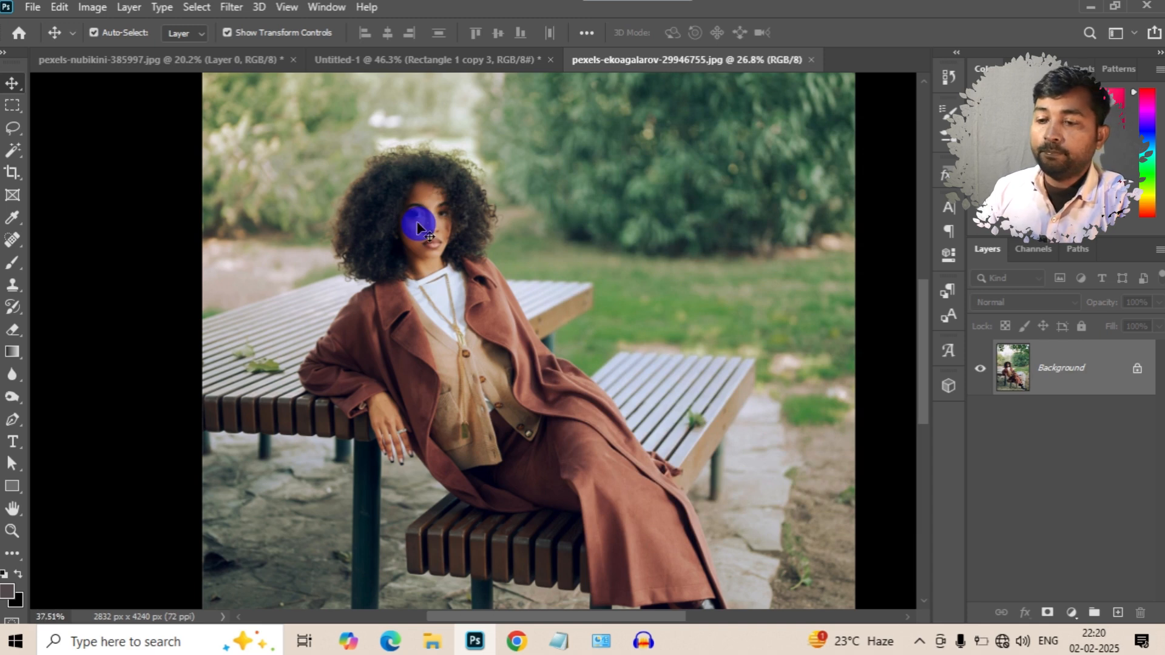
Unlock the Background layer, and undo both the unlocking and the Smart Blur on the portrait.
scroll(417, 229, up, 6)
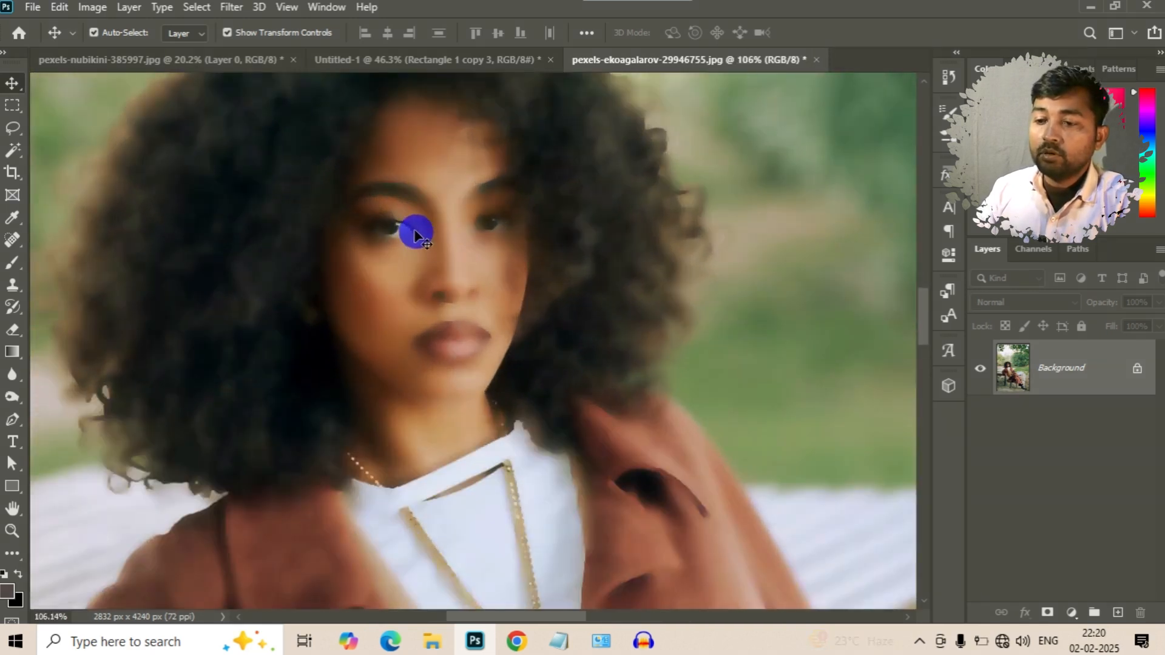
scroll(416, 234, up, 3)
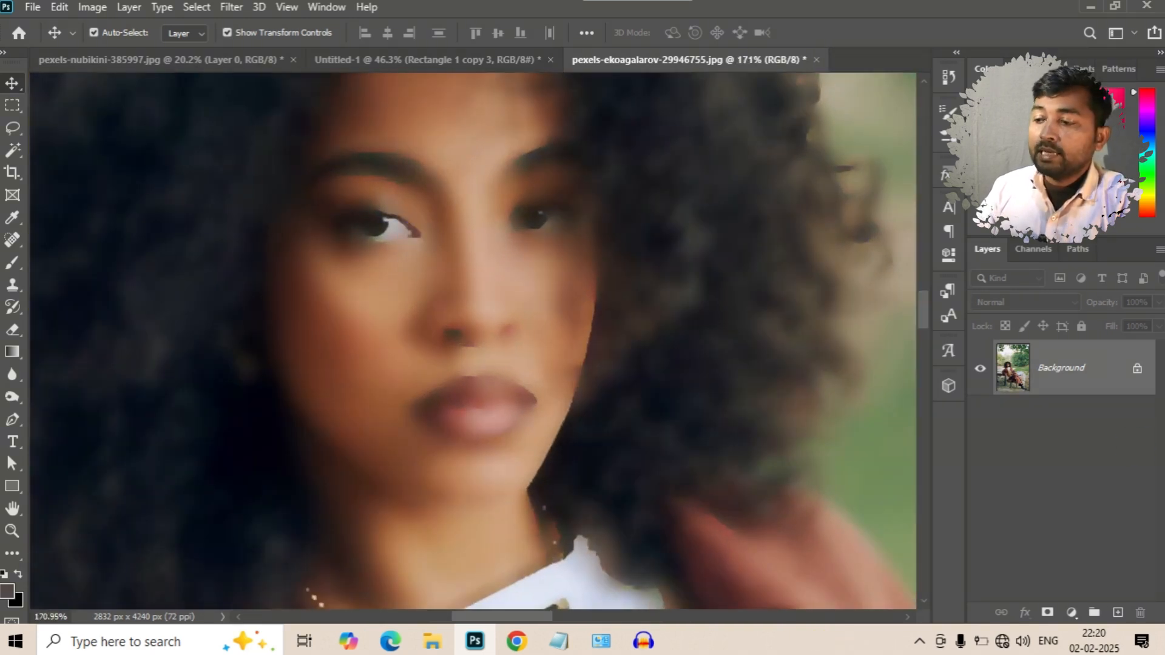
click(1136, 369)
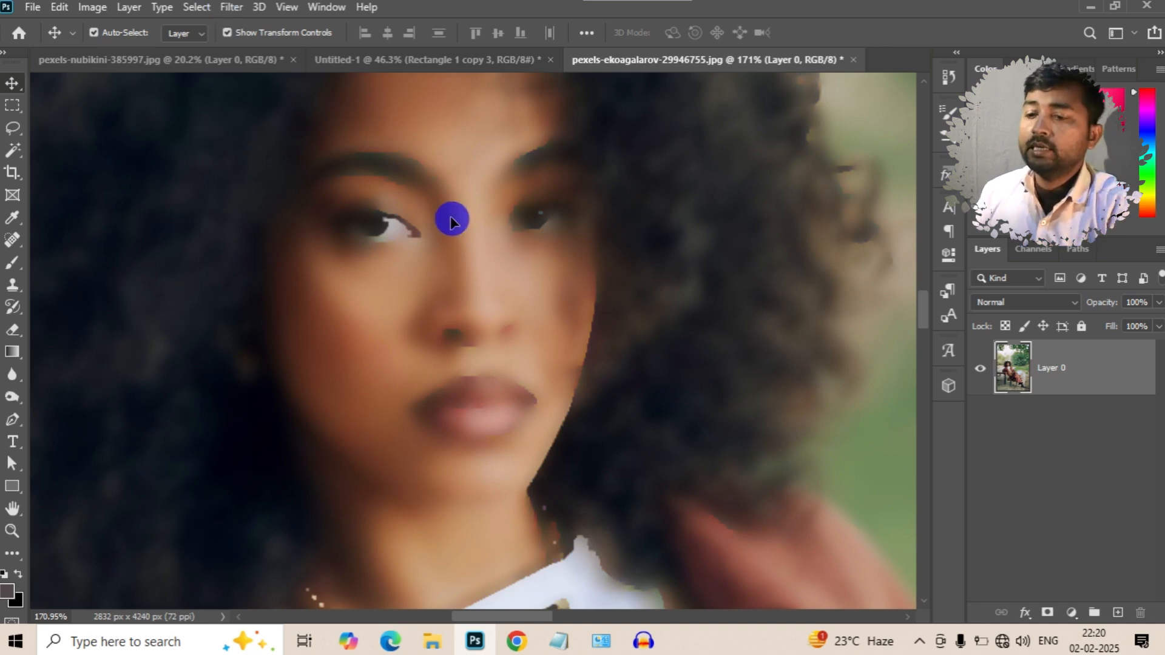
scroll(449, 236, down, 5)
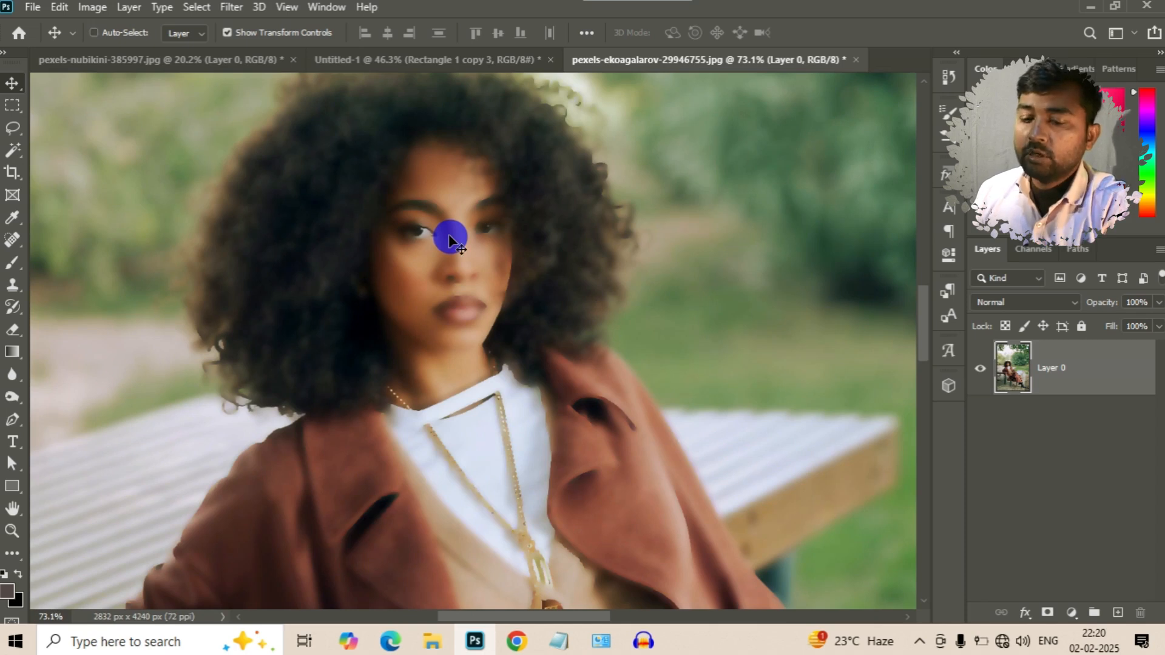
key(ctrl+z)
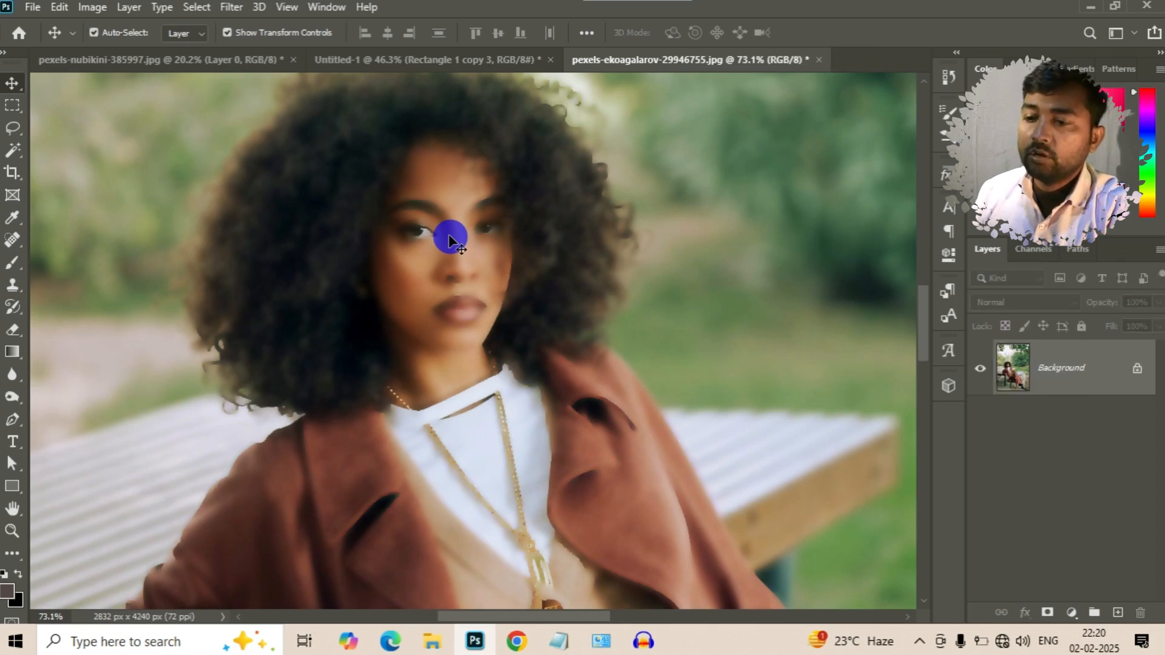
Open Surface Blur on the portrait, try a 30-pixel radius, and apply it with a 4-pixel radius and 33-level threshold.
click(231, 7)
mouse_move(400, 206)
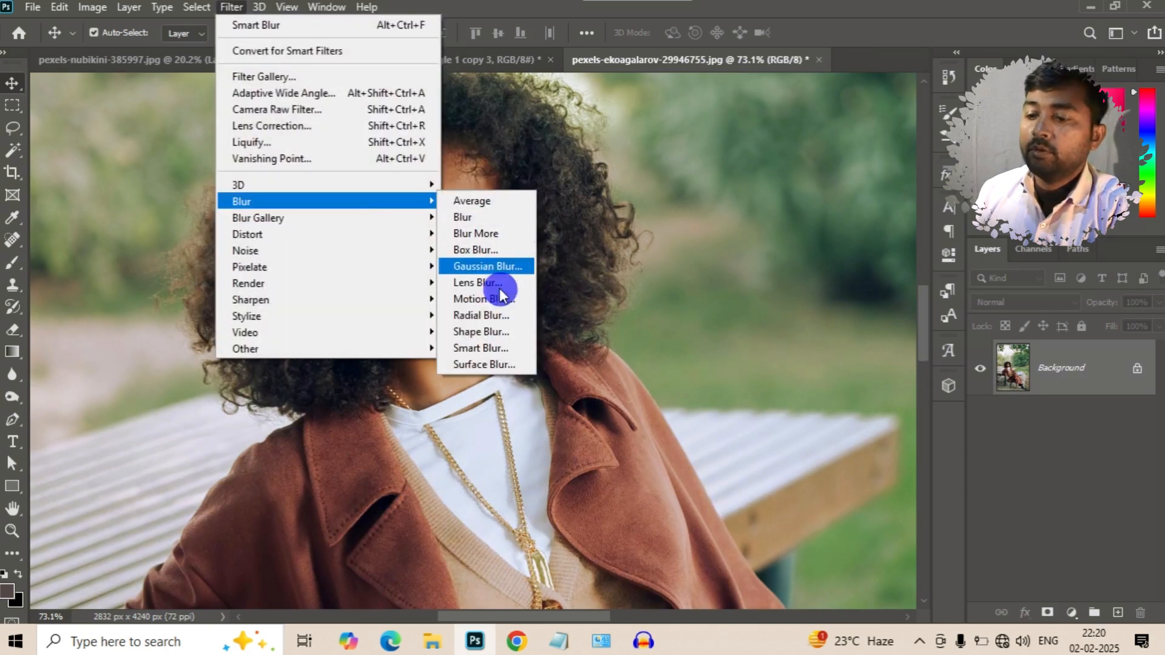
click(486, 367)
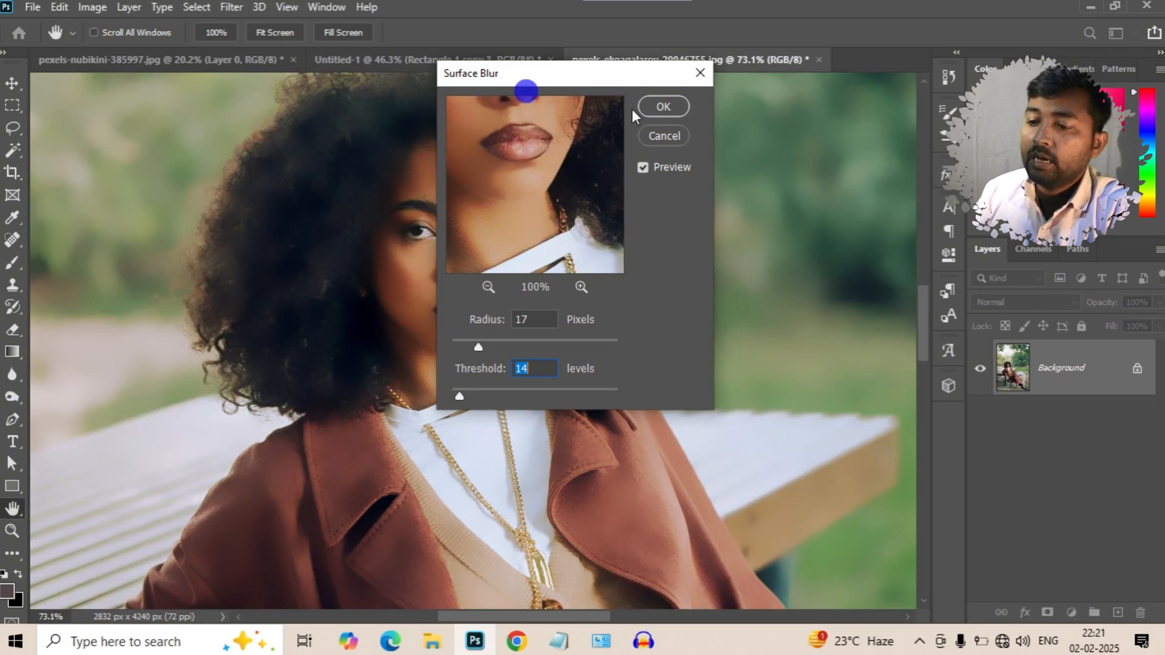
drag(569, 84, 752, 97)
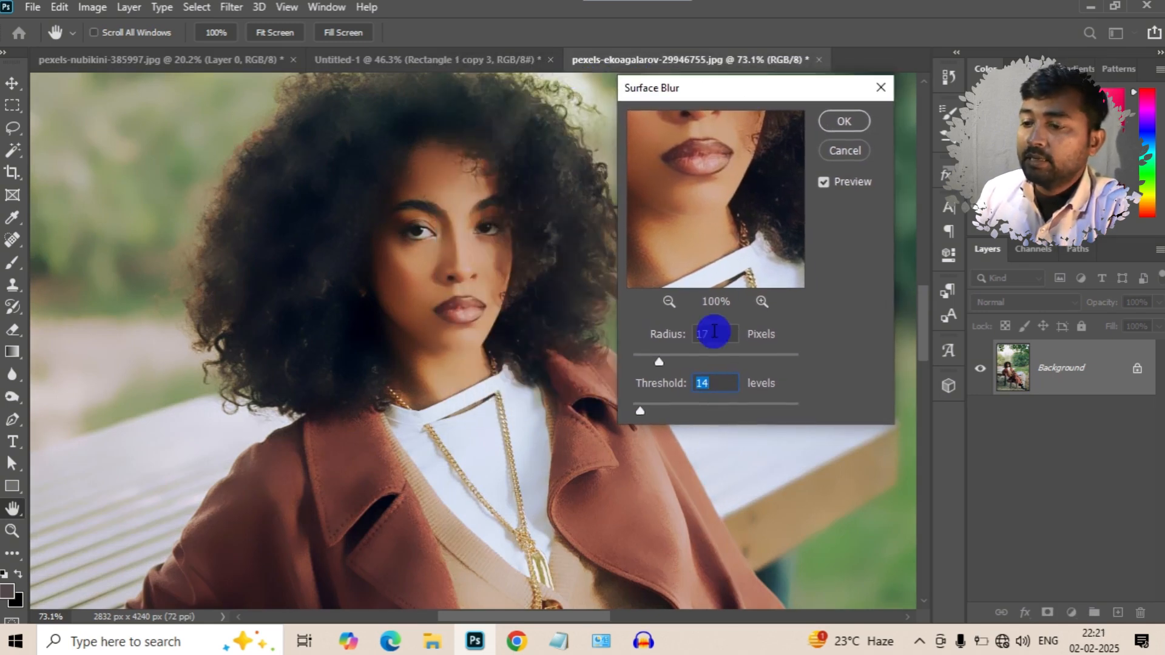
drag(661, 361, 679, 363)
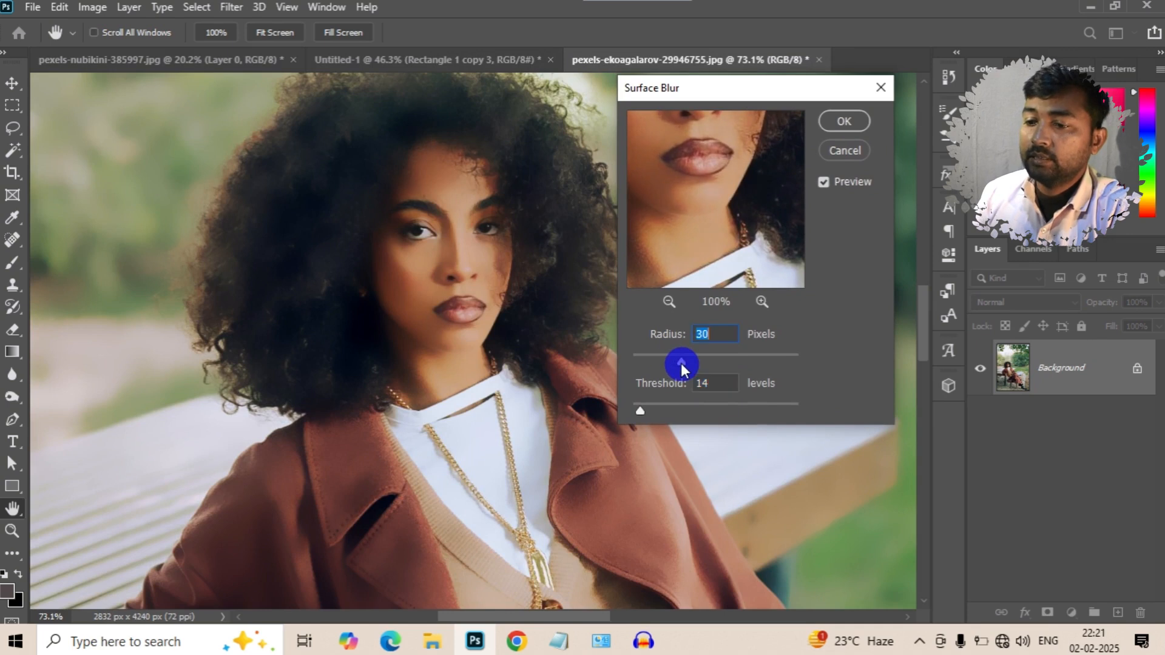
drag(639, 413, 667, 413)
drag(668, 355, 646, 361)
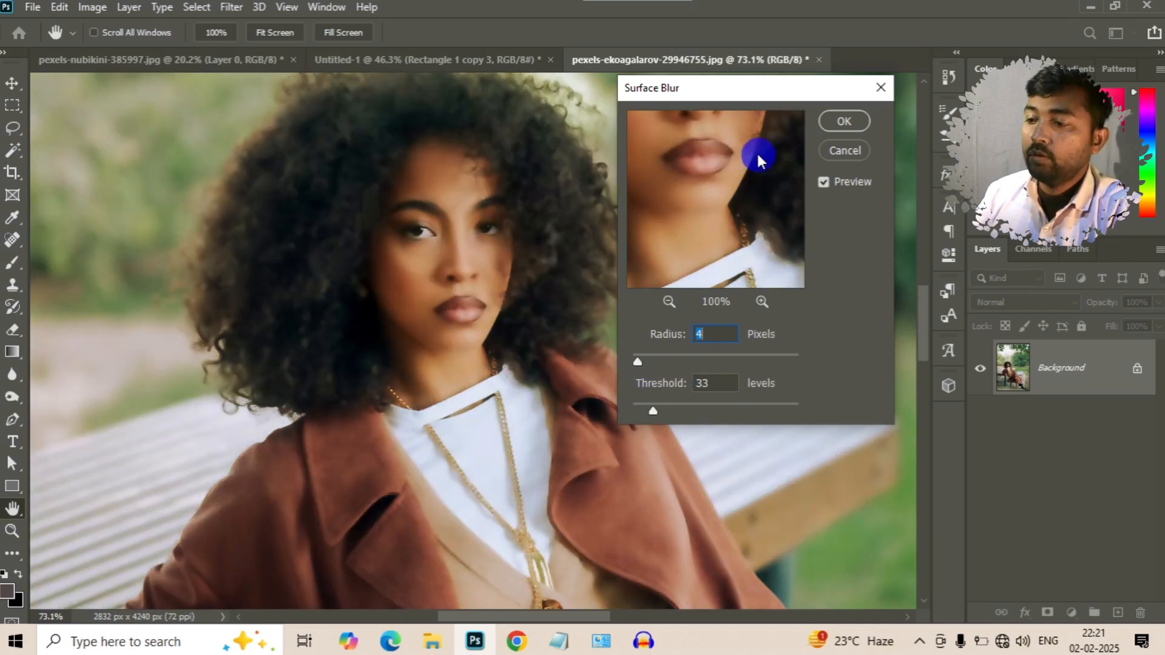
click(843, 122)
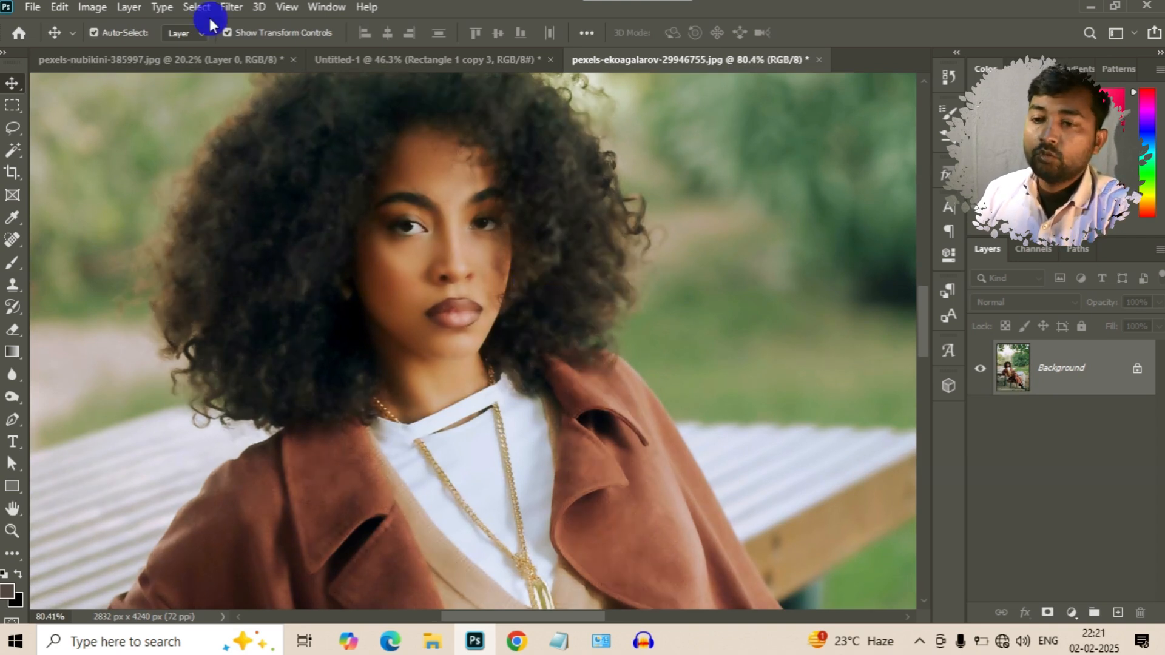
Show the list of available Blur filters for the portrait photo.
click(231, 7)
mouse_move(360, 200)
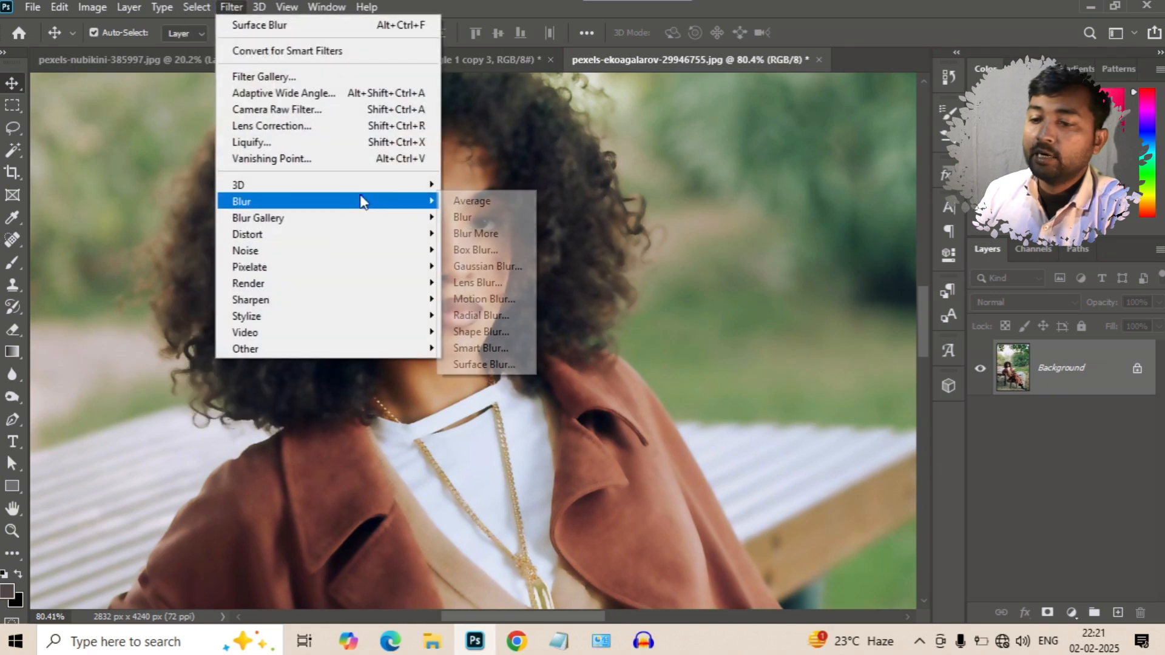